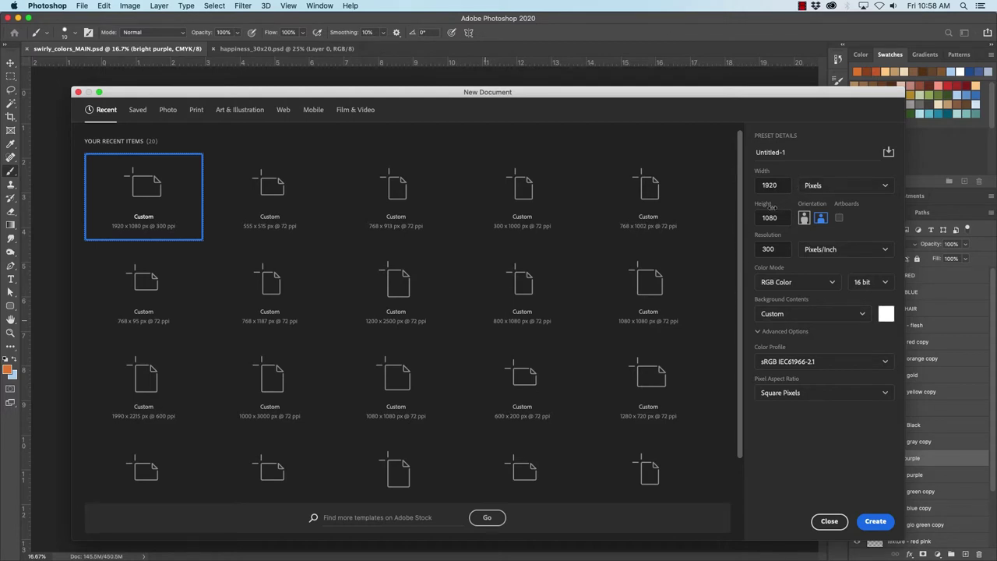
- Set the new document's units to inches, with a width of 4 and a height of 6
left_click(820, 190)
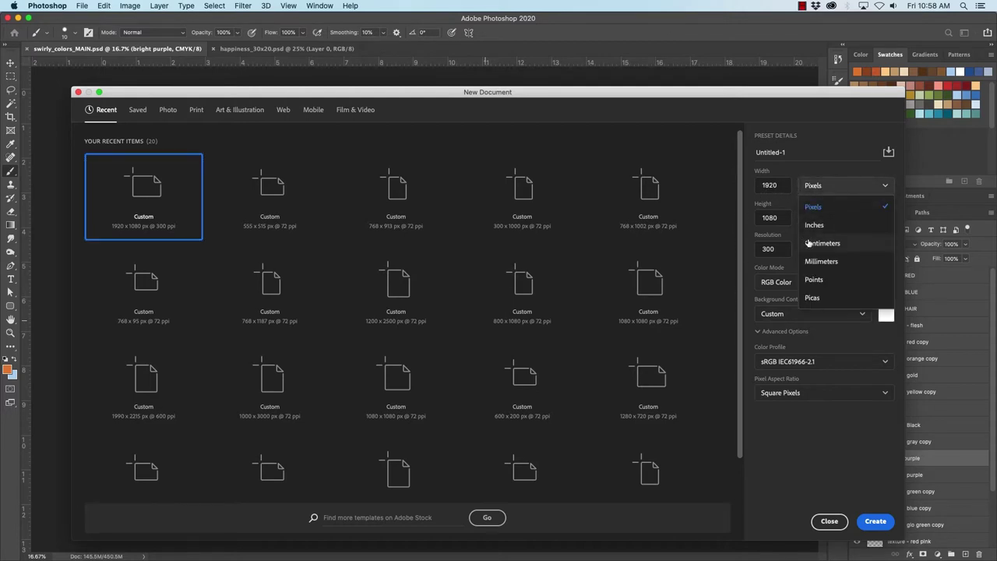
left_click(815, 226)
double_click(776, 186)
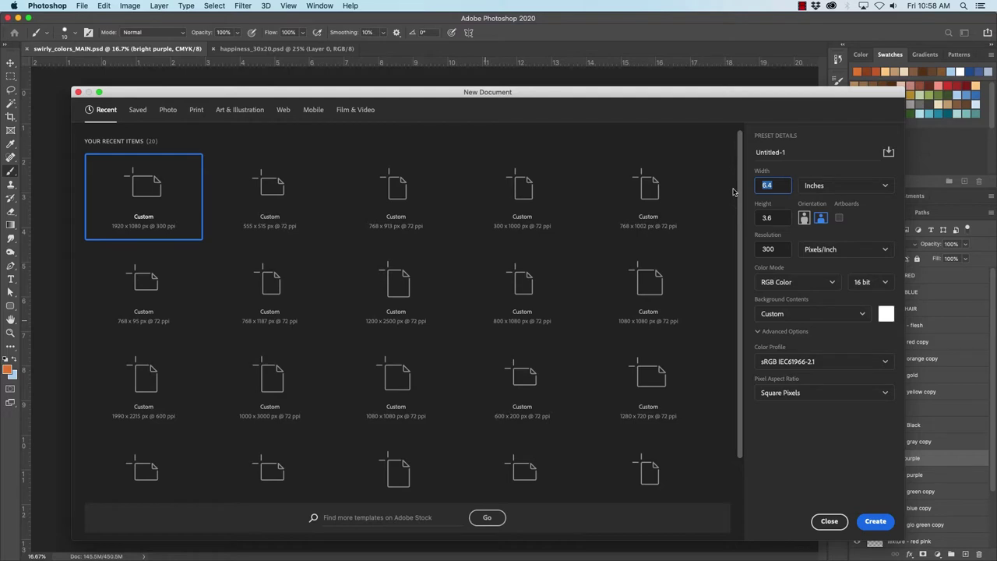
type("4")
key("Tab")
key("Tab")
type("8")
key("Tab")
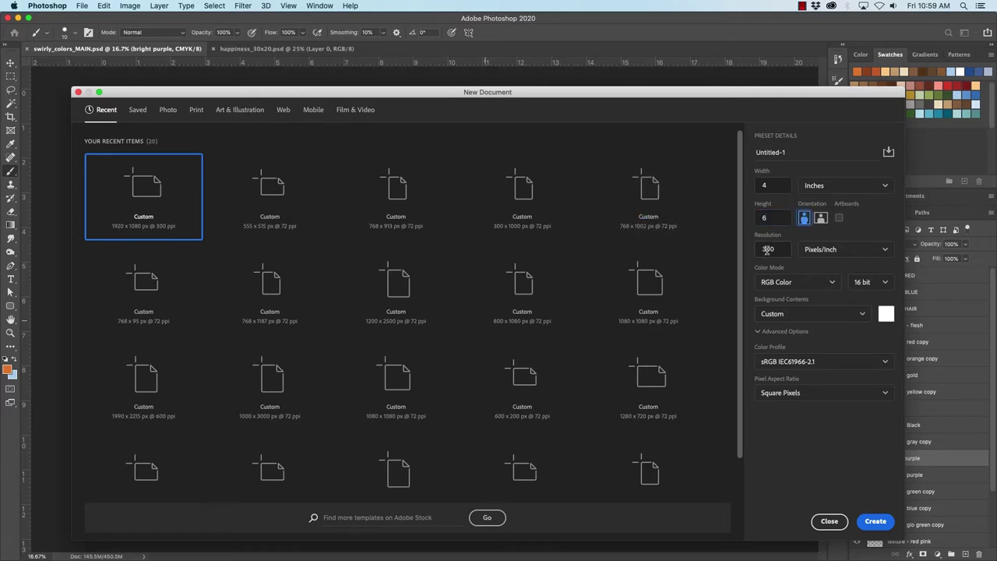
- Set the resolution to 600 pixels/inch and the color mode to CMYK Color, and create the document
left_click_drag(768, 249, 733, 247)
type("6")
key("Tab")
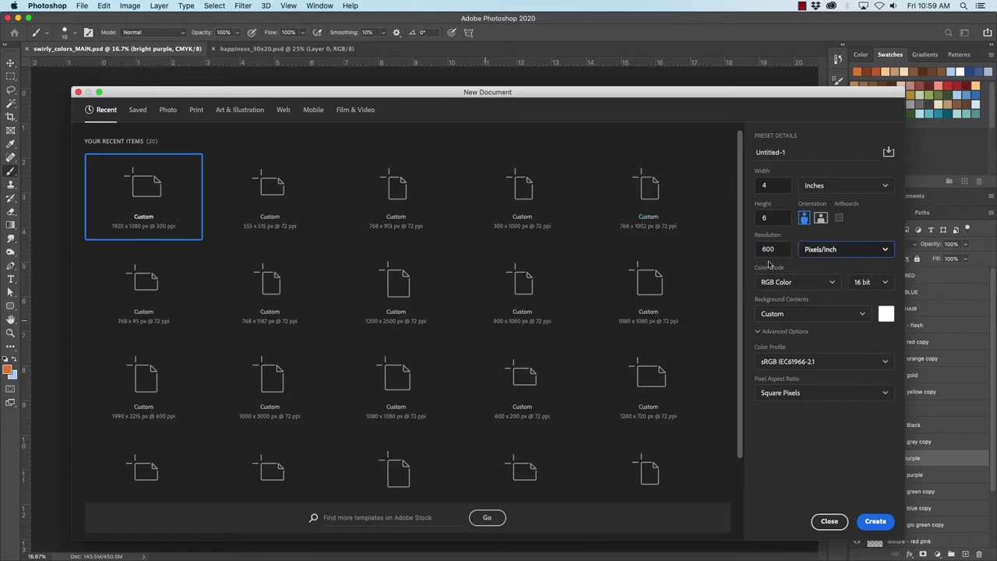
left_click(832, 283)
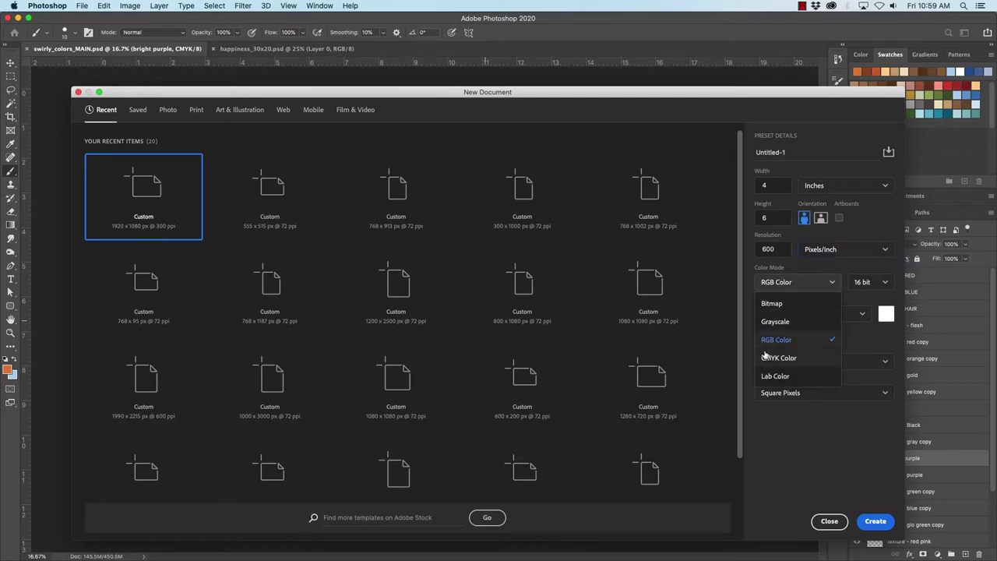
left_click(774, 359)
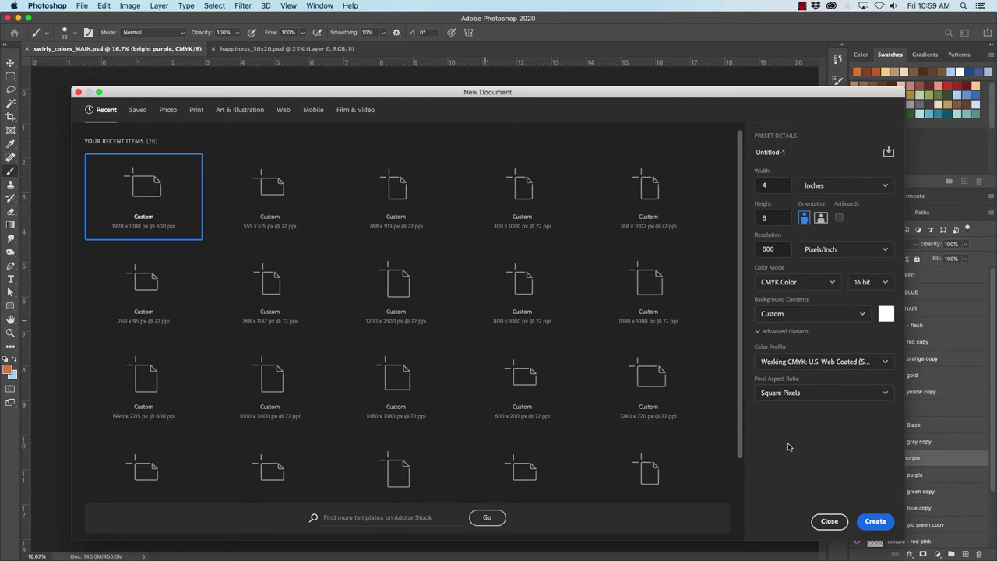
left_click(877, 521)
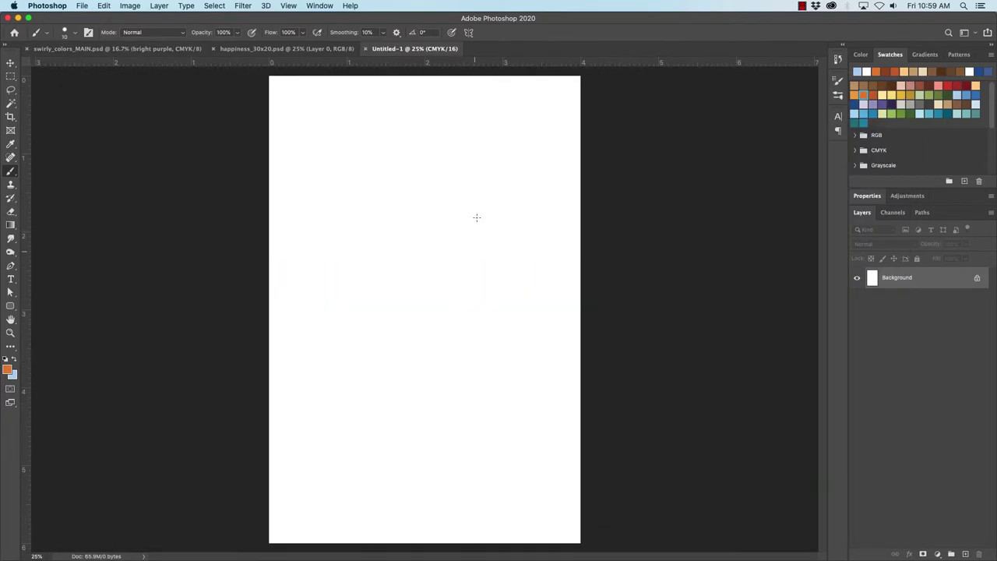
- Unlock the Background layer and activate the Brush tool
left_click(977, 277)
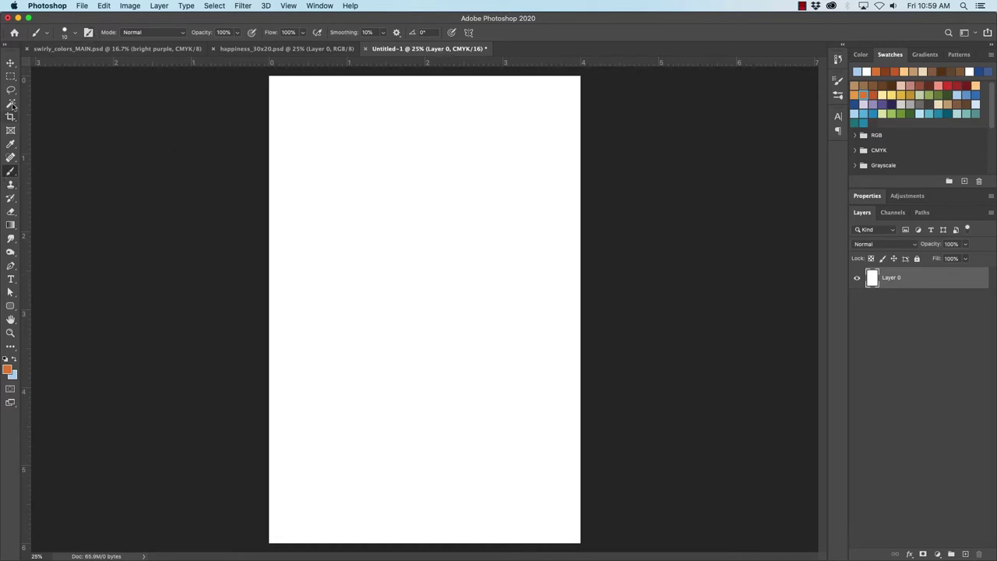
left_click(10, 64)
key("b")
- Open the brush settings and set the Size Jitter control in Shape Dynamics to Pen Pressure
left_click(318, 6)
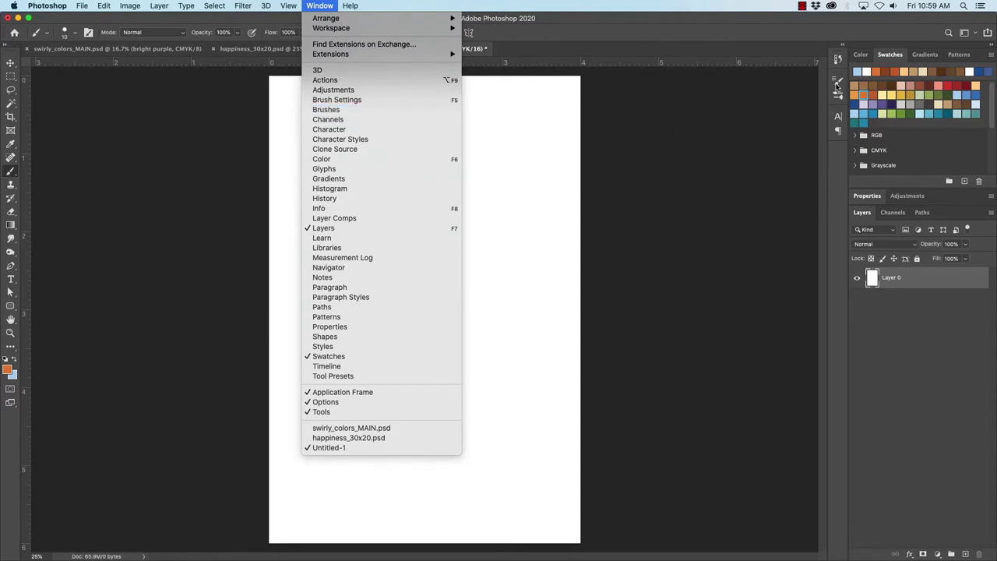
left_click(343, 104)
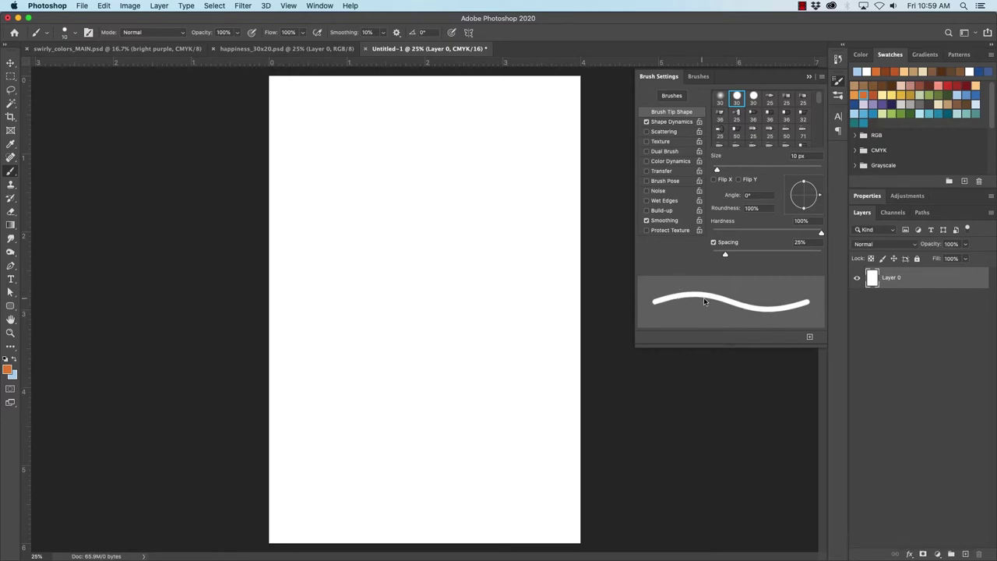
left_click(663, 125)
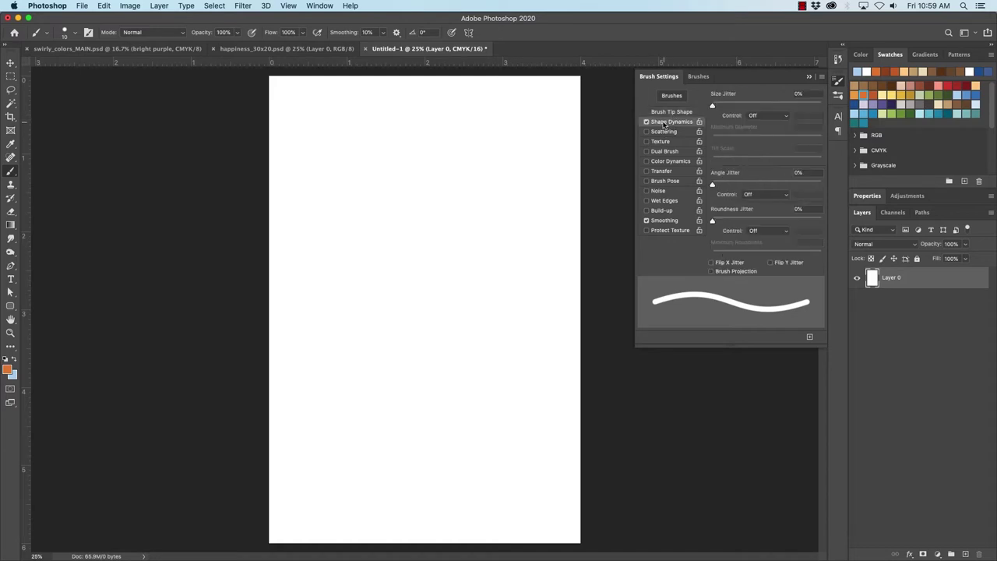
left_click(782, 122)
left_click(766, 130)
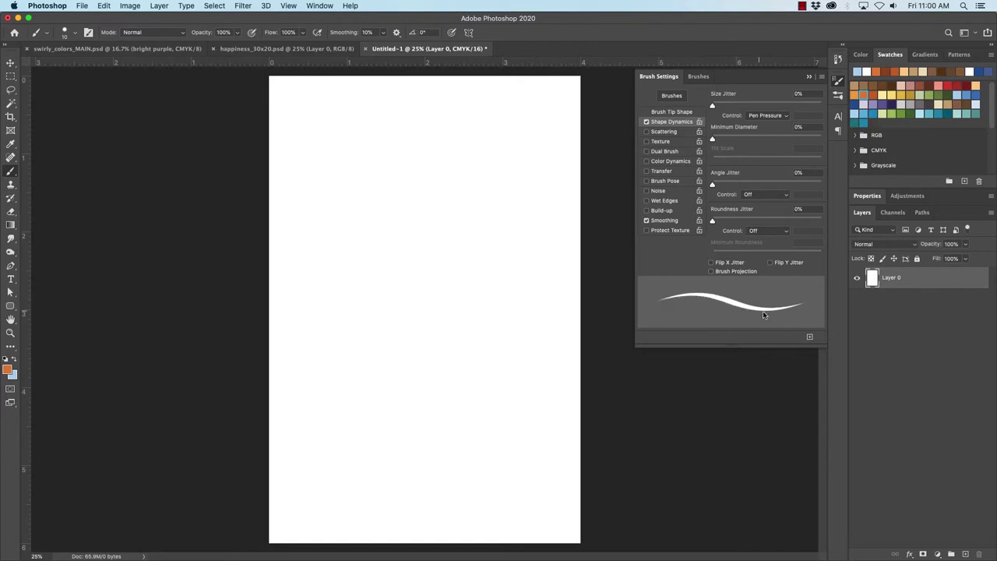
- Reduce the brush tip's spacing to 1%, recheck the Shape Dynamics options and close the brush settings
left_click(666, 113)
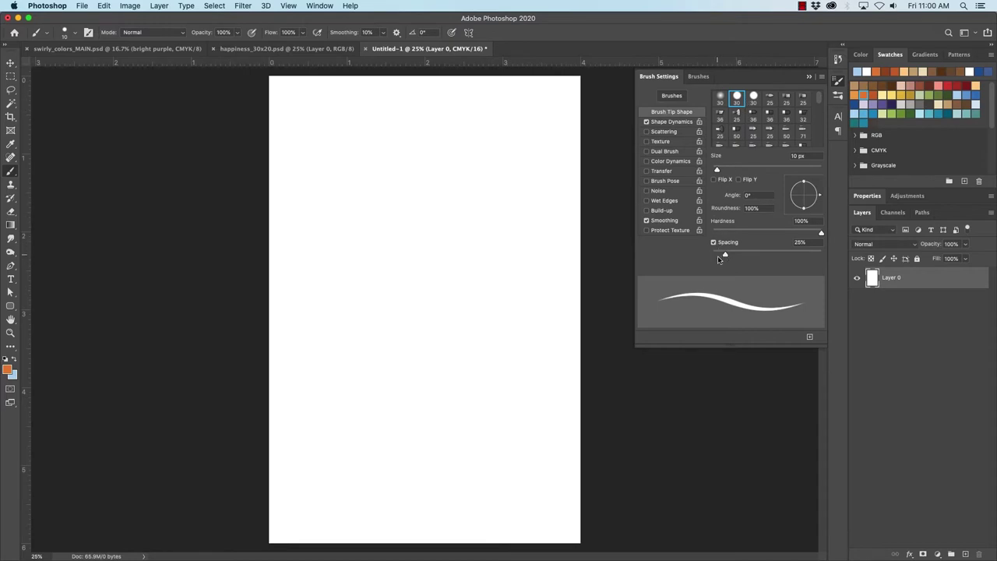
mouse_move(726, 256)
left_mouse_down()
mouse_move(796, 267)
mouse_move(700, 252)
left_mouse_up()
left_click(713, 242)
left_click(713, 242)
left_click(668, 123)
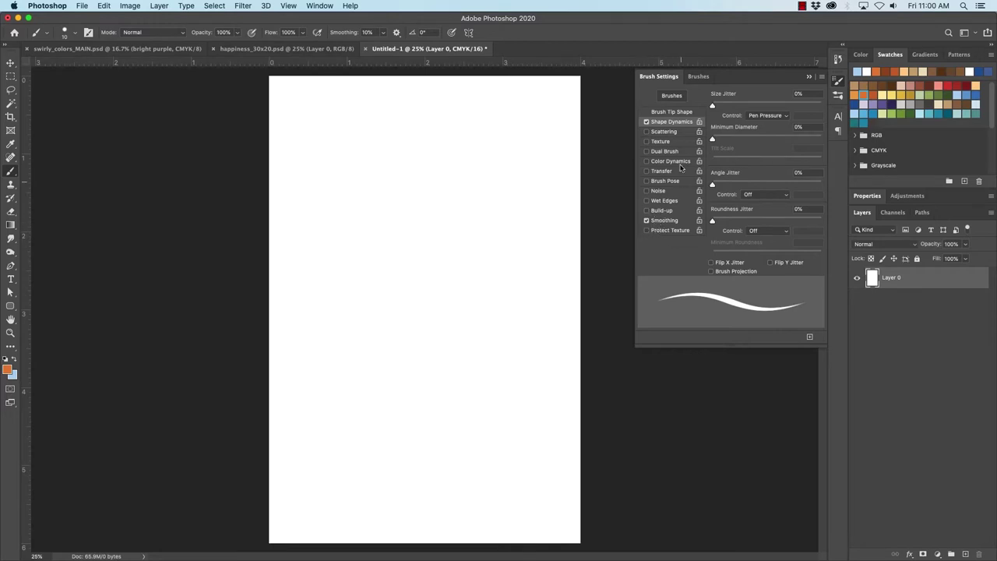
left_click(671, 113)
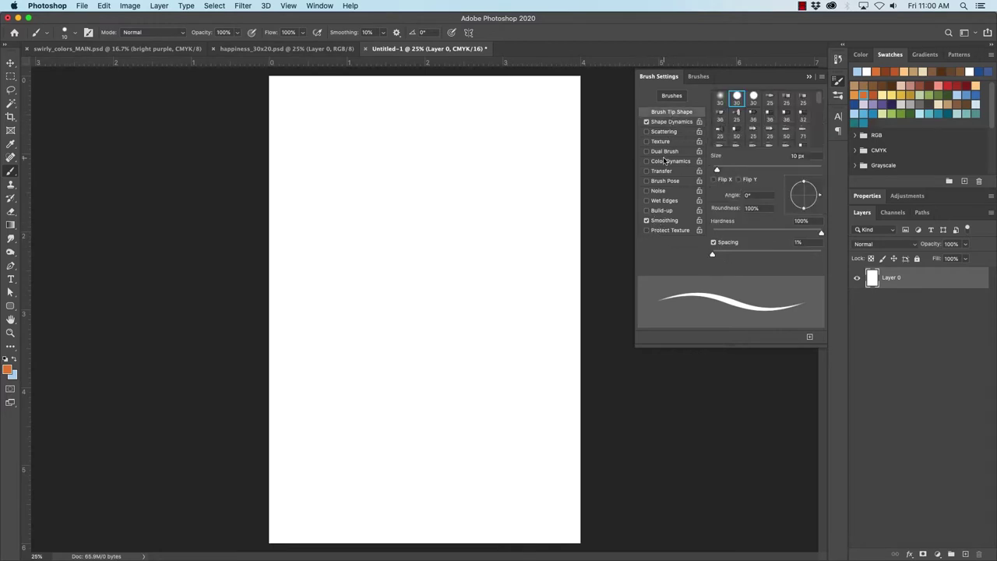
left_click(665, 122)
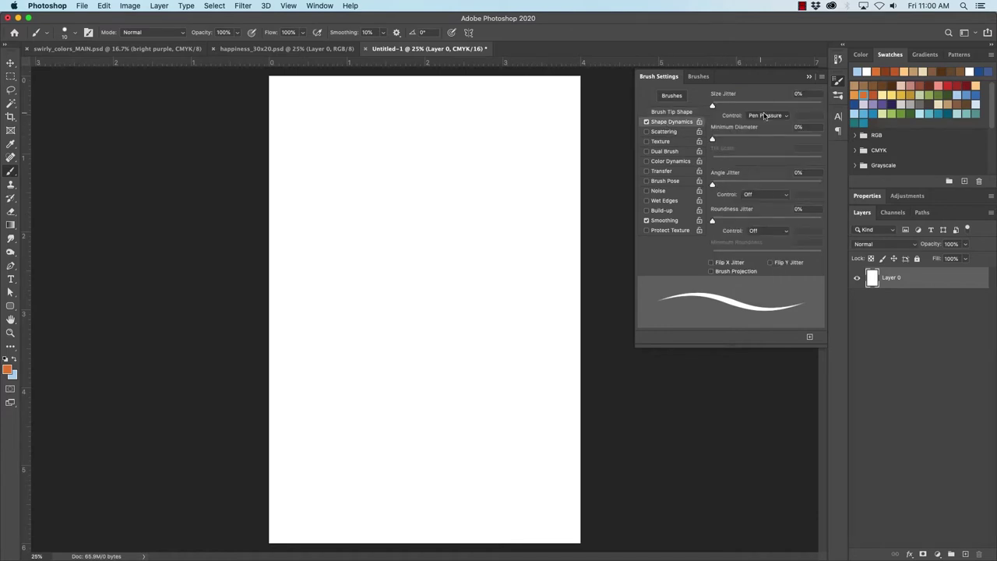
left_click(811, 79)
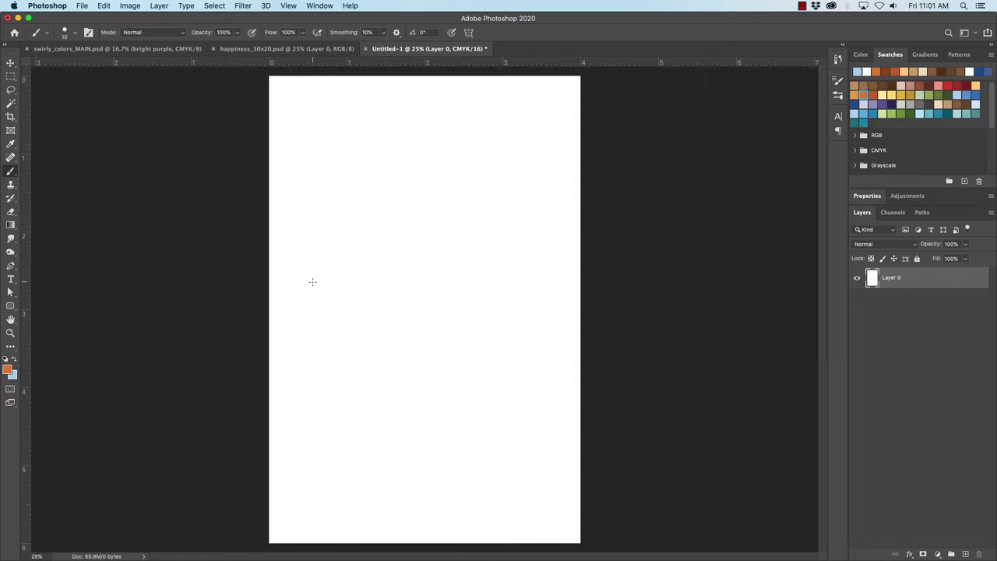
- Enlarge the brush tip and shrink it again to 125 px
key("bracketright")
key("bracketright")
key("bracketright")
key("bracketright")
key("bracketright")
key("bracketright")
key("bracketright")
key("bracketright")
key("bracketright")
key("bracketright")
key("bracketright")
key("bracketright")
key("bracketright")
key("bracketright")
key("bracketright")
key("bracketright")
key("bracketright")
key("bracketright")
key("bracketright")
key("bracketright")
key("bracketright")
key("bracketleft")
key("bracketleft")
key("bracketleft")
key("bracketleft")
key("bracketleft")
key("bracketleft")
key("bracketleft")
key("bracketleft")
key("bracketleft")
key("bracketleft")
key("bracketleft")
key("bracketleft")
key("bracketleft")
- Set the brush to 100% hardness and a size of 30 px
left_click(75, 34)
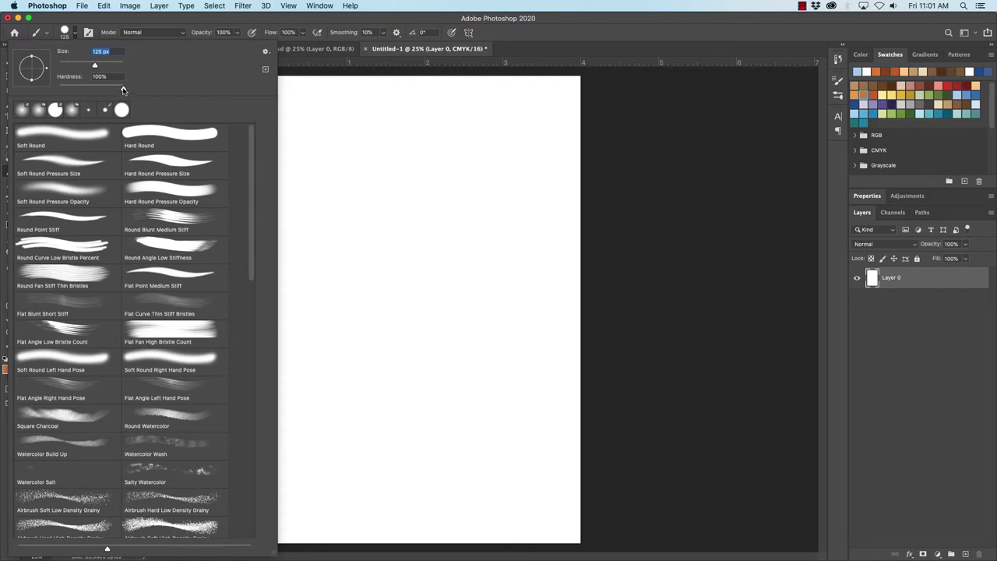
mouse_move(121, 91)
left_mouse_down()
mouse_move(59, 89)
mouse_move(143, 94)
left_mouse_up()
left_click(101, 51)
type("30")
left_click(68, 33)
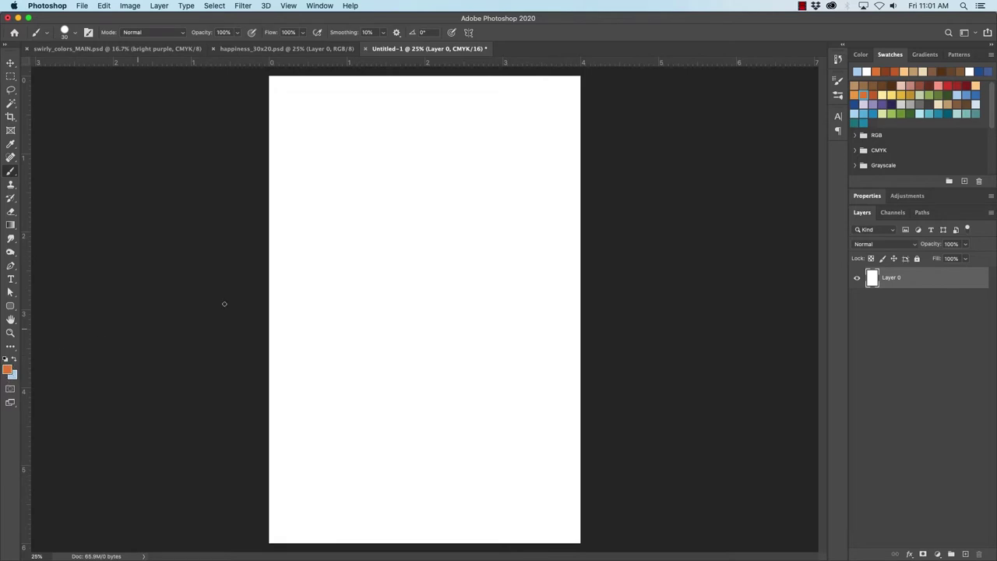
- Add a new layer above Layer 0 and name it "sketch"
left_click(965, 554)
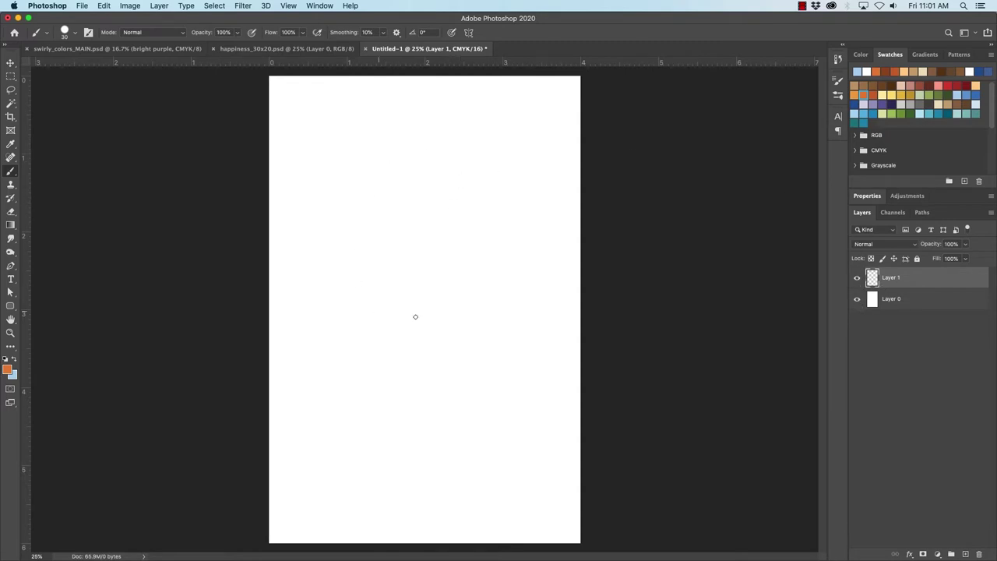
double_click(891, 278)
type("sketch")
key("Return")
- Set the foreground color to light blue with C 60, M 0, Y 0 and K 0
left_click(8, 371)
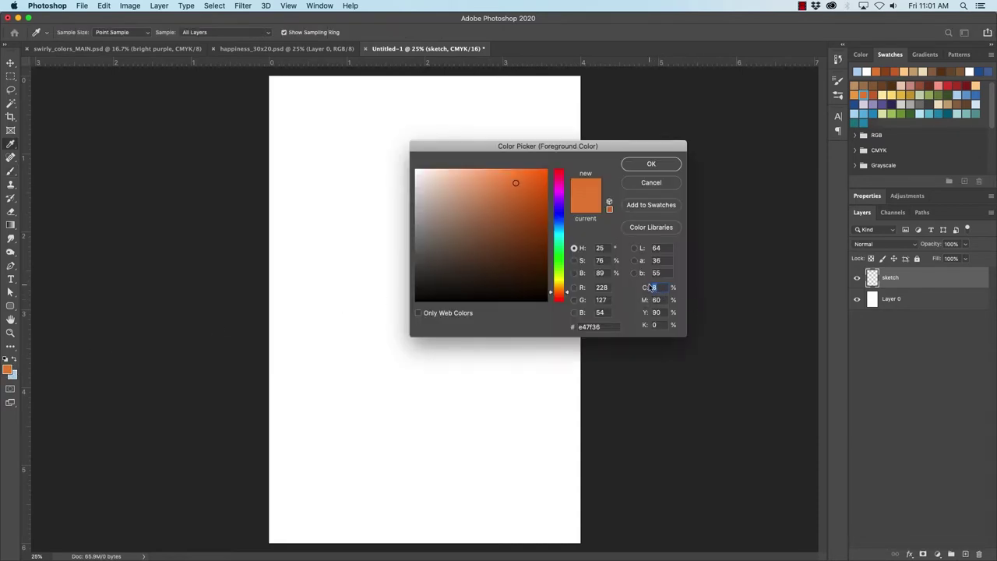
type("60")
key("Tab")
type("0")
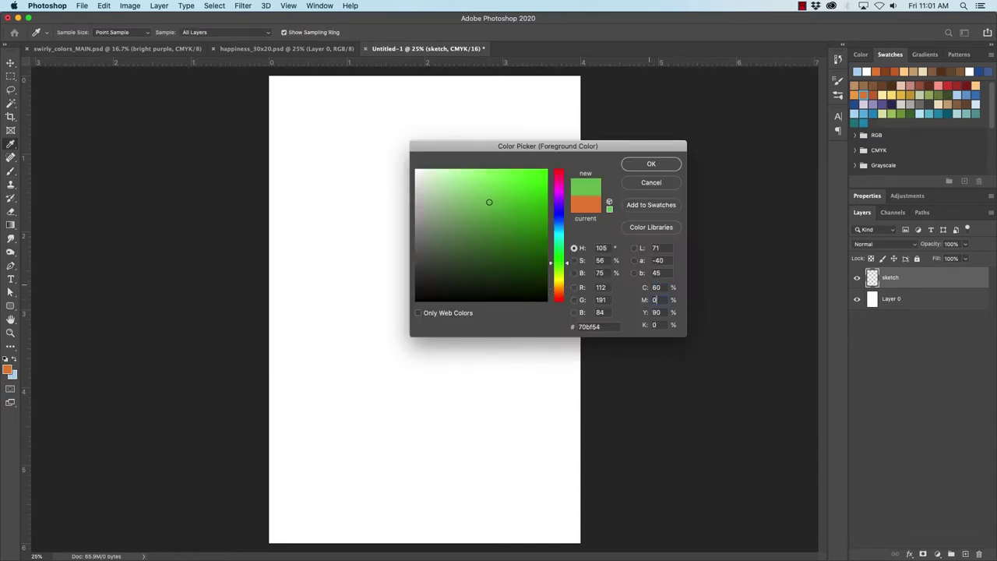
key("Tab")
type("0")
key("Tab")
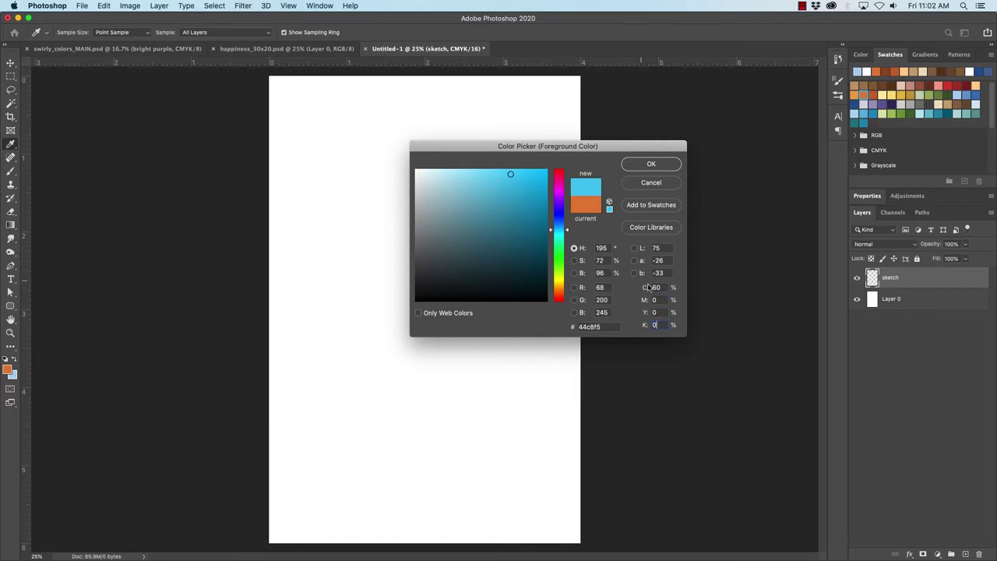
left_click(650, 164)
- Brush a rough circle about 1.6 inches wide in the upper middle of the page, built from overlapping strokes
key("b")
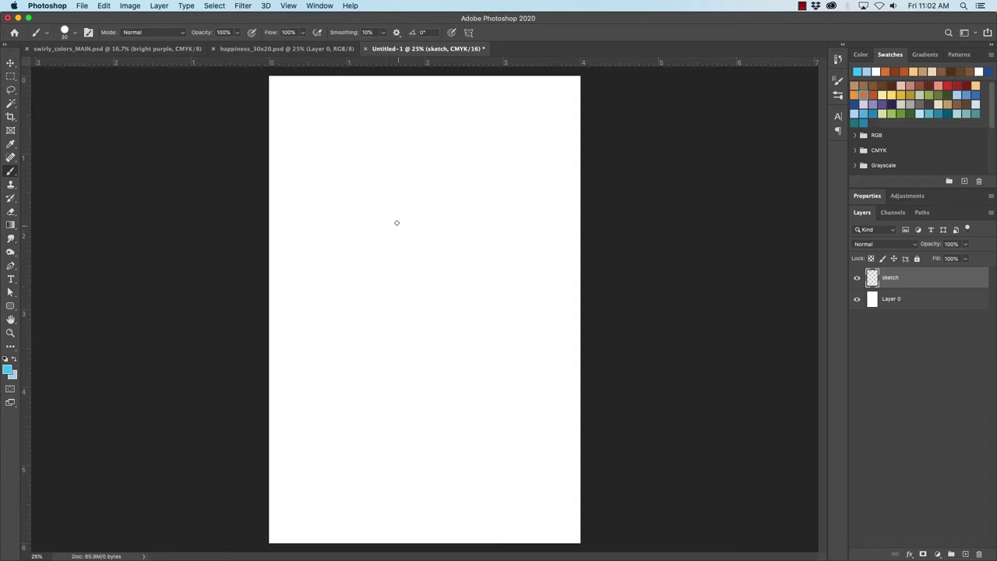
mouse_move(397, 178)
left_mouse_down()
mouse_move(349, 221)
mouse_move(349, 245)
mouse_move(392, 283)
mouse_move(434, 282)
mouse_move(385, 178)
mouse_move(423, 172)
mouse_move(467, 211)
mouse_move(461, 257)
left_mouse_up()
mouse_move(404, 287)
left_mouse_down()
mouse_move(434, 285)
mouse_move(470, 232)
mouse_move(467, 240)
mouse_move(470, 213)
mouse_move(443, 177)
mouse_move(409, 165)
mouse_move(381, 175)
mouse_move(359, 205)
mouse_move(350, 246)
mouse_move(348, 231)
mouse_move(378, 284)
mouse_move(441, 284)
mouse_move(432, 289)
mouse_move(464, 256)
mouse_move(457, 274)
mouse_move(472, 232)
mouse_move(443, 178)
mouse_move(398, 165)
mouse_move(359, 203)
left_mouse_up()
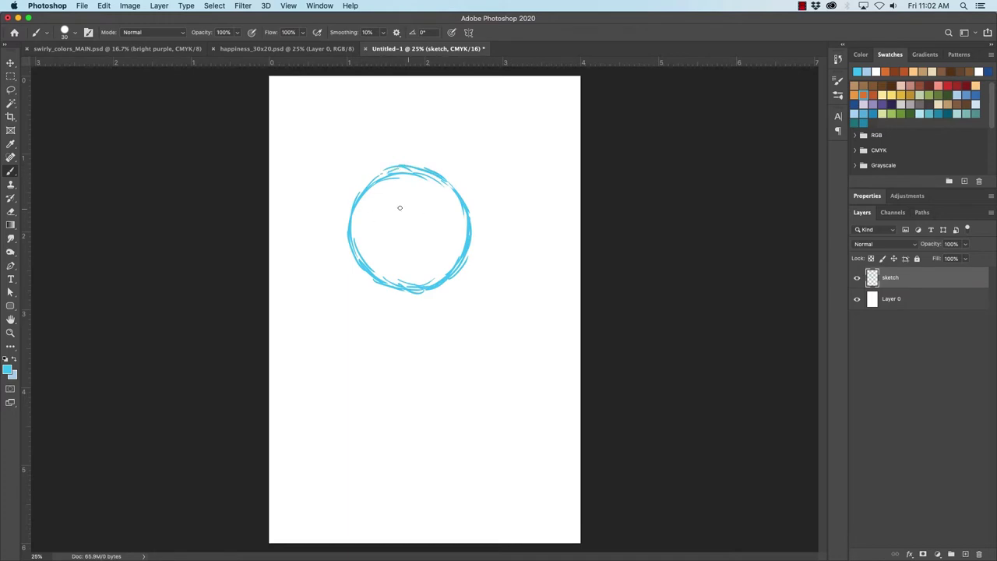
mouse_move(347, 239)
left_mouse_down()
mouse_move(353, 200)
mouse_move(349, 218)
mouse_move(383, 173)
mouse_move(359, 188)
mouse_move(404, 164)
mouse_move(371, 174)
mouse_move(421, 166)
mouse_move(410, 160)
mouse_move(455, 176)
mouse_move(440, 164)
mouse_move(467, 197)
mouse_move(472, 236)
mouse_move(456, 190)
left_mouse_up()
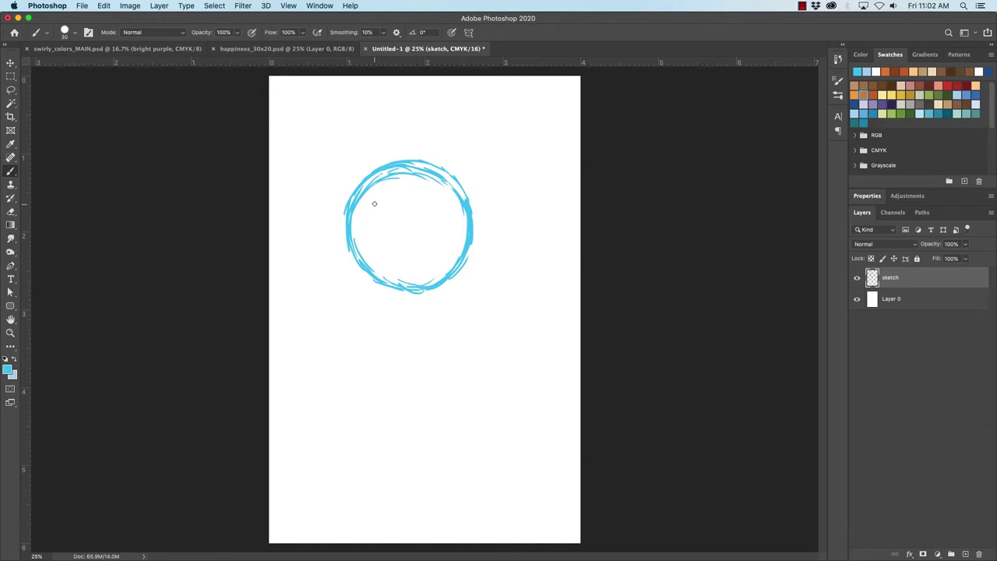
- Activate the Eraser and raise its hardness to the maximum
key("e")
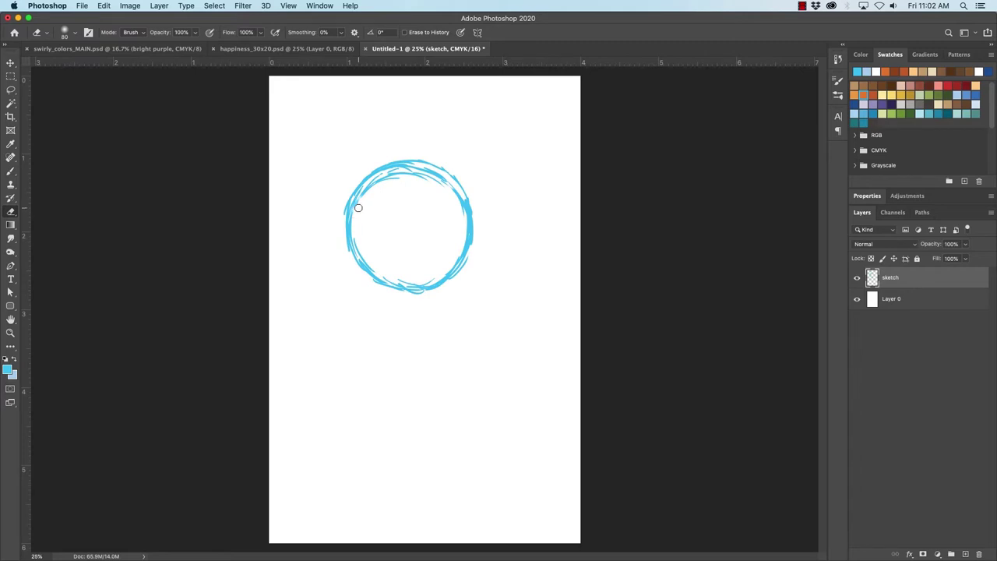
left_click(65, 33)
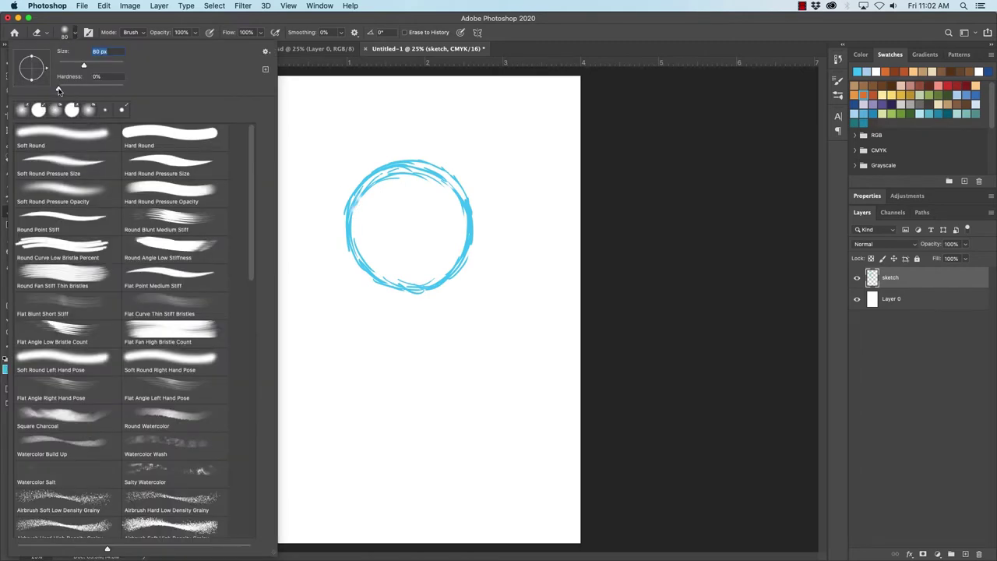
left_click_drag(58, 90, 151, 98)
key("Tab")
key("Return")
- Erase the rough inner strokes of the circle and redraw its outline as a cleaner line
mouse_move(355, 217)
left_mouse_down()
mouse_move(384, 178)
mouse_move(430, 178)
mouse_move(392, 171)
mouse_move(440, 178)
mouse_move(468, 222)
mouse_move(446, 264)
mouse_move(400, 275)
mouse_move(423, 283)
mouse_move(447, 271)
mouse_move(459, 225)
left_mouse_up()
key("b")
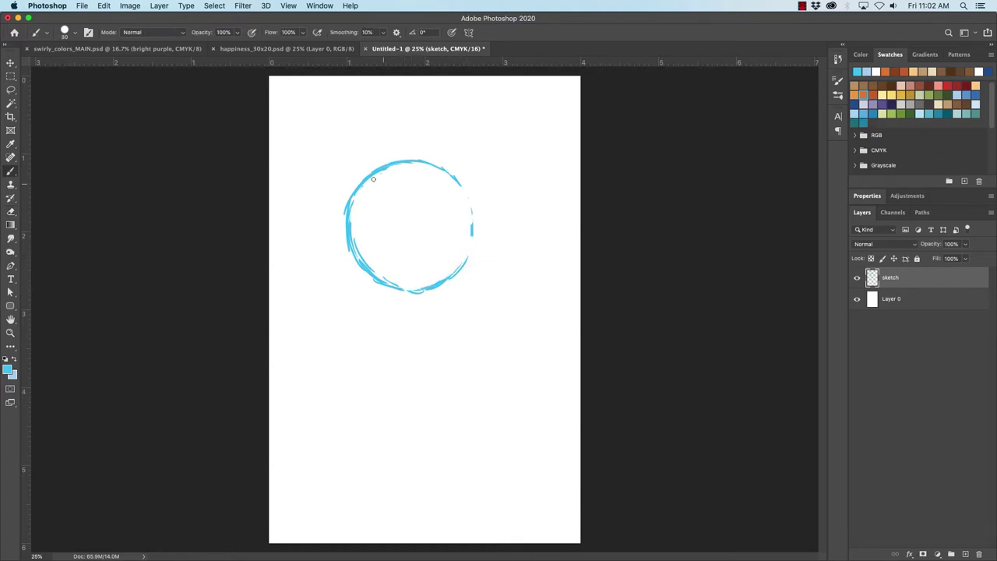
mouse_move(404, 165)
left_mouse_down()
mouse_move(438, 168)
mouse_move(462, 191)
mouse_move(458, 182)
mouse_move(473, 235)
mouse_move(473, 220)
mouse_move(469, 253)
mouse_move(470, 241)
mouse_move(450, 276)
mouse_move(395, 289)
mouse_move(387, 281)
mouse_move(422, 289)
mouse_move(353, 261)
mouse_move(345, 233)
mouse_move(377, 281)
left_mouse_up()
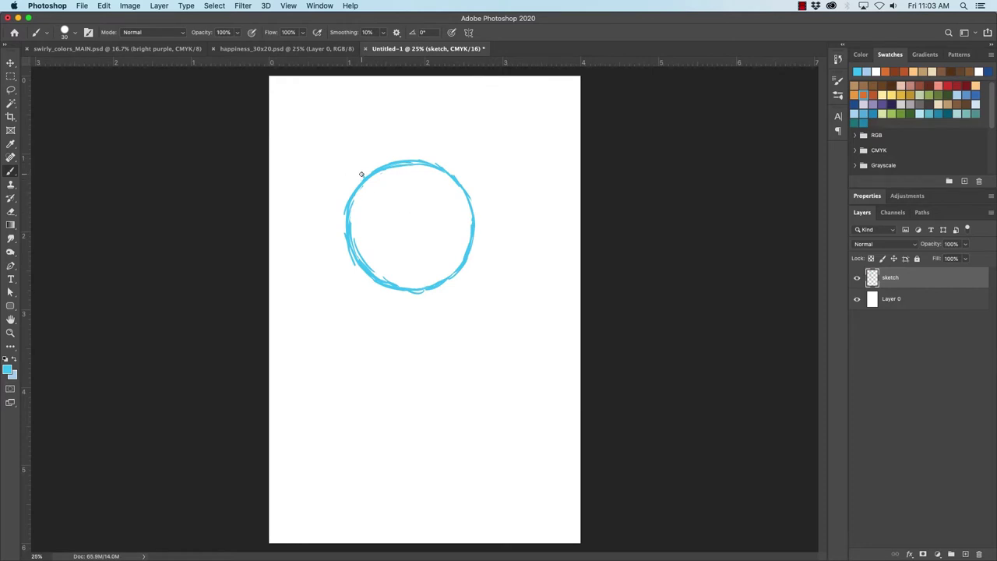
- Sketch a wavy, floppy ear shape with a small inner fold on the circle's left side and thicken its outline
mouse_move(362, 175)
left_mouse_down()
mouse_move(321, 155)
mouse_move(351, 160)
mouse_move(334, 149)
mouse_move(346, 162)
mouse_move(302, 159)
mouse_move(292, 179)
mouse_move(313, 225)
mouse_move(303, 268)
mouse_move(325, 278)
mouse_move(344, 233)
mouse_move(339, 262)
mouse_move(349, 234)
mouse_move(346, 256)
mouse_move(344, 183)
mouse_move(357, 191)
mouse_move(339, 187)
mouse_move(355, 228)
mouse_move(342, 254)
mouse_move(340, 216)
left_mouse_up()
key("e")
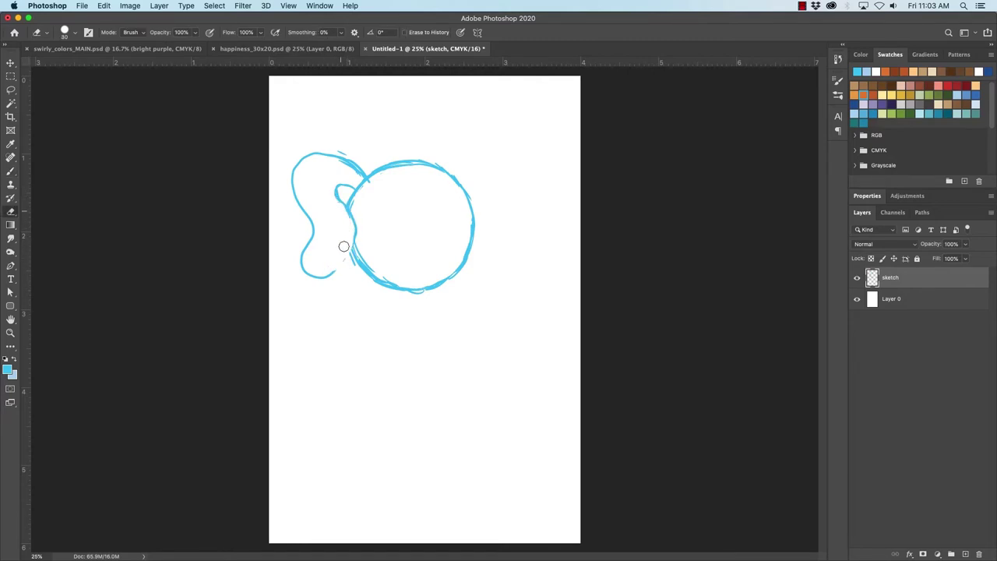
key("b")
mouse_move(336, 270)
left_mouse_down()
mouse_move(348, 213)
mouse_move(330, 188)
mouse_move(357, 192)
mouse_move(339, 185)
mouse_move(335, 194)
mouse_move(364, 182)
mouse_move(349, 162)
left_mouse_up()
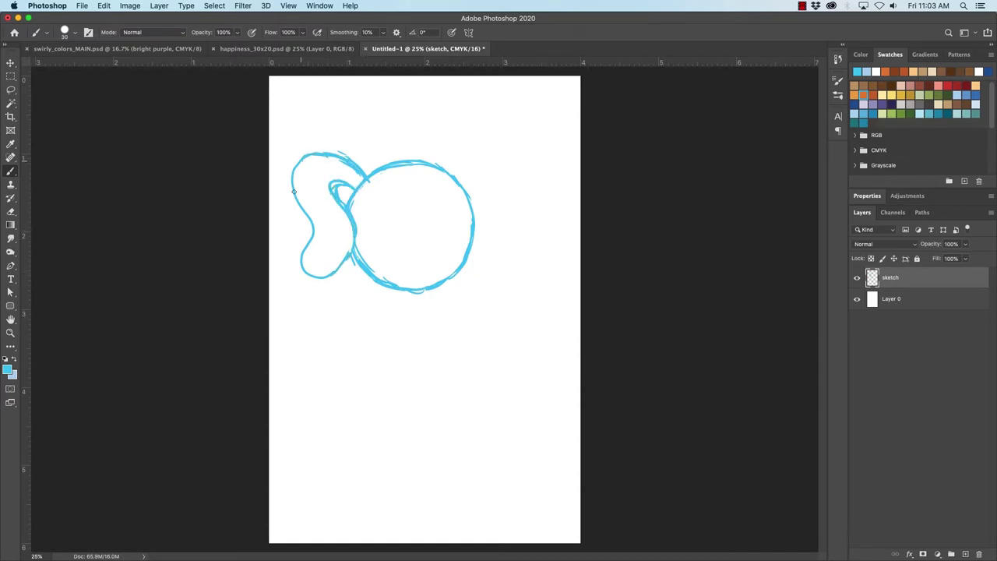
left_click_drag(294, 182, 297, 163)
left_click_drag(299, 209, 313, 230)
left_click_drag(308, 272, 336, 269)
- Erase the stray lines where the left ear meets the circle and redraw the ear's inner fold
key("e")
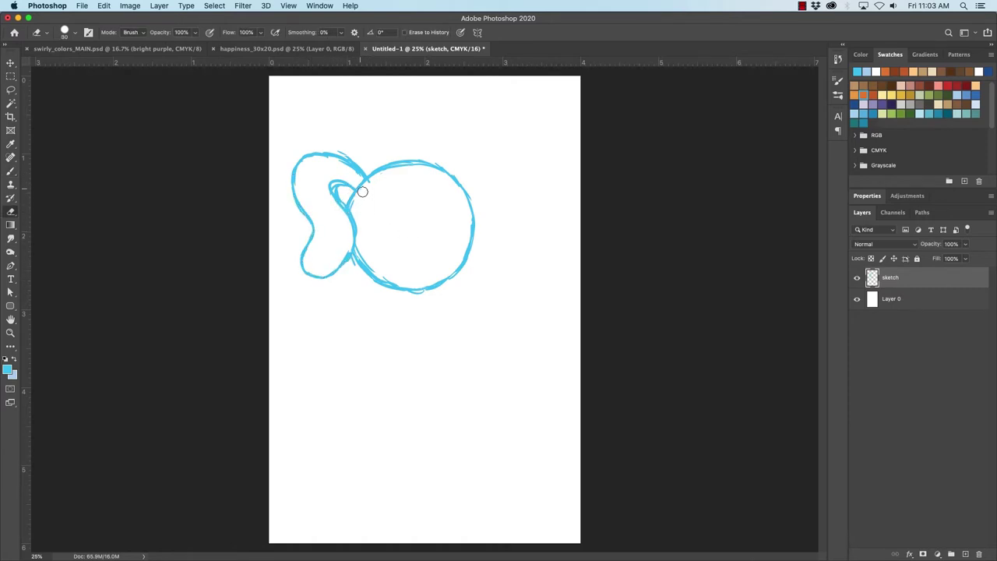
left_click_drag(360, 188, 352, 176)
mouse_move(349, 178)
left_mouse_down()
mouse_move(364, 205)
mouse_move(355, 210)
mouse_move(358, 266)
left_mouse_up()
key("b")
left_click_drag(334, 187, 353, 193)
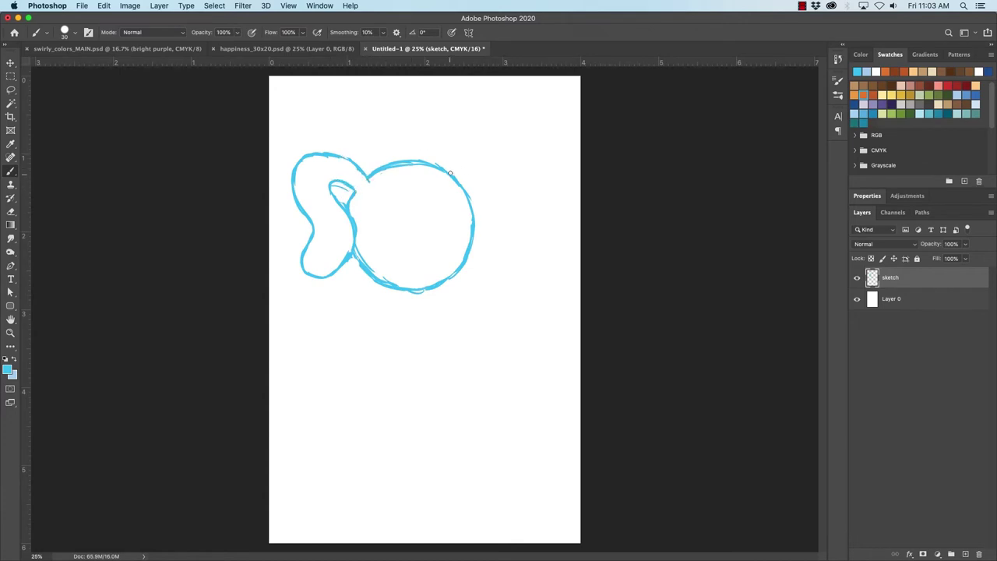
- Sketch a wavy ear flopping outward on the circle's right side and thicken its outline down to the head
mouse_move(444, 168)
left_mouse_down()
mouse_move(473, 140)
mouse_move(520, 174)
mouse_move(574, 177)
left_mouse_up()
mouse_move(518, 216)
left_mouse_down()
mouse_move(536, 231)
mouse_move(572, 195)
left_mouse_up()
left_click_drag(515, 221, 523, 226)
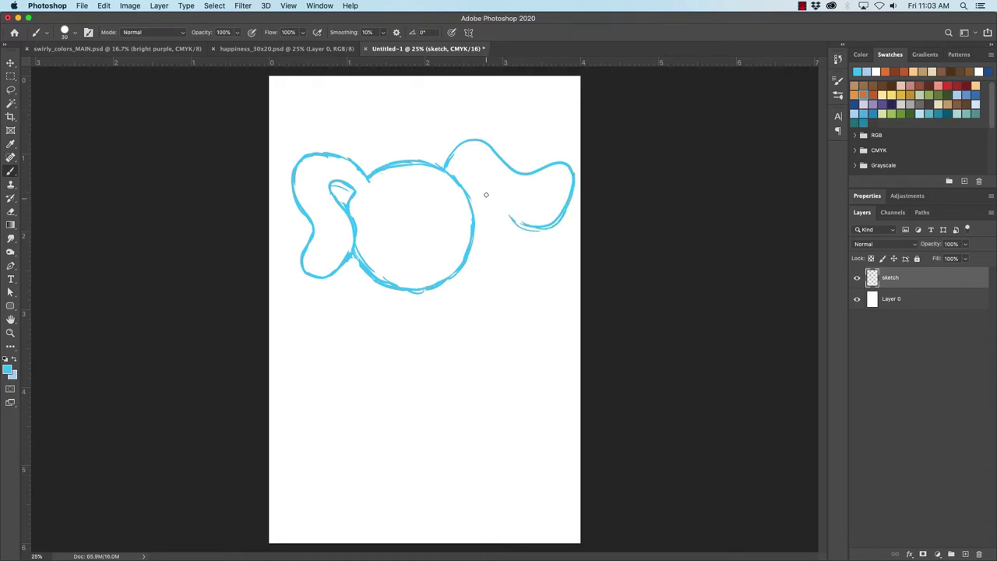
mouse_move(460, 175)
left_mouse_down()
mouse_move(486, 184)
mouse_move(509, 226)
mouse_move(500, 213)
mouse_move(536, 232)
mouse_move(561, 217)
mouse_move(519, 231)
mouse_move(491, 203)
mouse_move(500, 214)
mouse_move(487, 173)
mouse_move(470, 167)
mouse_move(455, 181)
mouse_move(476, 176)
mouse_move(497, 206)
mouse_move(474, 173)
mouse_move(460, 182)
mouse_move(486, 179)
mouse_move(503, 217)
mouse_move(542, 232)
mouse_move(571, 183)
mouse_move(561, 221)
mouse_move(575, 194)
mouse_move(570, 170)
mouse_move(554, 158)
mouse_move(572, 184)
mouse_move(552, 161)
mouse_move(508, 167)
mouse_move(490, 145)
mouse_move(465, 140)
mouse_move(464, 166)
left_mouse_up()
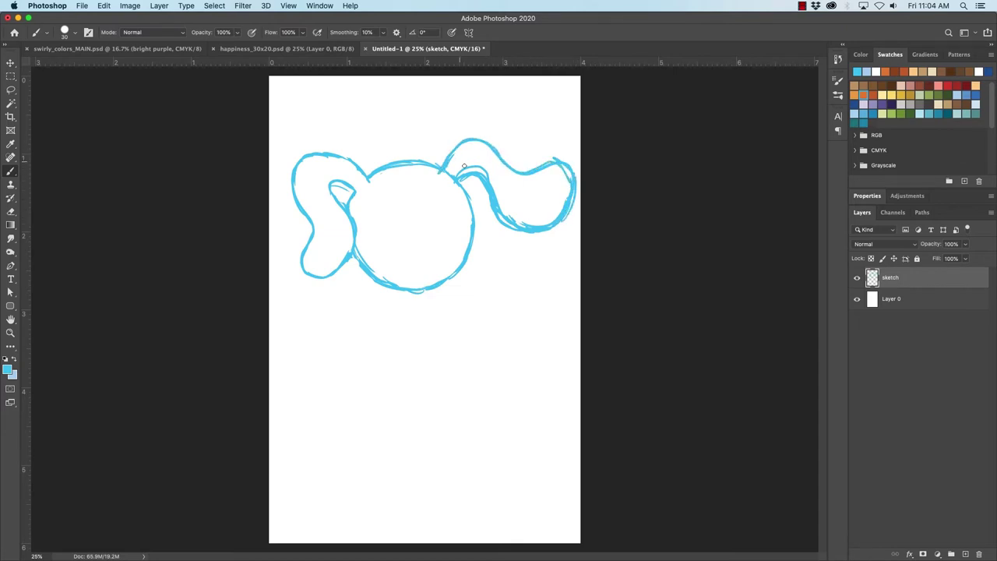
- Draw two solid round eyes level with each other on the upper half of the face
left_click_drag(369, 208, 371, 216)
left_click_drag(453, 211, 452, 219)
key("e")
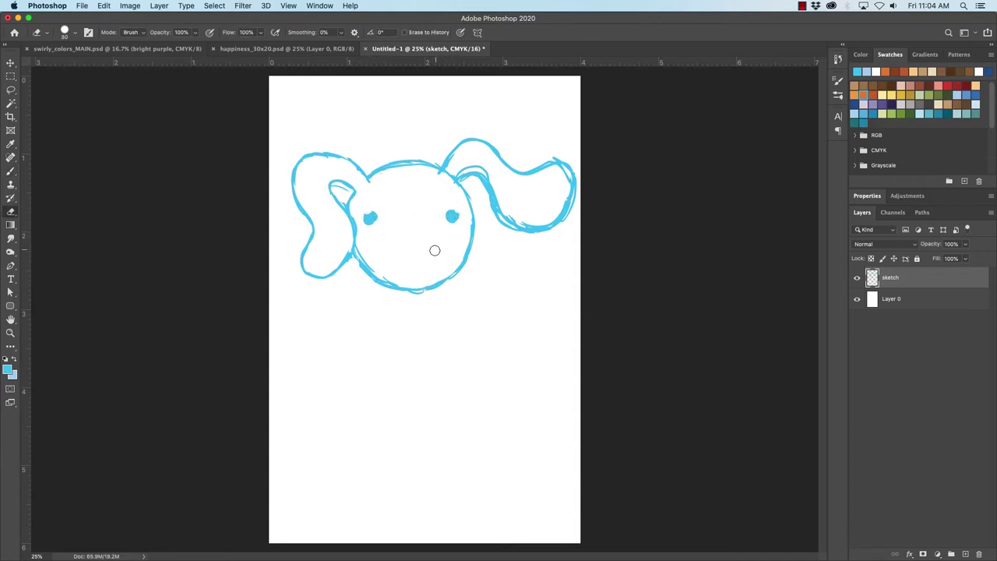
key("v")
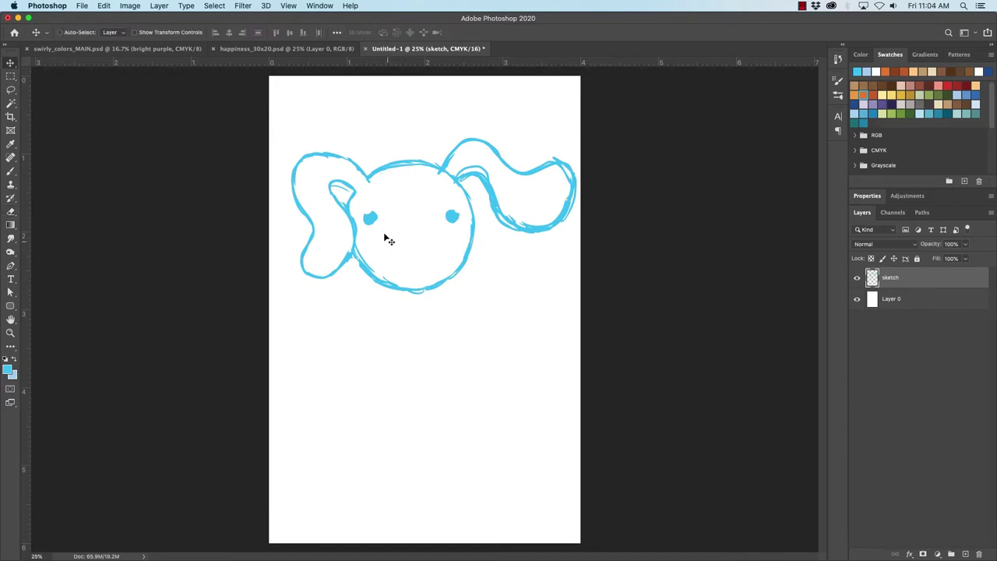
key("b")
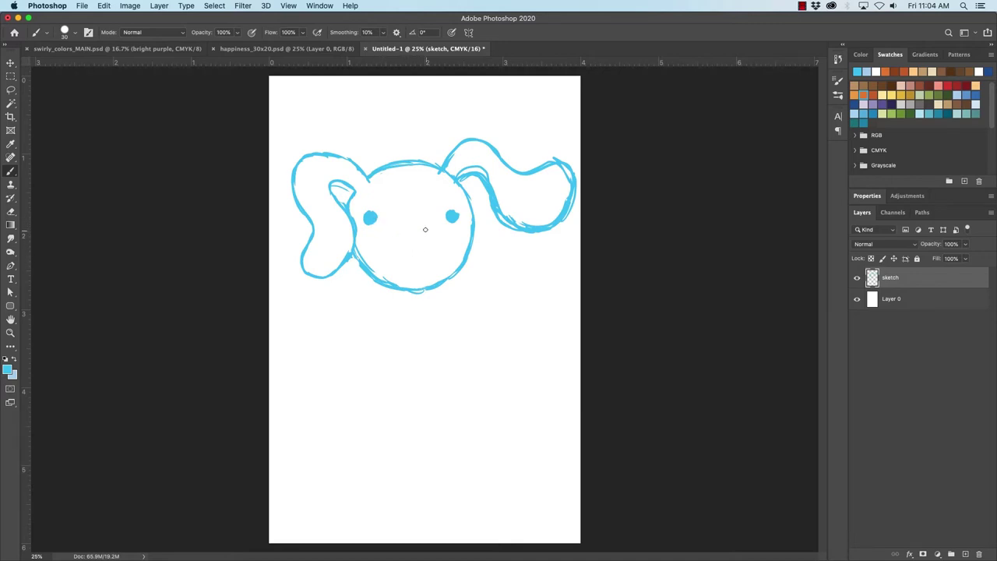
- Sketch a triangular nose with a smiling mouth and small lower lip beneath it, and clean the line joining them
mouse_move(403, 238)
left_mouse_down()
mouse_move(422, 239)
mouse_move(412, 253)
mouse_move(424, 236)
mouse_move(412, 246)
mouse_move(415, 266)
mouse_move(389, 266)
left_mouse_up()
left_click_drag(428, 273, 436, 269)
left_click_drag(414, 280, 412, 279)
key("e")
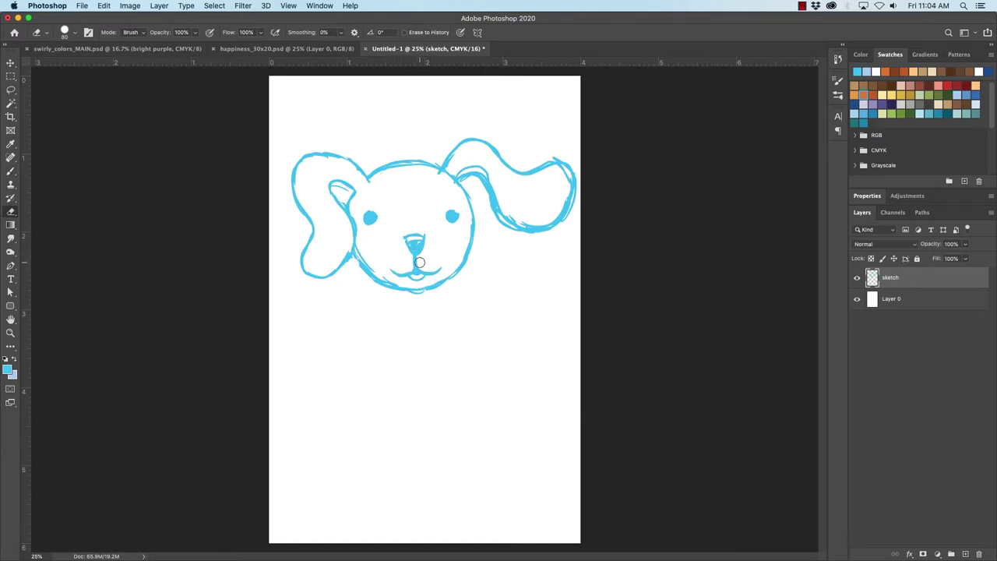
left_click_drag(424, 255, 425, 254)
- Dot whisker spots on both sides of the muzzle and darken the mouth line
key("b")
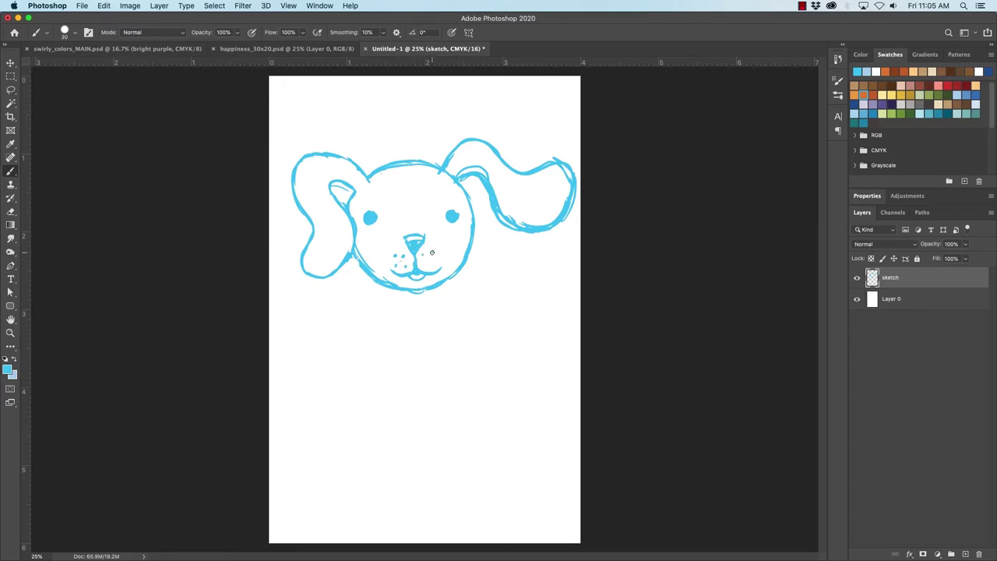
left_click(424, 259)
left_click_drag(389, 270, 428, 278)
- Redraw the chin outline slightly lower and erase the old inner lines along the jaw
mouse_move(356, 261)
left_mouse_down()
mouse_move(379, 289)
mouse_move(430, 301)
mouse_move(395, 292)
mouse_move(424, 299)
left_mouse_up()
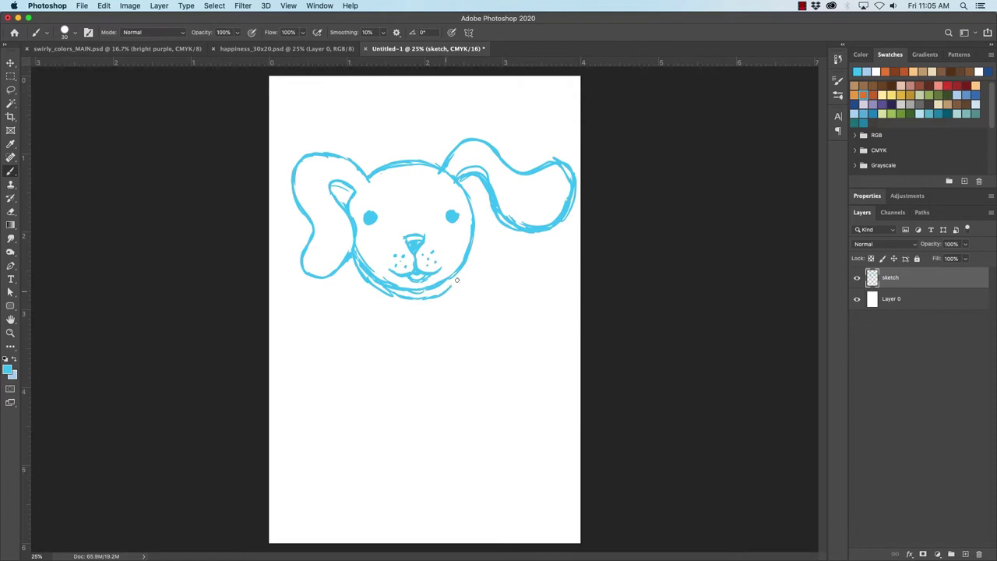
left_click_drag(405, 300, 393, 297)
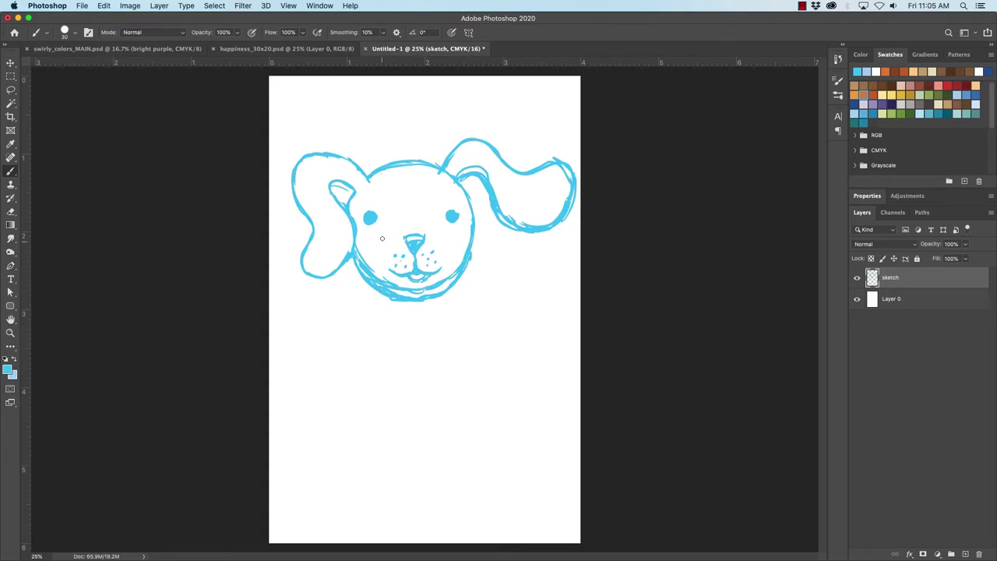
key("r")
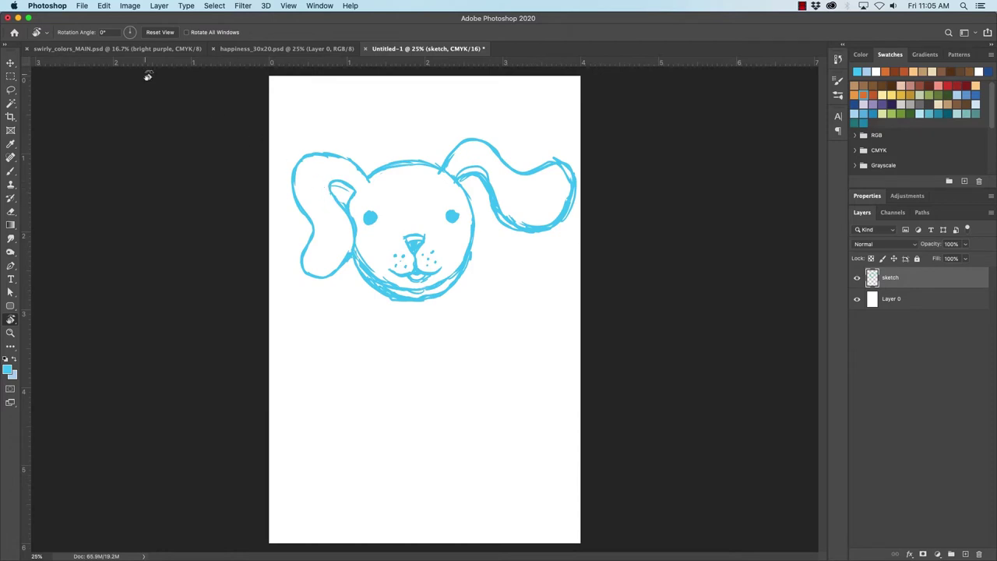
left_click_drag(313, 216, 452, 181)
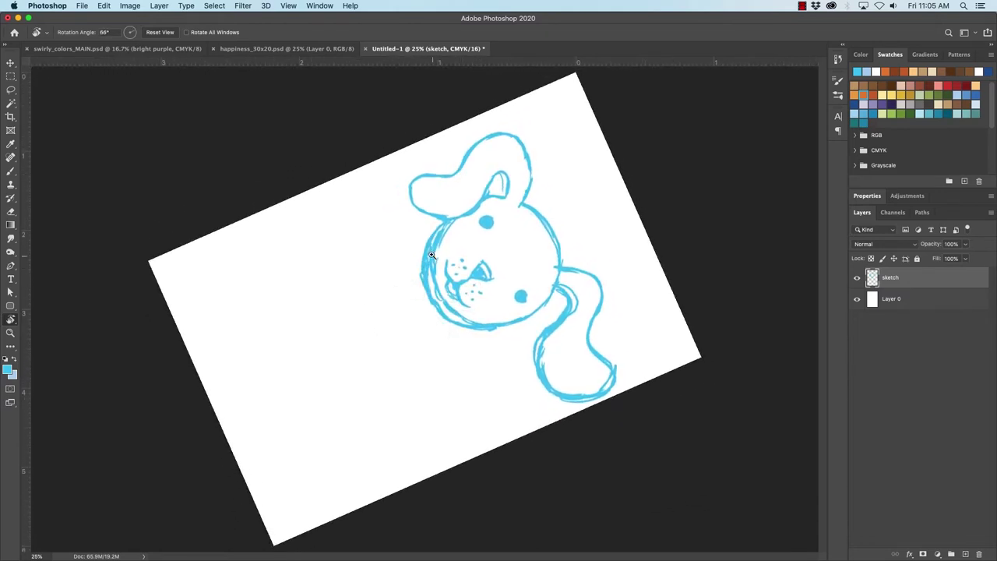
scroll(431, 255, "up", 5)
key("e")
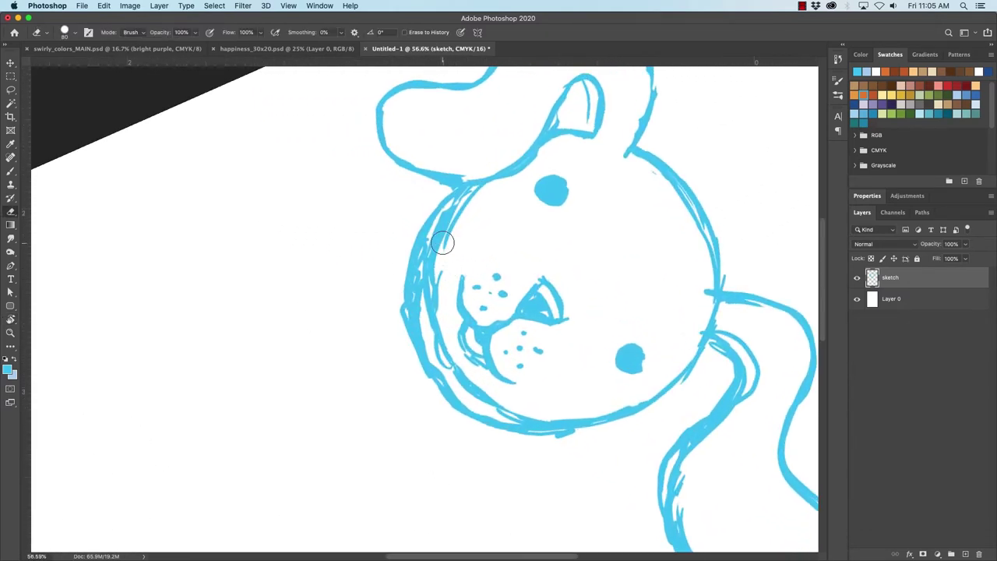
mouse_move(442, 243)
left_mouse_down()
mouse_move(478, 197)
mouse_move(440, 239)
mouse_move(425, 328)
mouse_move(426, 300)
mouse_move(432, 289)
mouse_move(449, 379)
mouse_move(548, 419)
mouse_move(610, 400)
left_mouse_up()
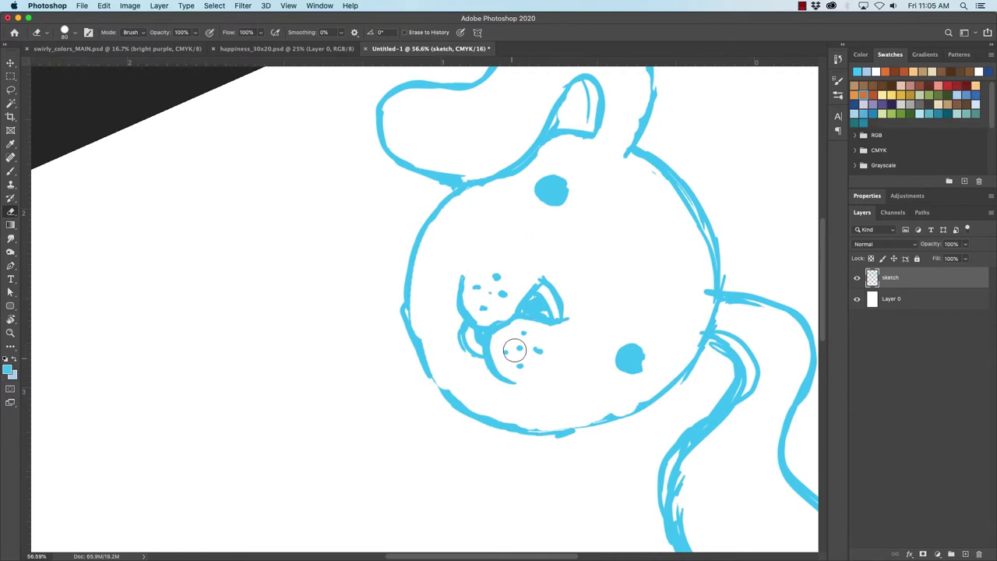
- Rotate the canvas upside down and retrace the jaw and chin outline, closing the thin gaps
key("r")
mouse_move(372, 225)
left_mouse_down()
mouse_move(507, 178)
mouse_move(523, 322)
mouse_move(534, 309)
left_mouse_up()
key("b")
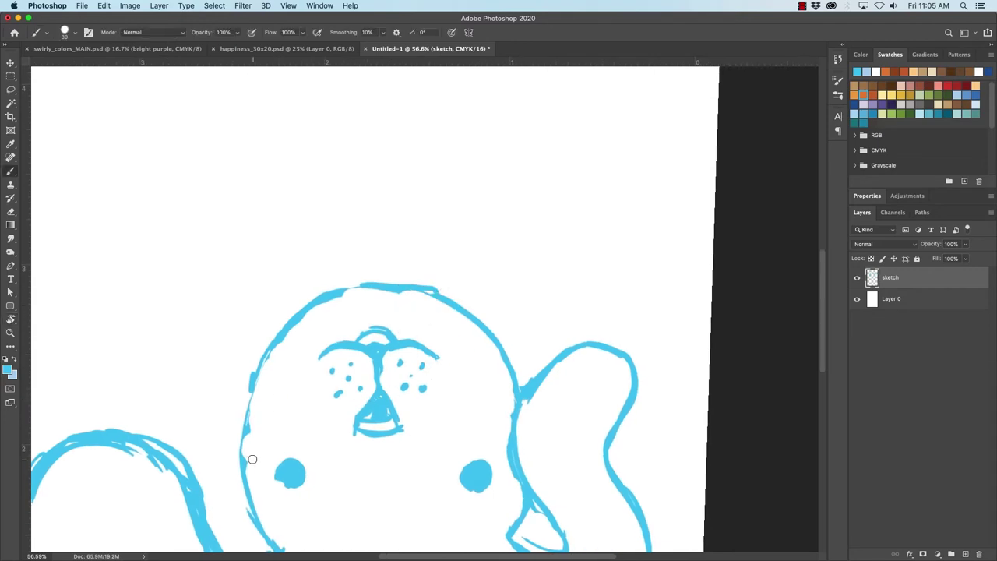
mouse_move(253, 459)
left_mouse_down()
mouse_move(251, 398)
mouse_move(243, 466)
mouse_move(253, 388)
mouse_move(243, 411)
mouse_move(279, 336)
mouse_move(300, 317)
left_mouse_up()
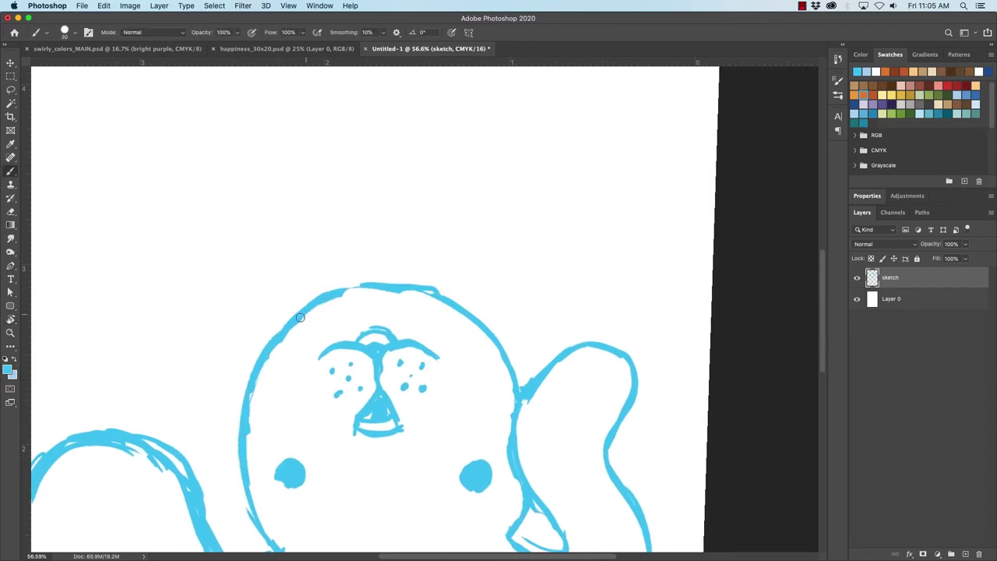
left_click_drag(350, 290, 372, 282)
- Reset the canvas rotation, lasso the mouth and whisker dots, shift them slightly down, and deselect
key("r")
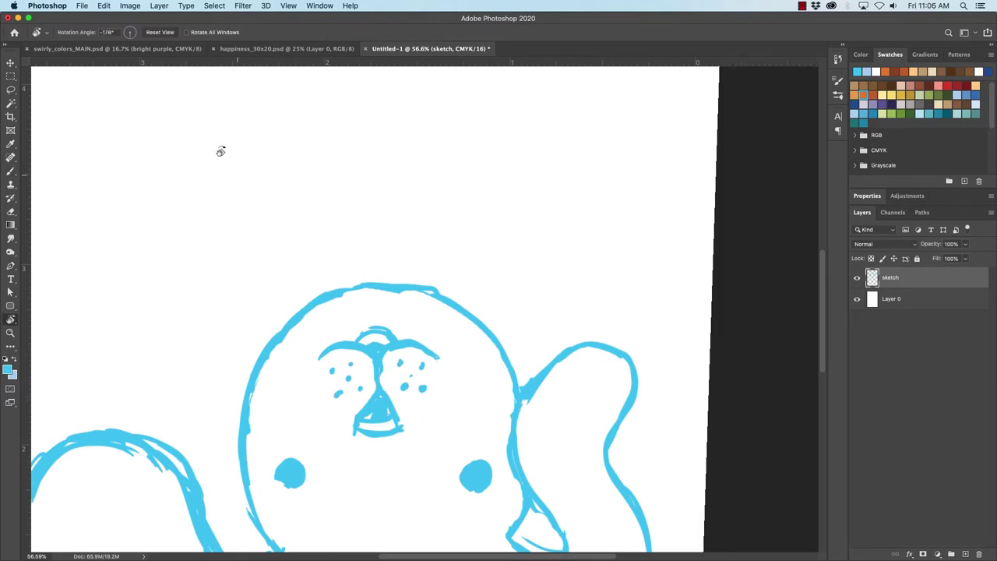
left_click(160, 32)
mouse_move(462, 287)
left_mouse_down()
mouse_move(433, 338)
mouse_move(382, 329)
left_mouse_up()
key("l")
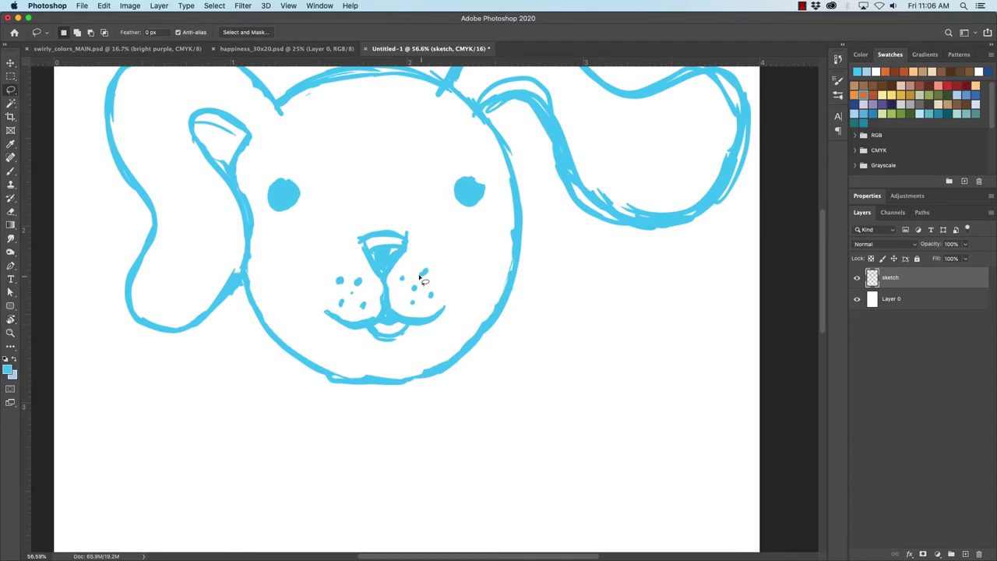
mouse_move(402, 265)
left_mouse_down()
mouse_move(384, 283)
mouse_move(327, 261)
mouse_move(321, 326)
mouse_move(366, 359)
mouse_move(458, 336)
mouse_move(462, 274)
mouse_move(409, 257)
left_mouse_up()
left_click_drag(389, 318, 390, 326)
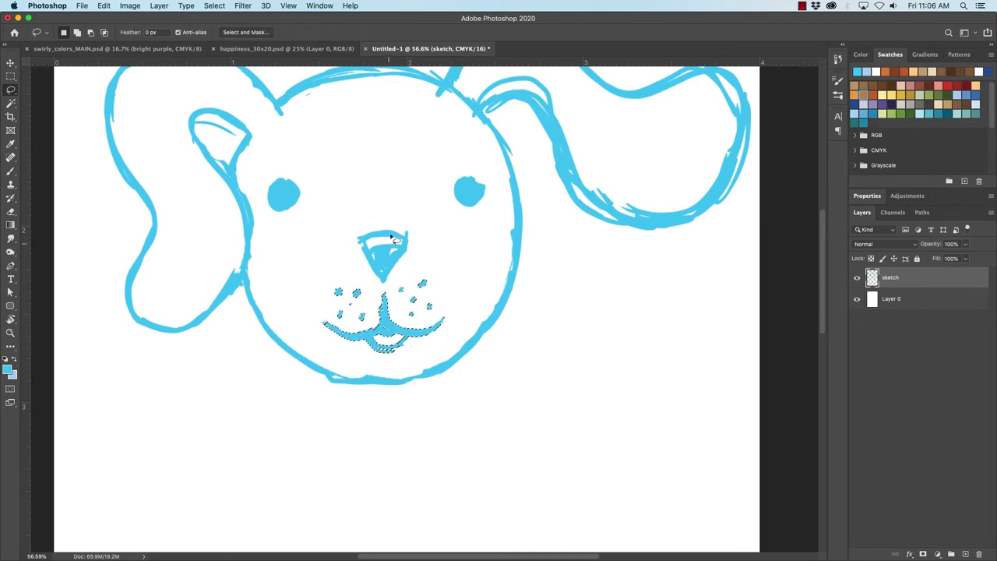
key("super+d")
- Redraw the nose wider with rounded corners, reconnect it to the mouth, and refine the mouth line
key("b")
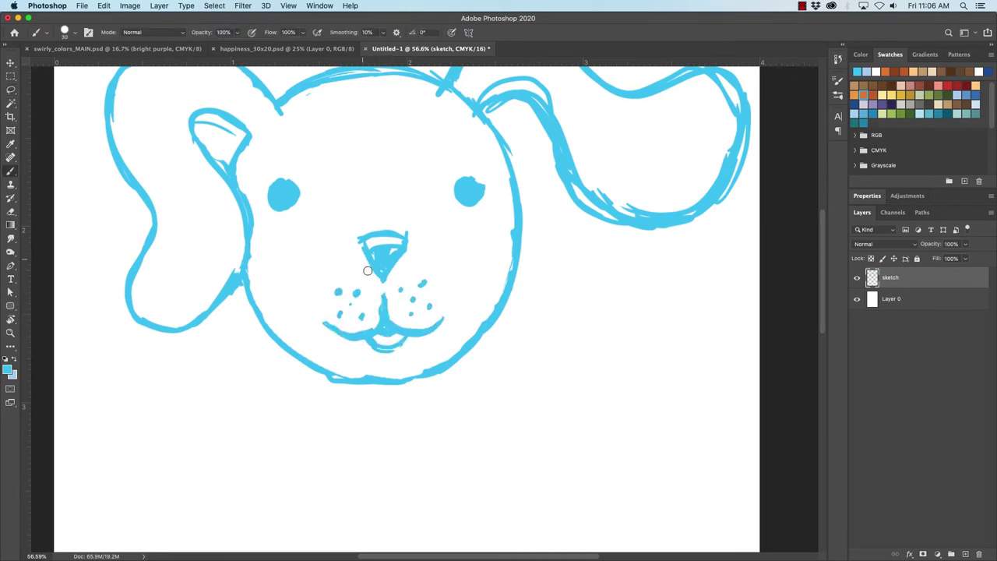
mouse_move(367, 257)
left_mouse_down()
mouse_move(412, 242)
mouse_move(361, 239)
mouse_move(401, 232)
mouse_move(371, 263)
mouse_move(367, 248)
mouse_move(392, 241)
mouse_move(372, 265)
mouse_move(399, 251)
mouse_move(363, 258)
mouse_move(358, 240)
mouse_move(410, 239)
left_mouse_up()
key("e")
key("b")
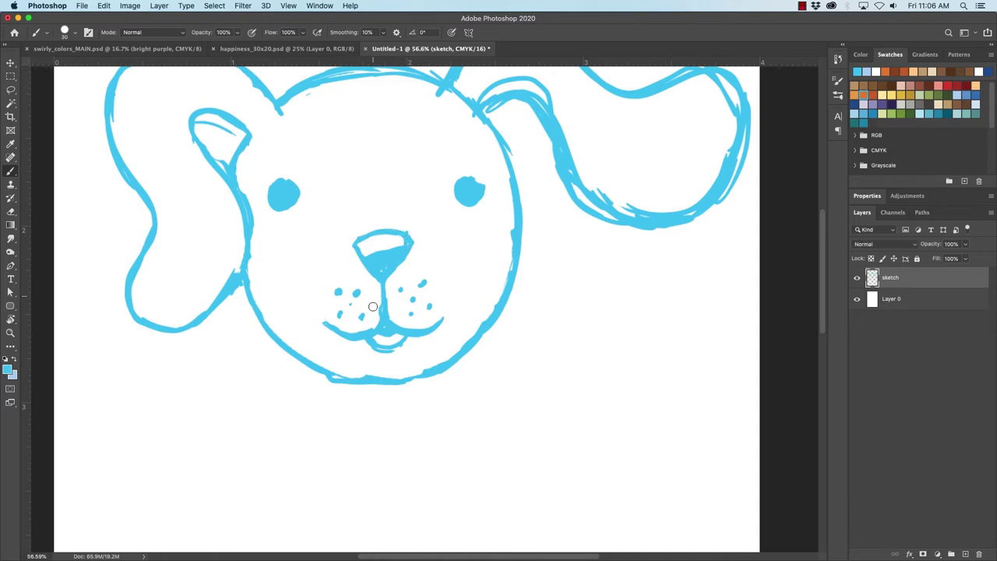
left_click_drag(363, 338, 403, 341)
- Erase the doubled inner strokes of the right ear to leave a single clean outline
scroll(383, 343, "down", 3)
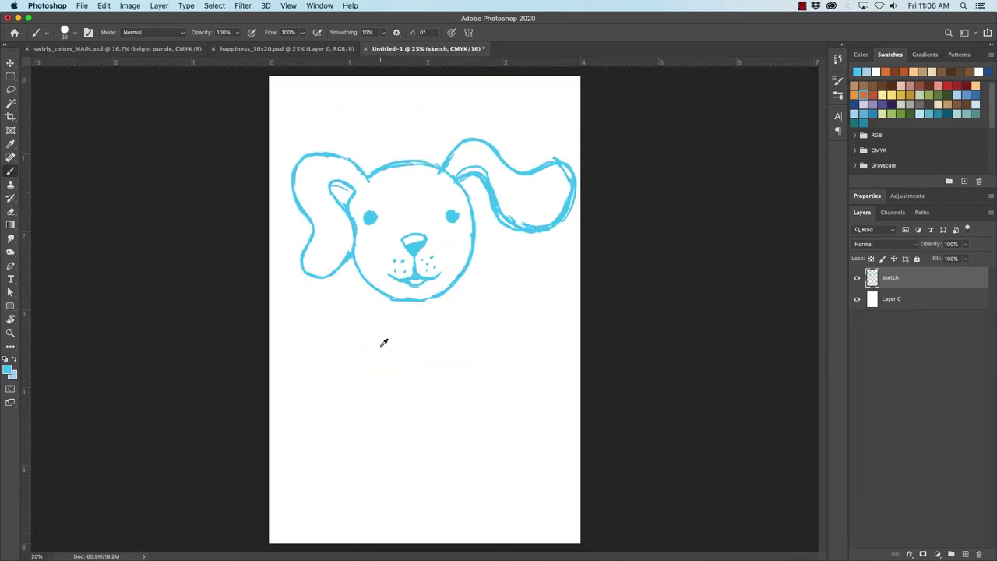
key("e")
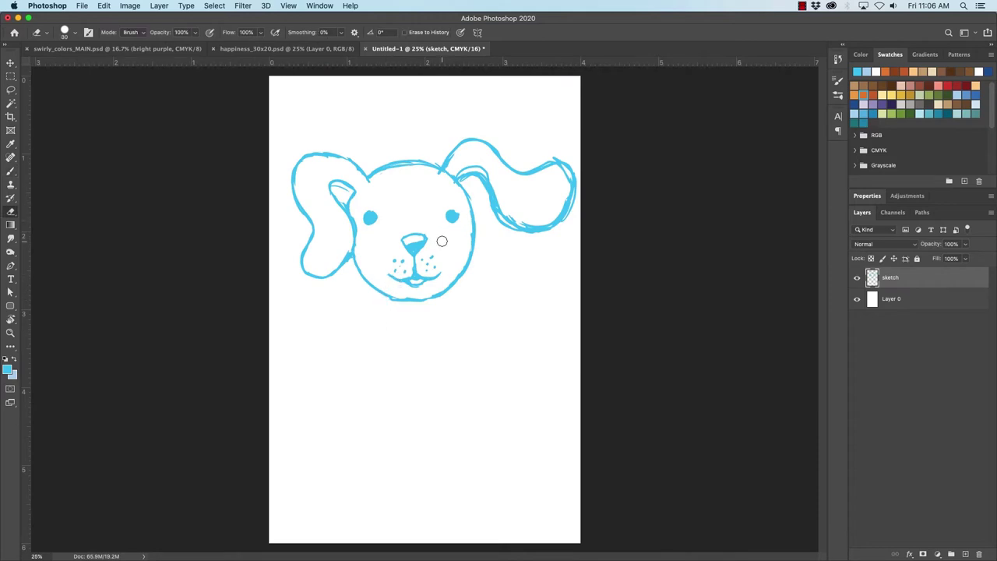
mouse_move(477, 178)
left_mouse_down()
mouse_move(486, 198)
mouse_move(468, 175)
mouse_move(480, 186)
left_mouse_up()
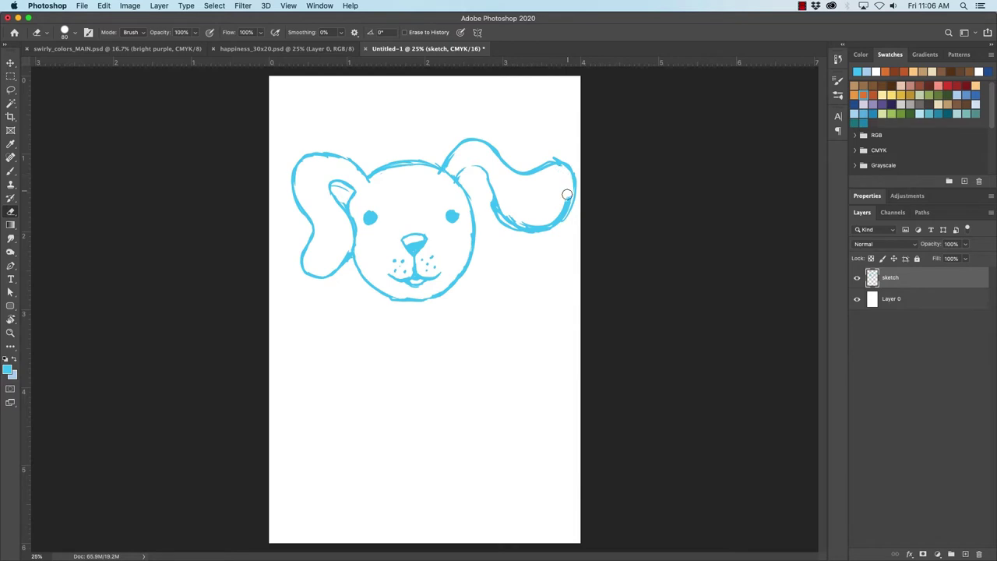
mouse_move(567, 195)
left_mouse_down()
mouse_move(538, 220)
mouse_move(494, 194)
mouse_move(485, 201)
mouse_move(494, 214)
left_mouse_up()
- Sketch both curved sides of the body below the head and two inner lines separating the front legs
key("b")
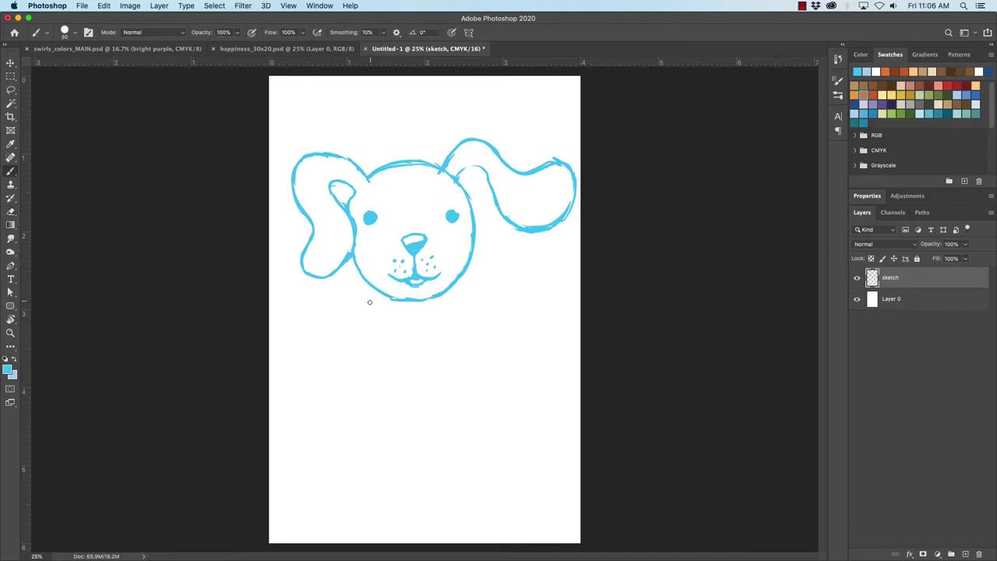
mouse_move(367, 327)
left_mouse_down()
mouse_move(383, 291)
mouse_move(354, 388)
mouse_move(360, 338)
mouse_move(354, 399)
mouse_move(356, 383)
mouse_move(372, 470)
mouse_move(362, 432)
mouse_move(381, 297)
left_mouse_up()
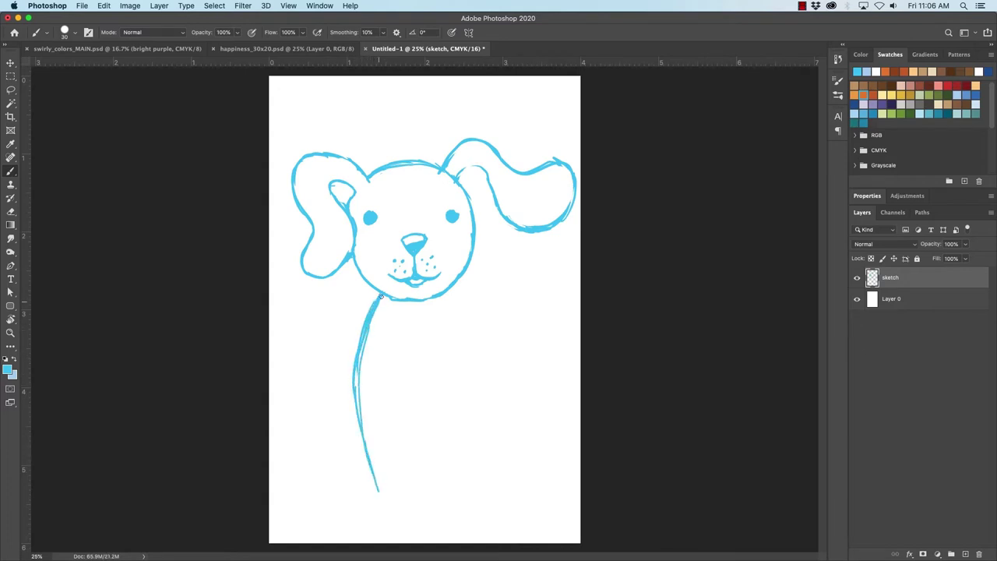
left_click_drag(358, 367, 363, 462)
left_click_drag(452, 310, 475, 376)
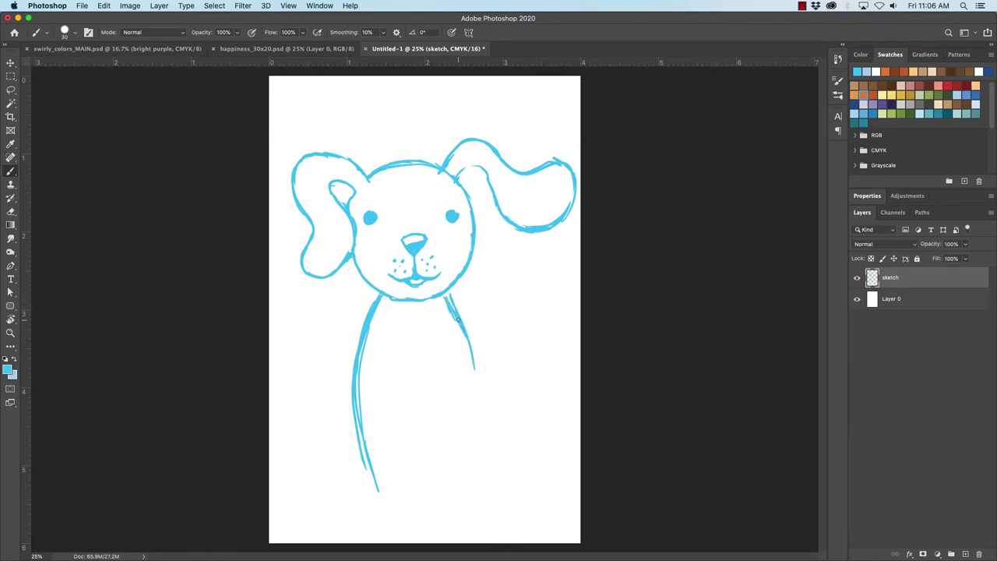
mouse_move(458, 319)
left_mouse_down()
mouse_move(473, 358)
mouse_move(467, 337)
mouse_move(471, 419)
mouse_move(471, 407)
mouse_move(455, 480)
mouse_move(477, 402)
mouse_move(450, 482)
mouse_move(475, 400)
mouse_move(470, 338)
left_mouse_up()
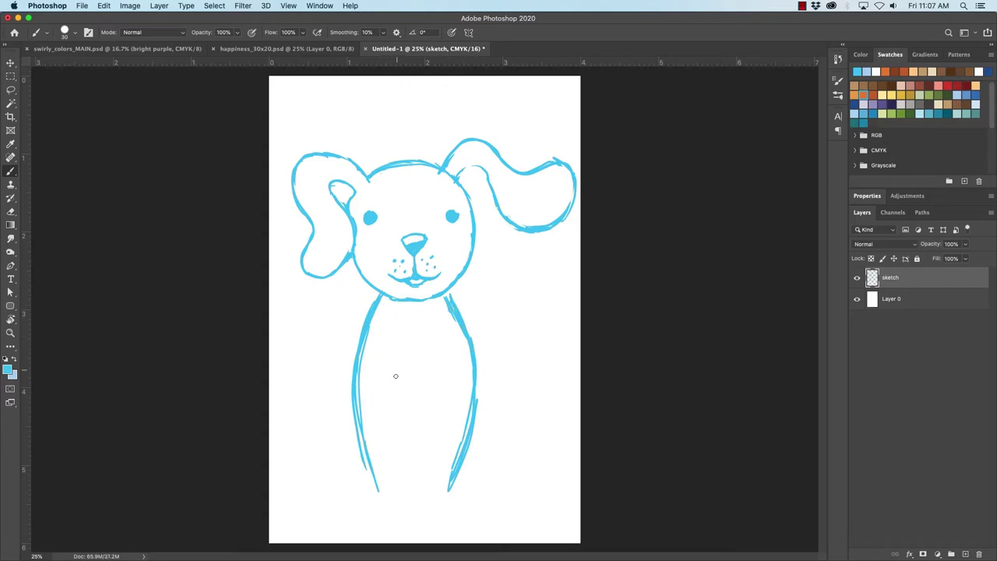
left_click_drag(397, 370, 398, 458)
left_click_drag(433, 369, 431, 456)
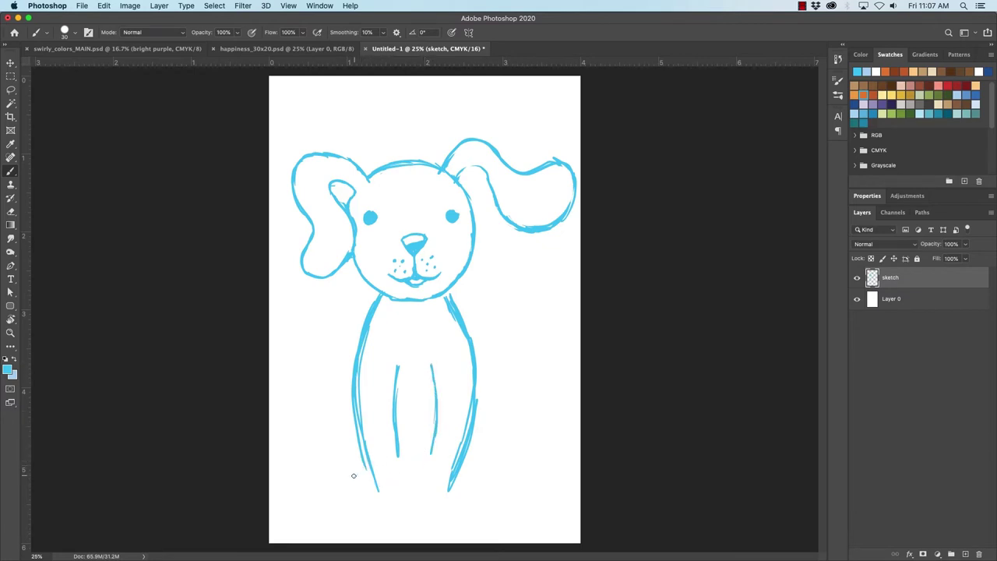
- Sketch two rounded front paws with toe lines and erase the leg lines that run through them
mouse_move(372, 459)
left_mouse_down()
mouse_move(412, 481)
mouse_move(356, 491)
mouse_move(394, 503)
mouse_move(413, 485)
mouse_move(382, 503)
mouse_move(355, 492)
mouse_move(438, 455)
mouse_move(462, 455)
mouse_move(481, 472)
left_mouse_up()
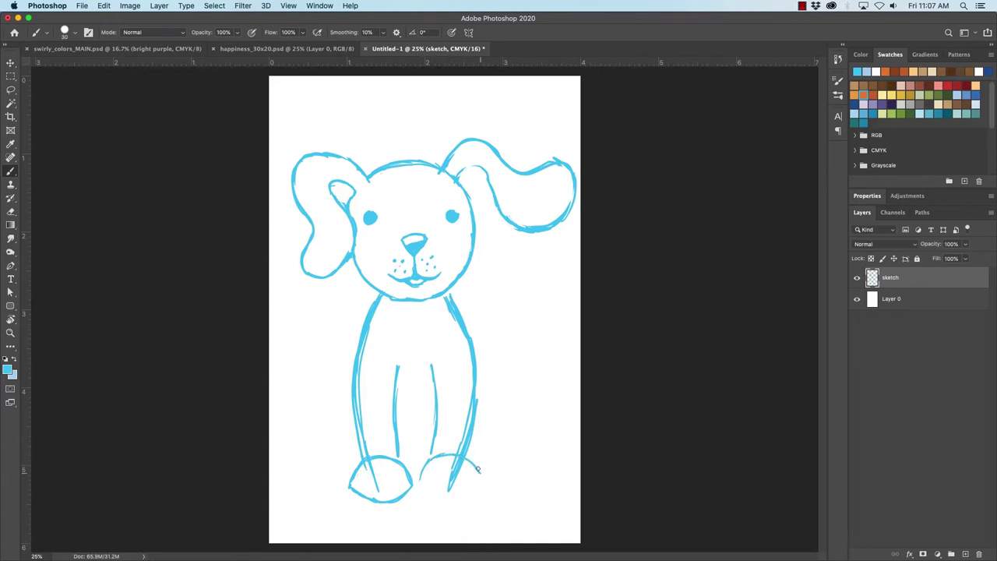
mouse_move(433, 496)
left_mouse_down()
mouse_move(462, 500)
mouse_move(482, 479)
mouse_move(452, 476)
mouse_move(462, 466)
mouse_move(454, 461)
mouse_move(443, 484)
left_mouse_up()
key("e")
left_click_drag(375, 483, 373, 469)
key("b")
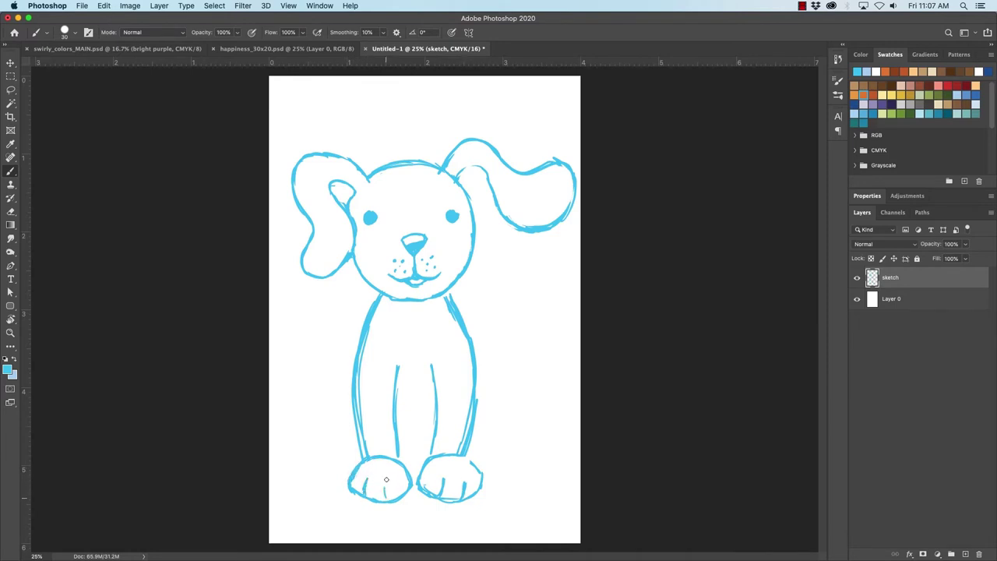
left_click_drag(384, 497, 384, 482)
left_click_drag(441, 497, 444, 479)
- Sketch a rounded hind leg on each side of the body, each with a small paw and toe lines
mouse_move(493, 358)
left_mouse_down()
mouse_move(535, 373)
mouse_move(535, 391)
mouse_move(525, 423)
mouse_move(491, 453)
mouse_move(538, 401)
mouse_move(532, 366)
mouse_move(477, 371)
left_mouse_up()
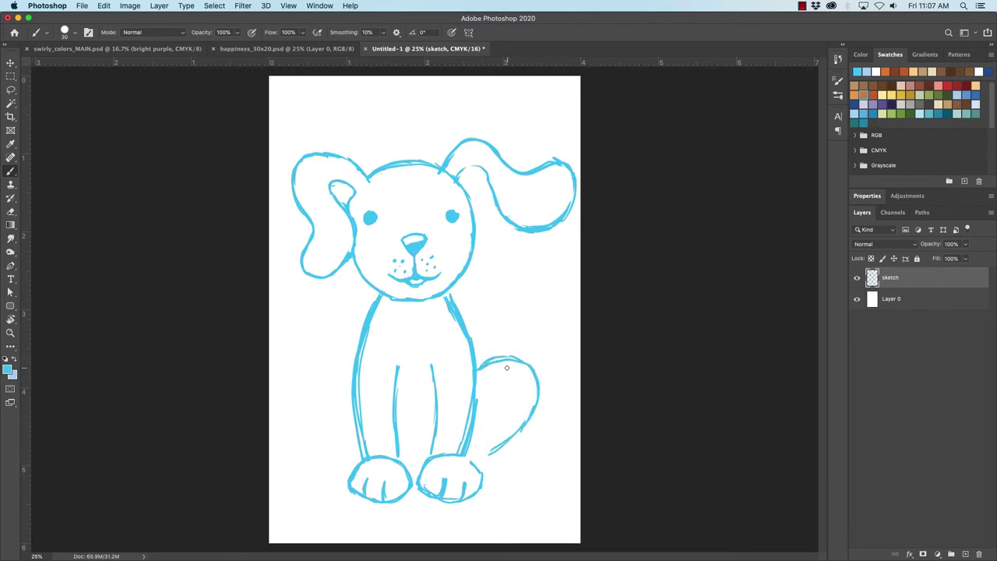
mouse_move(353, 382)
left_mouse_down()
mouse_move(317, 365)
mouse_move(336, 366)
mouse_move(299, 370)
mouse_move(297, 390)
mouse_move(332, 458)
mouse_move(298, 376)
left_mouse_up()
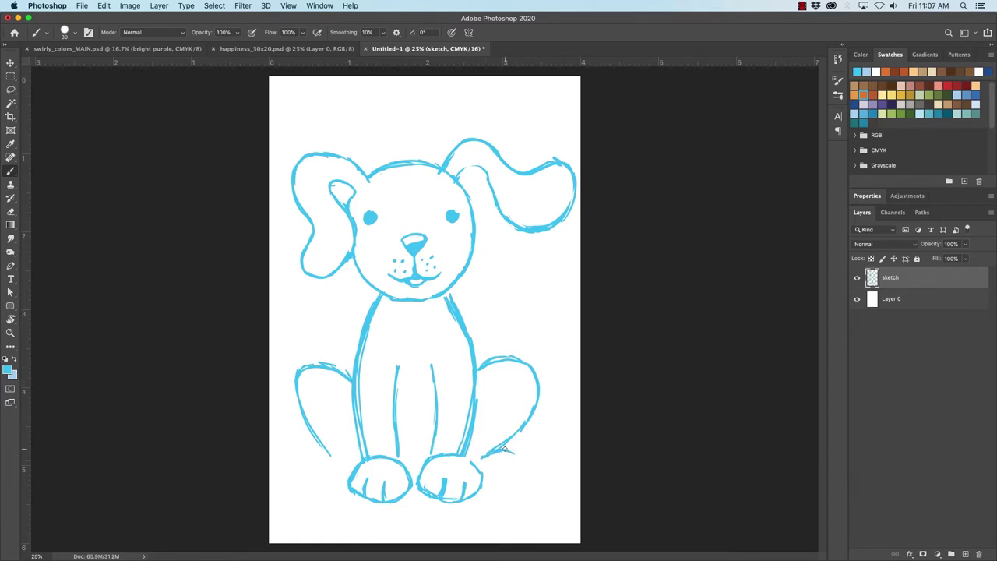
left_click_drag(484, 452, 501, 451)
mouse_move(517, 484)
left_mouse_down()
mouse_move(487, 485)
mouse_move(522, 469)
mouse_move(490, 485)
mouse_move(519, 479)
mouse_move(529, 457)
mouse_move(519, 441)
mouse_move(483, 454)
mouse_move(511, 444)
mouse_move(526, 463)
mouse_move(515, 483)
mouse_move(519, 448)
mouse_move(493, 441)
mouse_move(476, 457)
mouse_move(512, 444)
mouse_move(520, 463)
mouse_move(511, 475)
mouse_move(495, 479)
mouse_move(522, 457)
mouse_move(514, 472)
mouse_move(496, 447)
left_mouse_up()
key("e")
key("b")
key("e")
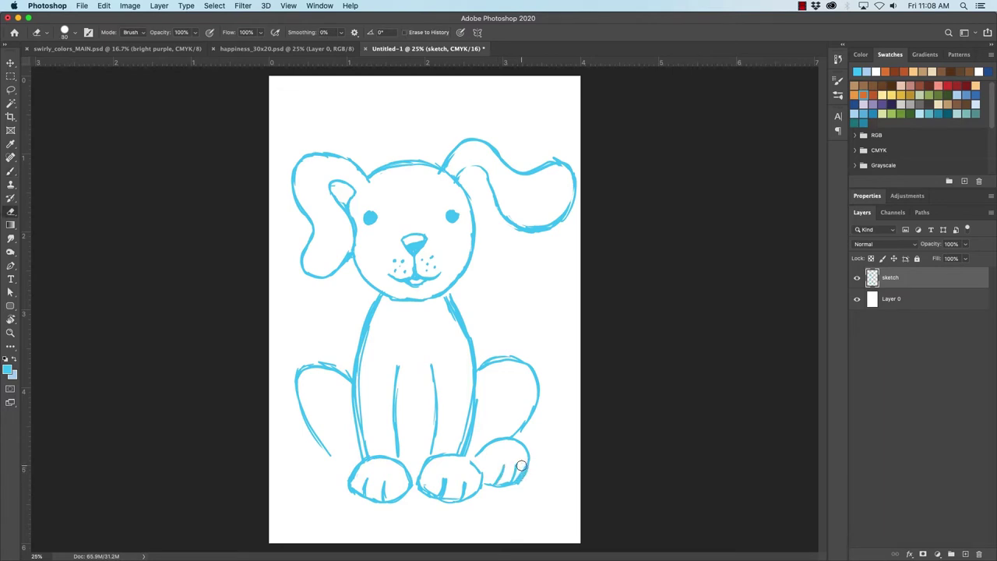
key("b")
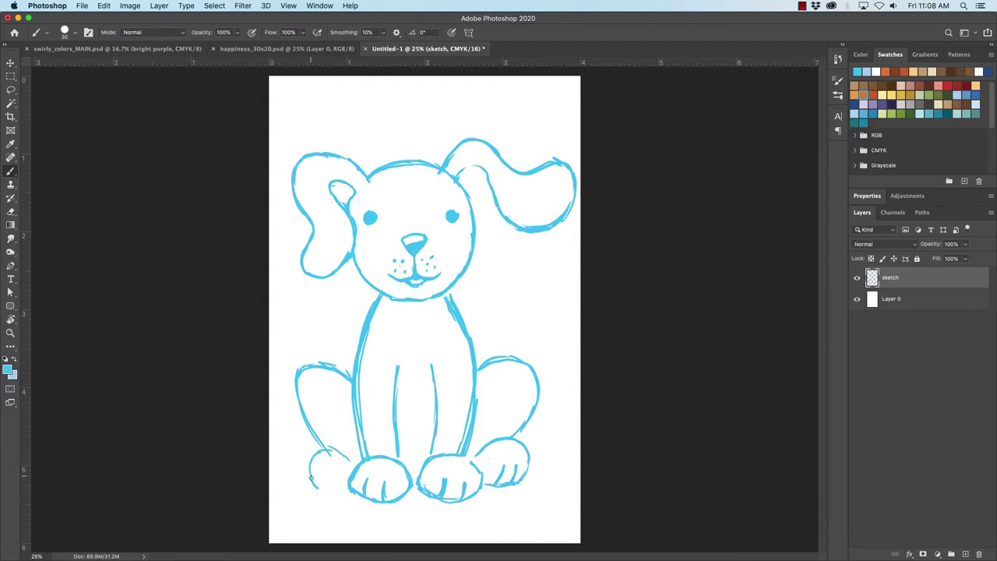
mouse_move(316, 486)
left_mouse_down()
mouse_move(328, 450)
mouse_move(349, 461)
mouse_move(314, 451)
mouse_move(317, 488)
mouse_move(335, 496)
mouse_move(322, 485)
mouse_move(346, 487)
mouse_move(316, 484)
left_mouse_up()
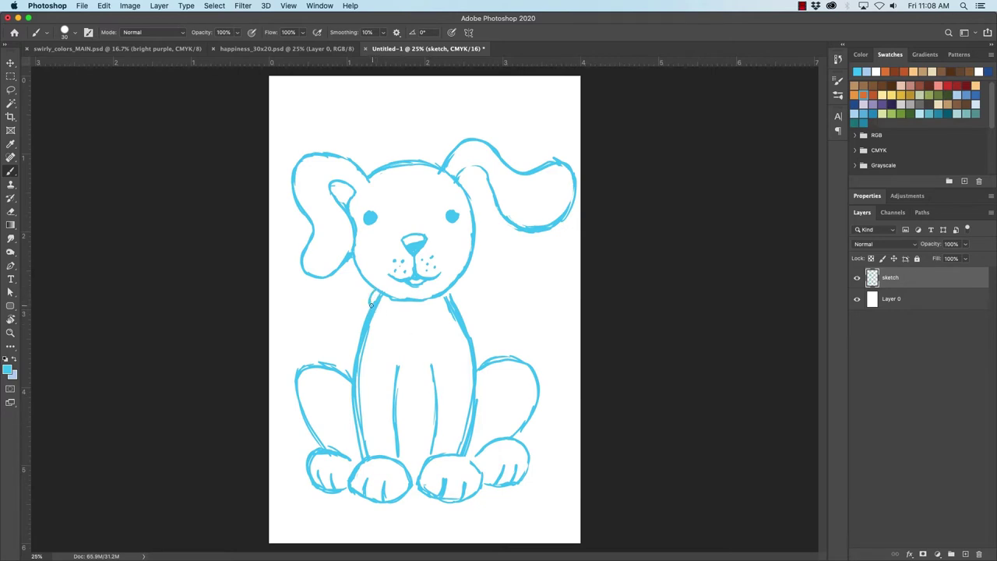
- Sketch a collar with a round tag below the head and erase the lines that run through them
mouse_move(371, 305)
left_mouse_down()
mouse_move(403, 328)
mouse_move(459, 298)
mouse_move(431, 326)
mouse_move(403, 329)
mouse_move(422, 331)
mouse_move(457, 310)
left_mouse_up()
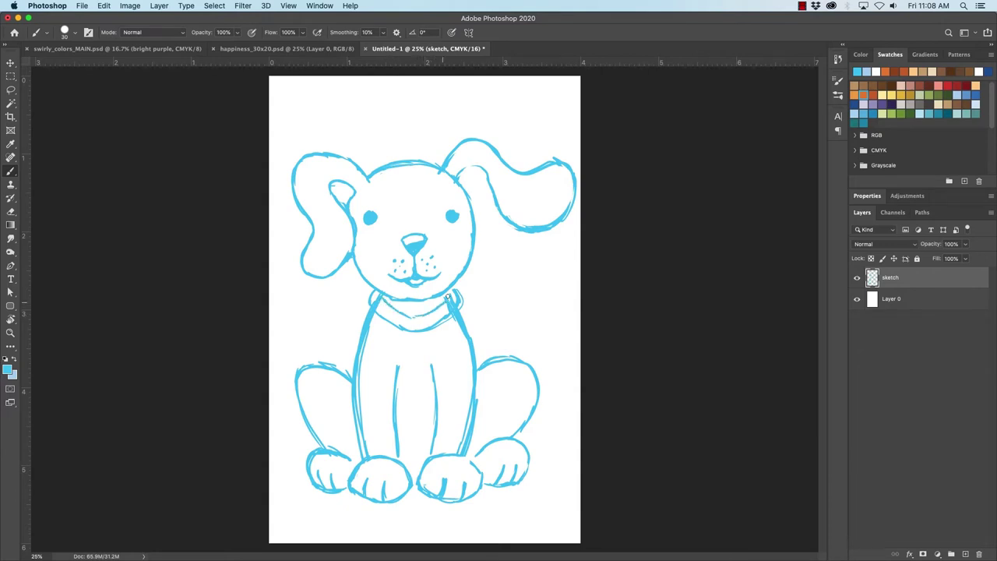
key("e")
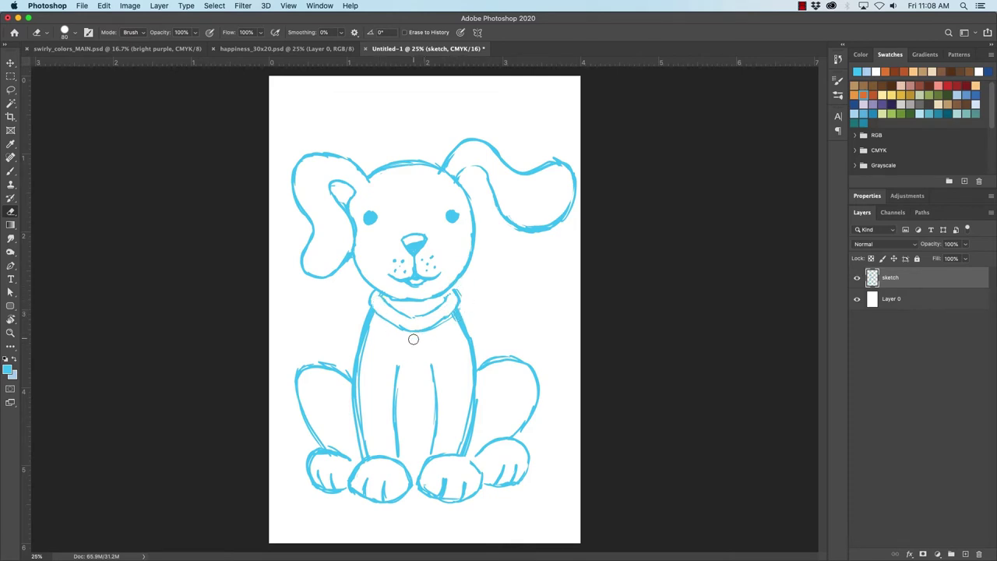
key("b")
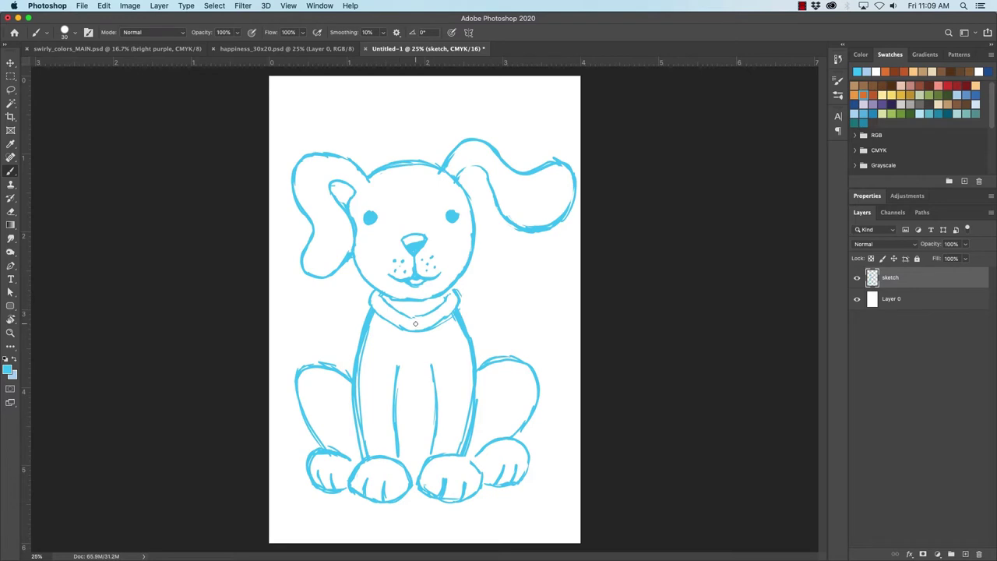
mouse_move(407, 337)
left_mouse_down()
mouse_move(418, 323)
mouse_move(418, 344)
mouse_move(420, 321)
left_mouse_up()
key("e")
key("b")
- Lasso the body below the head, scale it down proportionally from a reference point at the neck, and deselect it
key("l")
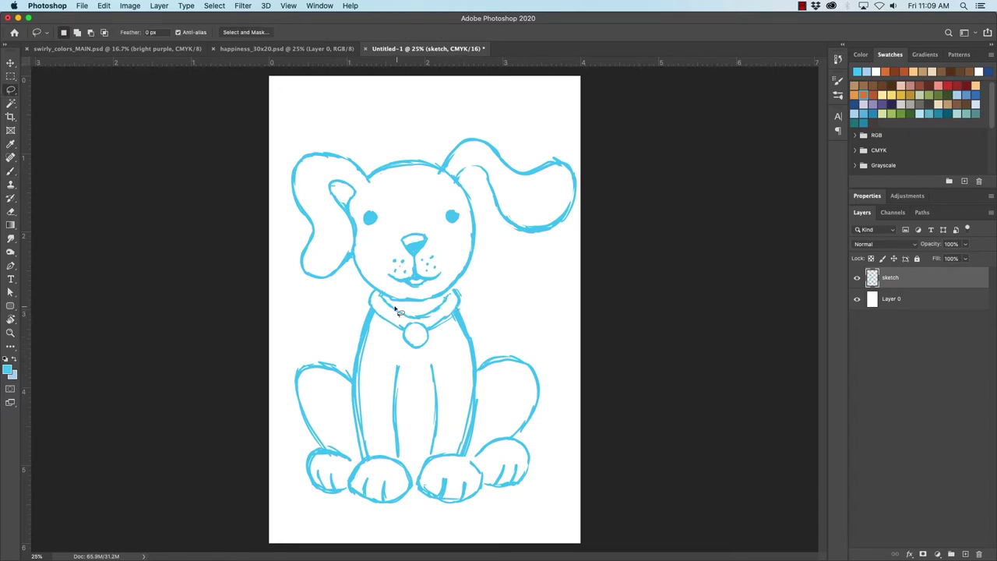
mouse_move(382, 297)
left_mouse_down()
mouse_move(289, 347)
mouse_move(278, 392)
mouse_move(284, 466)
mouse_move(323, 509)
mouse_move(494, 518)
mouse_move(574, 450)
mouse_move(558, 313)
mouse_move(472, 286)
mouse_move(384, 298)
left_mouse_up()
key("super+t")
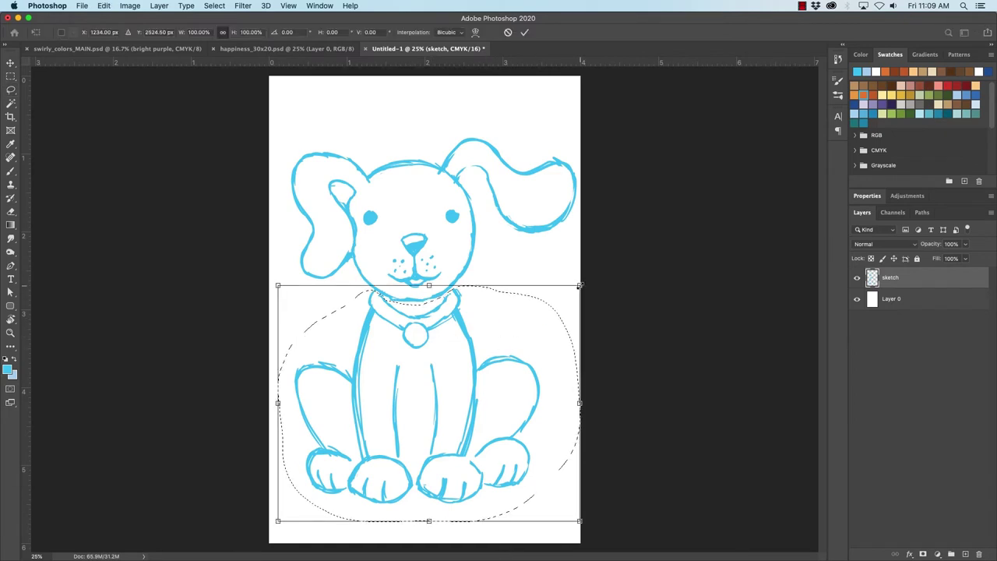
left_click_drag(580, 286, 571, 291)
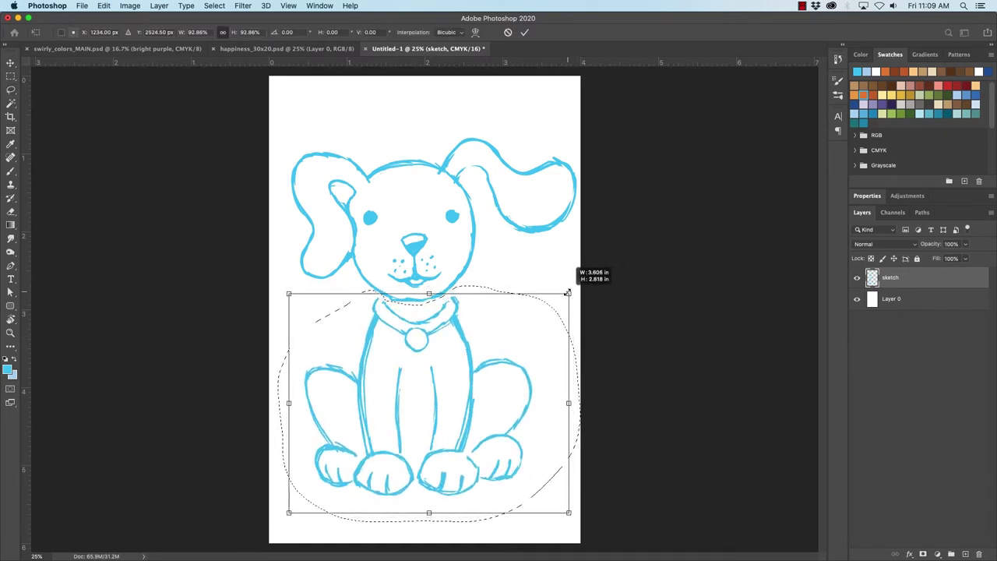
key("super+z")
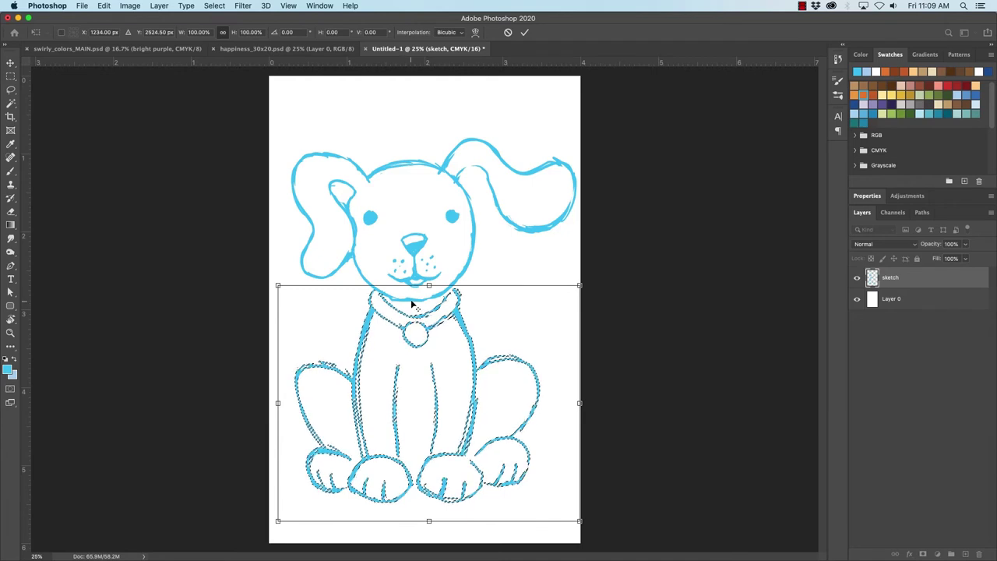
left_click_drag(412, 299, 417, 302)
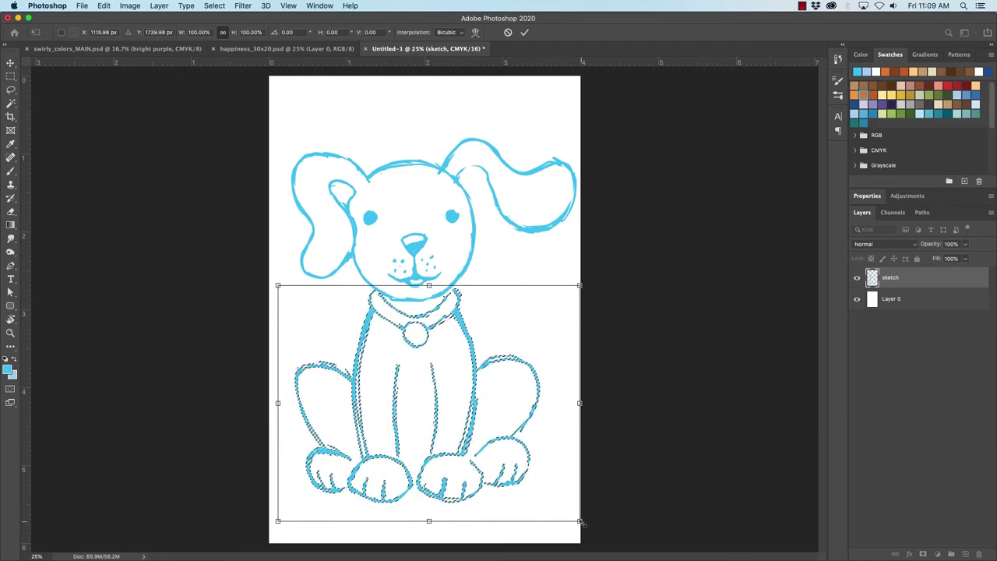
mouse_move(579, 520)
left_mouse_down()
mouse_move(519, 429)
mouse_move(537, 451)
mouse_move(525, 421)
mouse_move(510, 413)
mouse_move(527, 411)
mouse_move(555, 490)
left_mouse_up()
key("Return")
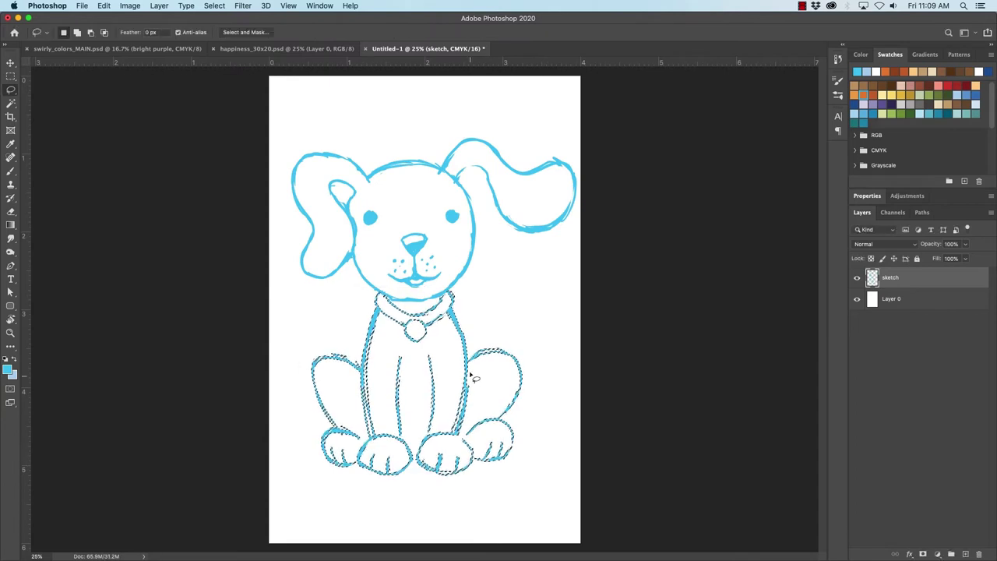
key("super+d")
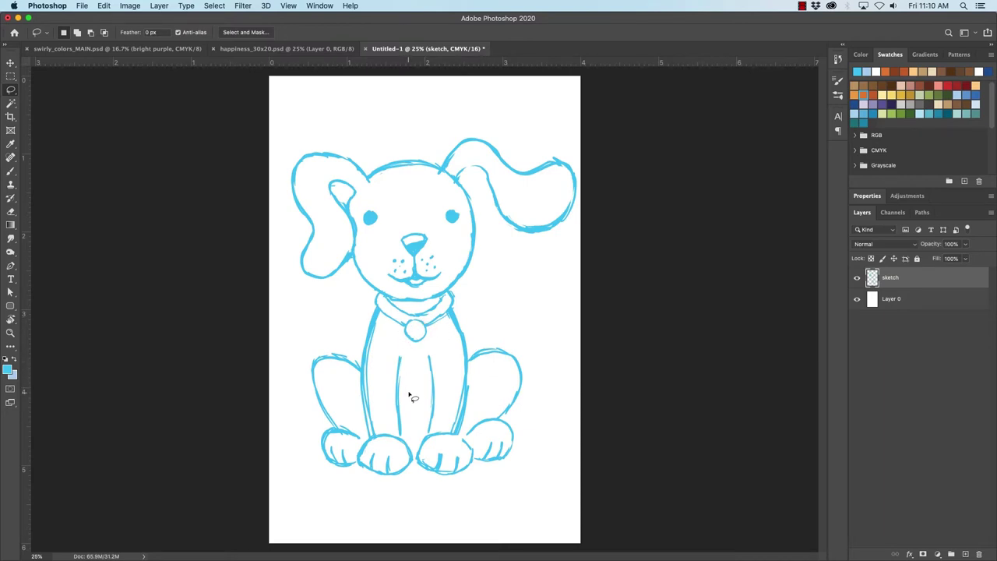
- Crop the canvas closer around the dog, trimming the empty space below, beside and above the drawing
key("c")
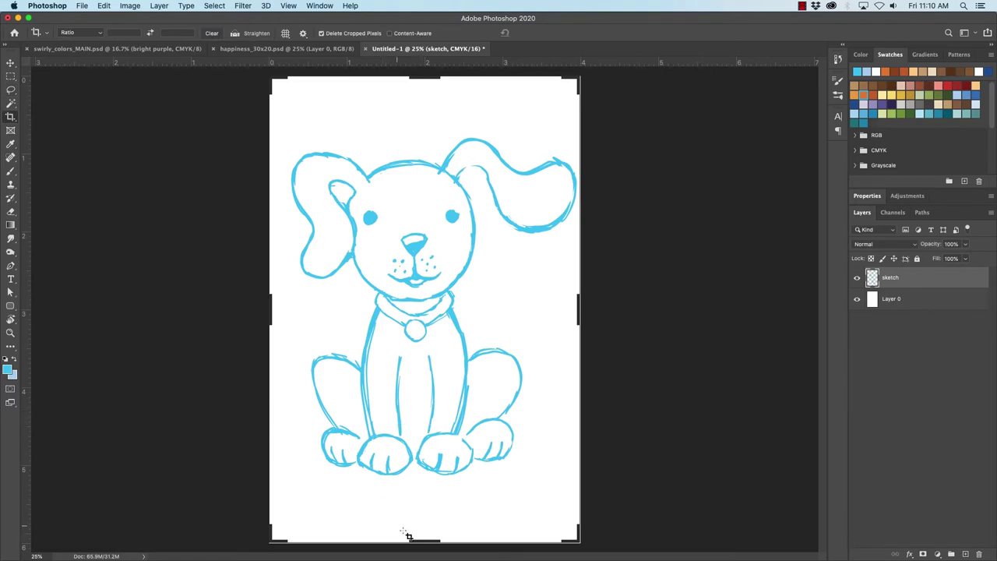
left_click_drag(422, 541, 431, 515)
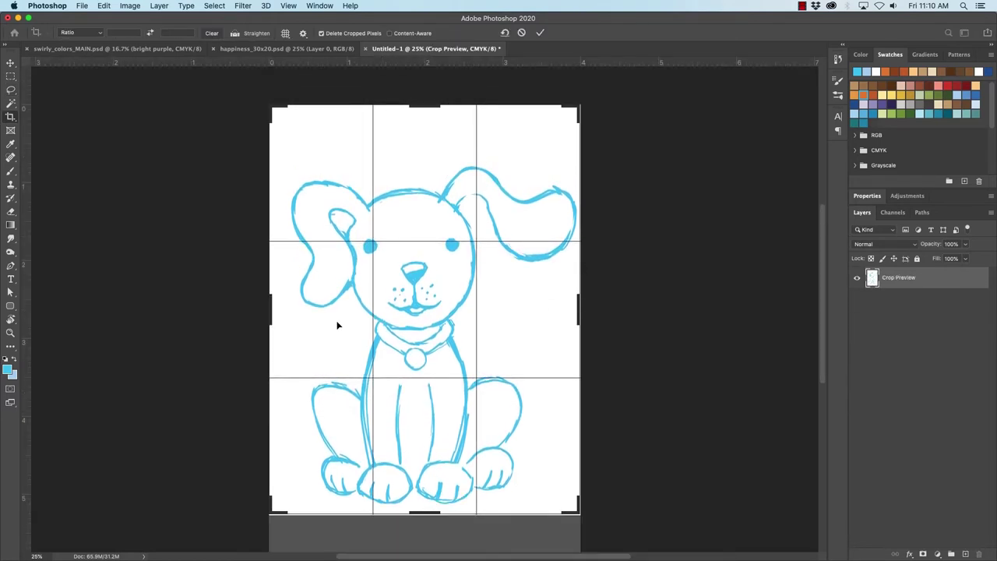
left_click_drag(271, 309, 281, 310)
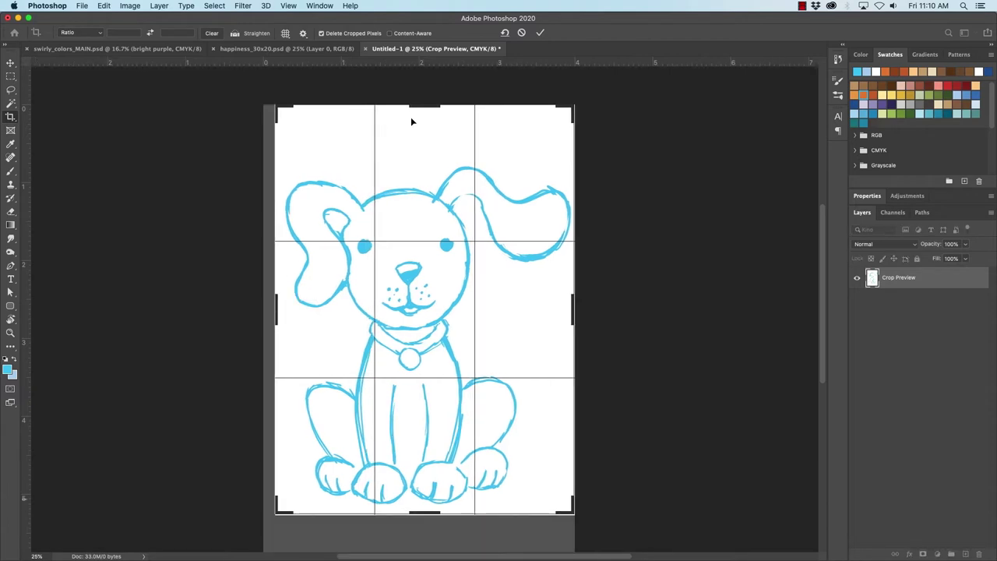
left_click_drag(421, 106, 421, 130)
key("Return")
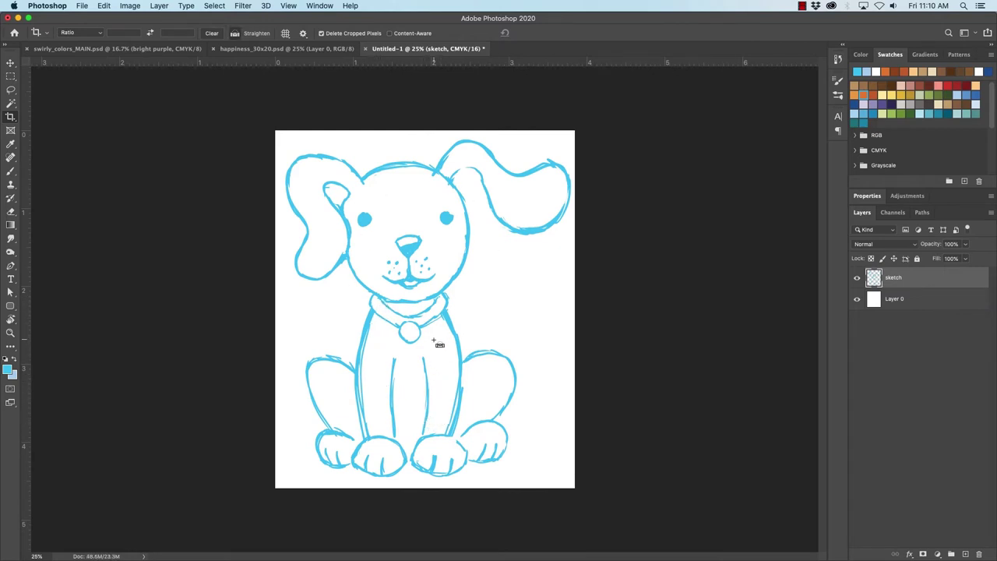
key("super+s")
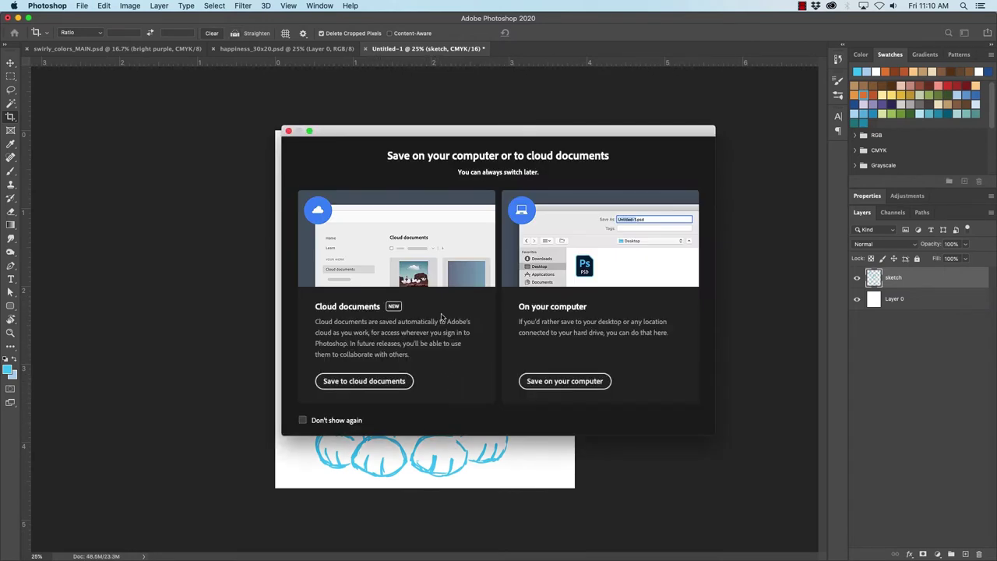
left_click(541, 383)
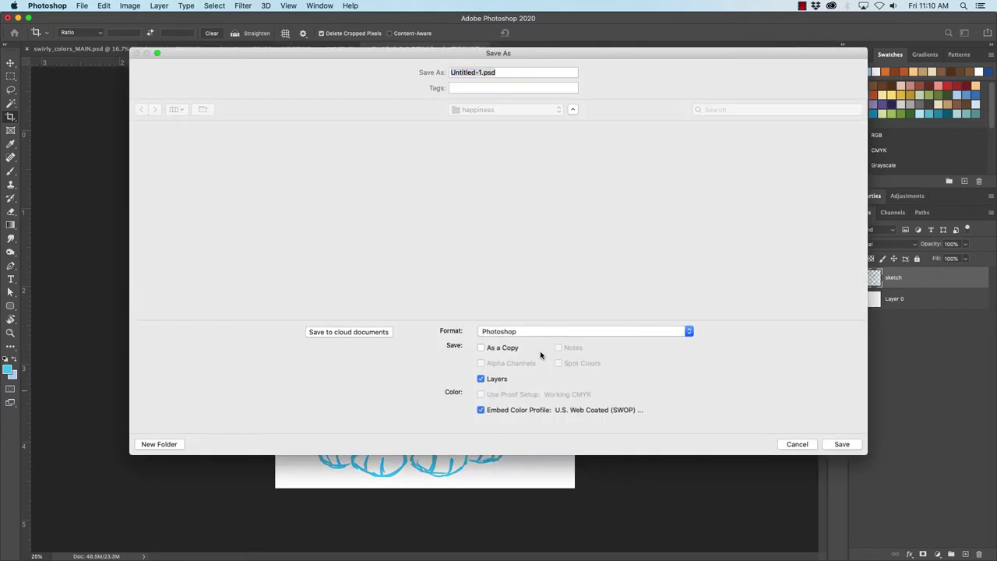
key("Return")
left_click(624, 262)
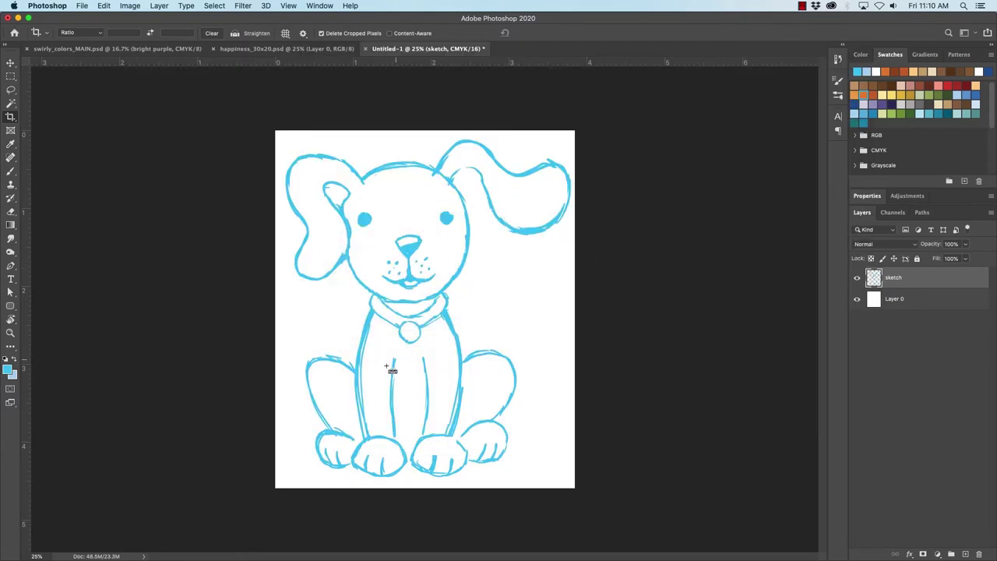
- Save the document to the computer's Desktop as puppy-sitting.psd in Photoshop format with Maximize Compatibility enabled
key("super+s")
left_click(558, 381)
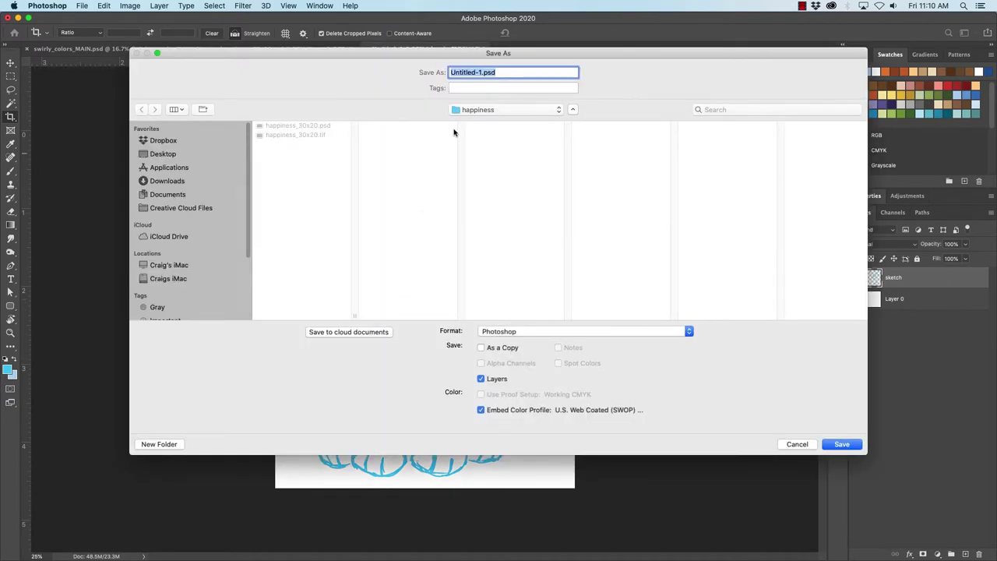
key("super+shift+d")
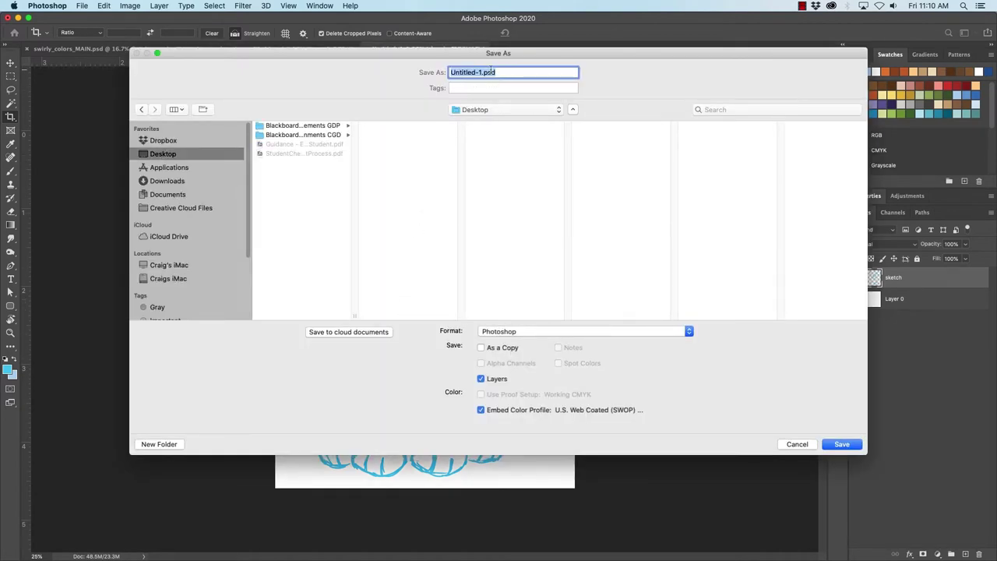
left_click(478, 72)
left_click_drag(482, 71, 441, 76)
type("puppy-sitting")
left_click(842, 445)
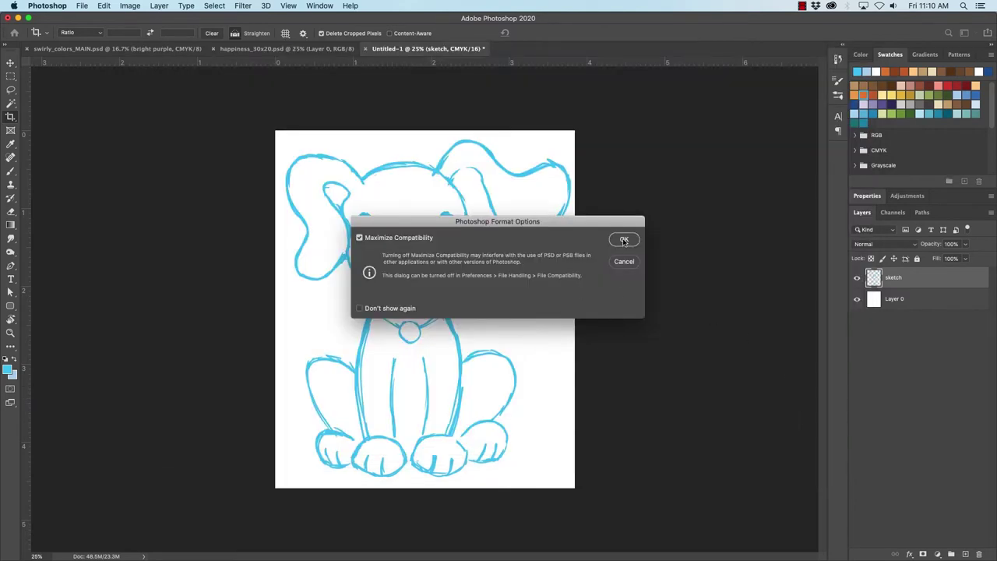
left_click(624, 240)
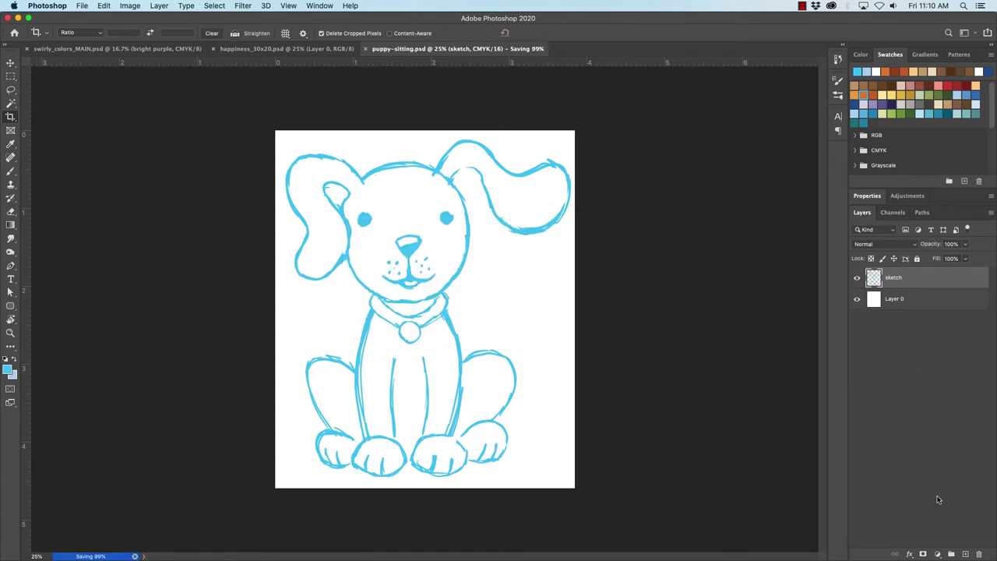
- Add a new layer above the sketch layer and name it outlines
left_click(966, 554)
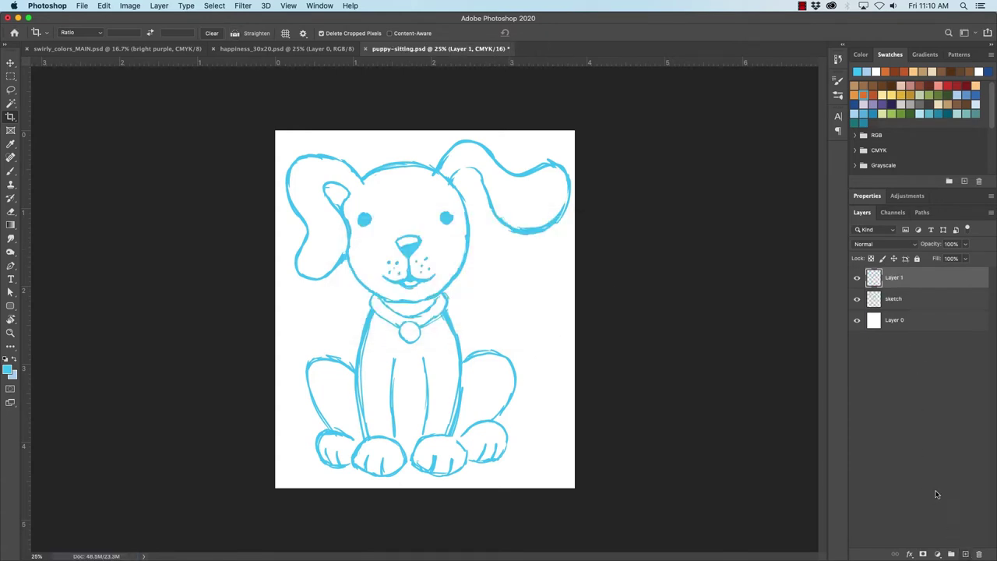
double_click(895, 279)
type("outlines")
key("Return")
left_click(9, 371)
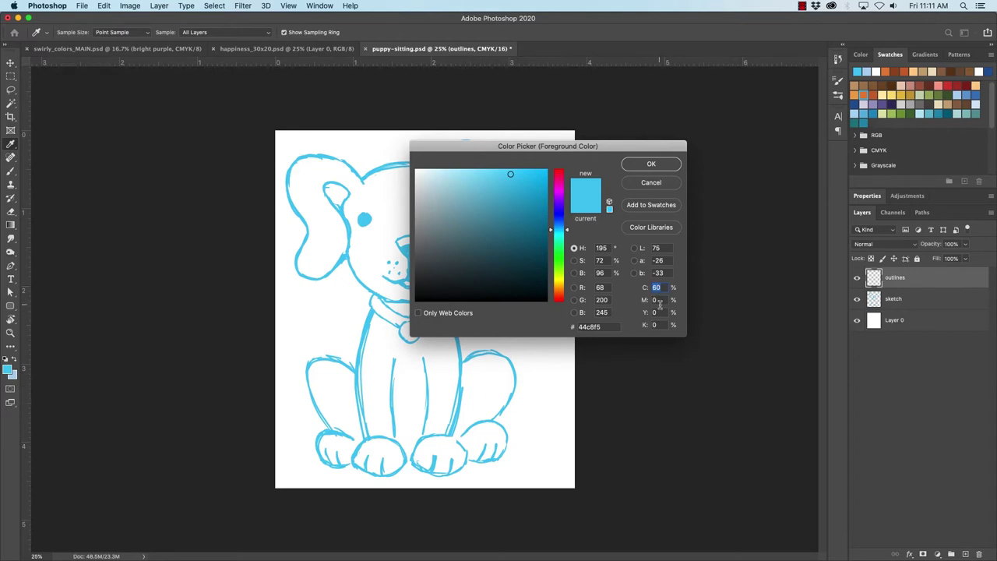
left_click(644, 182)
key("c")
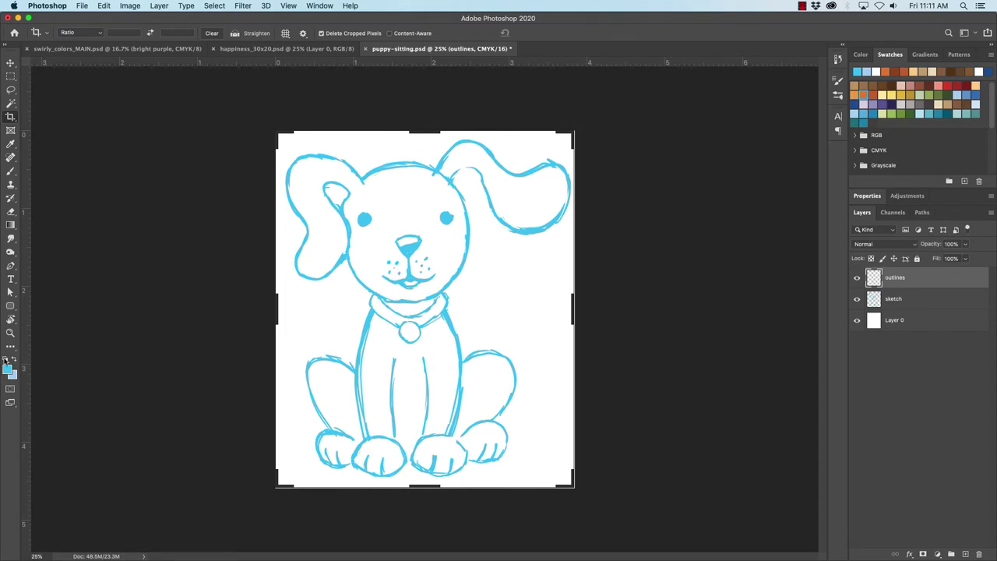
- Reset the colours to their defaults and set the foreground to pure black with C 0, M 0, Y 0 and K 100
left_click(6, 360)
left_click(9, 372)
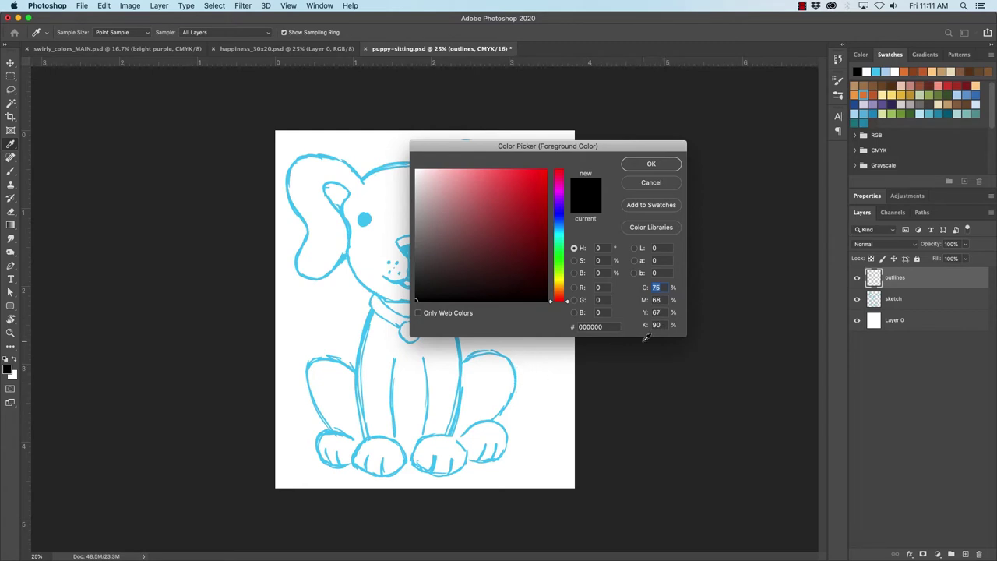
type("0")
key("Tab")
type("0")
key("Tab")
type("0")
key("Tab")
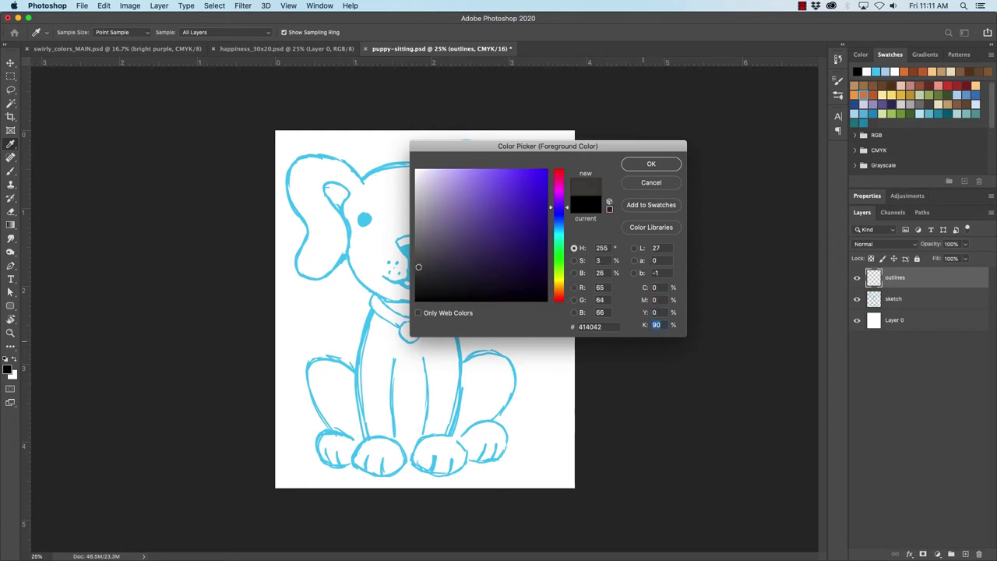
type("100")
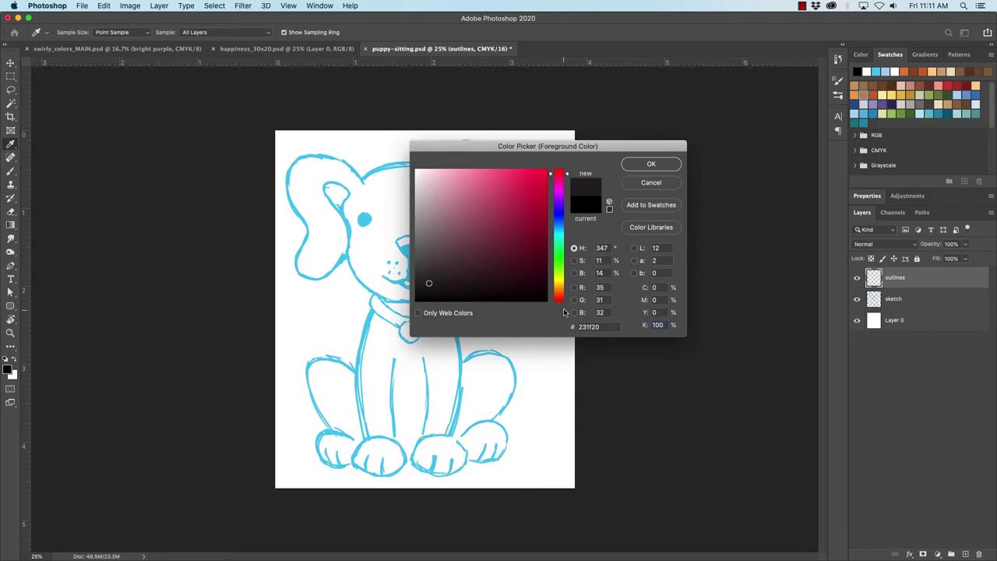
left_click(650, 166)
key("c")
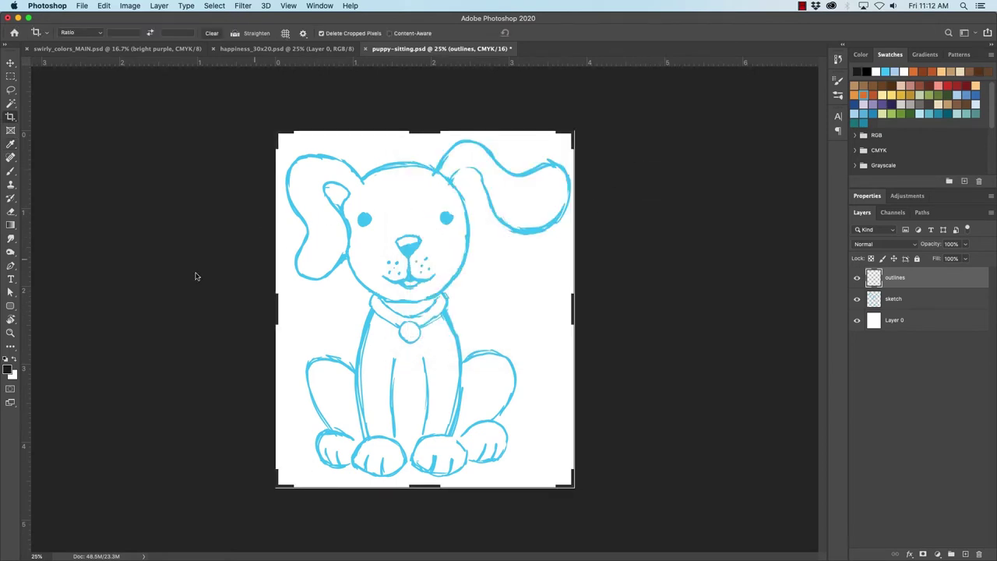
- Paint both of the dog's eyes solid black on the outlines layer with an enlarged brush
key("b")
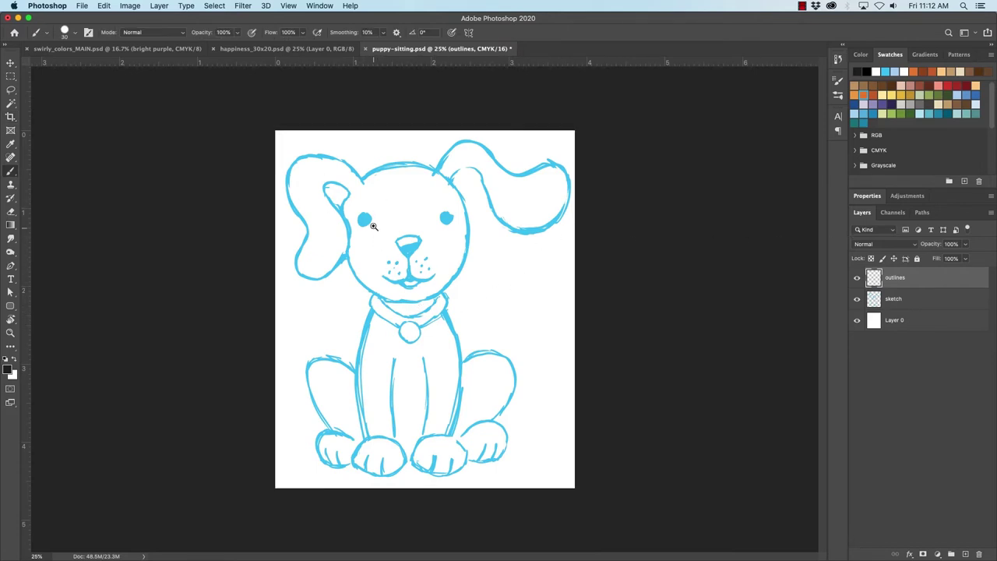
left_click_drag(373, 226, 424, 285)
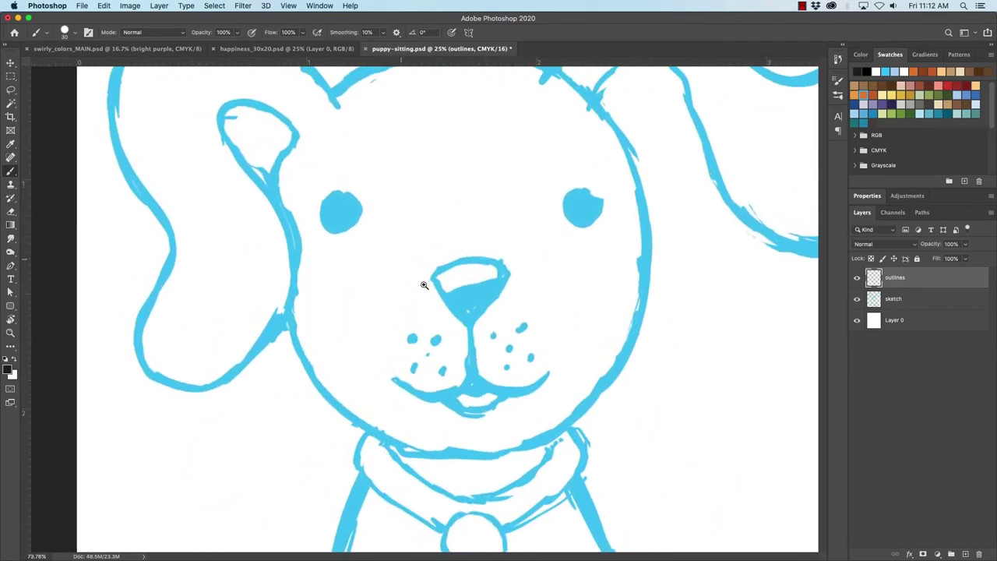
scroll(424, 285, "down", 3)
scroll(414, 214, "up", 3)
scroll(374, 281, "up", 2)
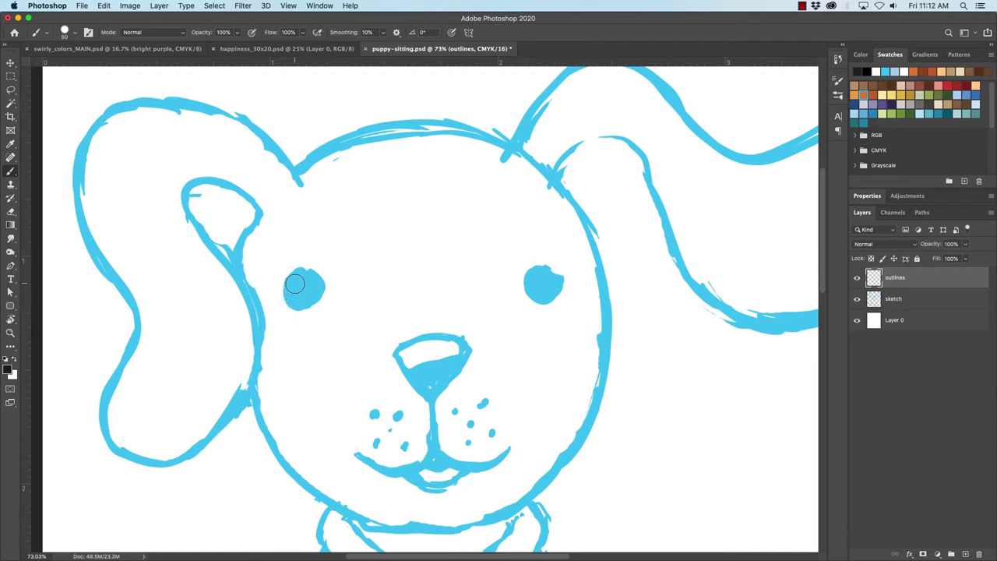
mouse_move(292, 279)
left_mouse_down()
mouse_move(321, 282)
mouse_move(290, 303)
mouse_move(301, 286)
left_mouse_up()
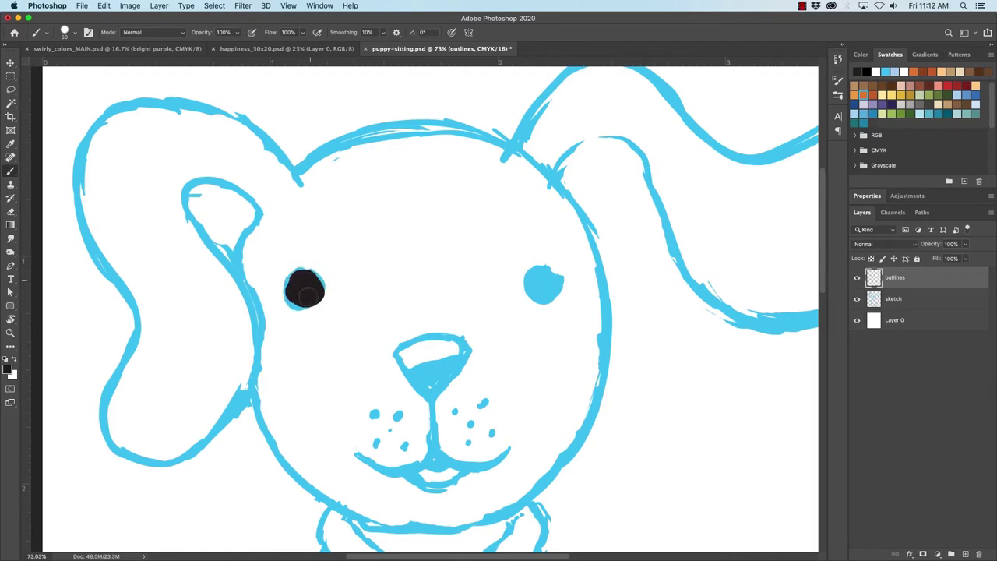
mouse_move(533, 284)
left_mouse_down()
mouse_move(552, 275)
mouse_move(533, 300)
mouse_move(543, 284)
left_mouse_up()
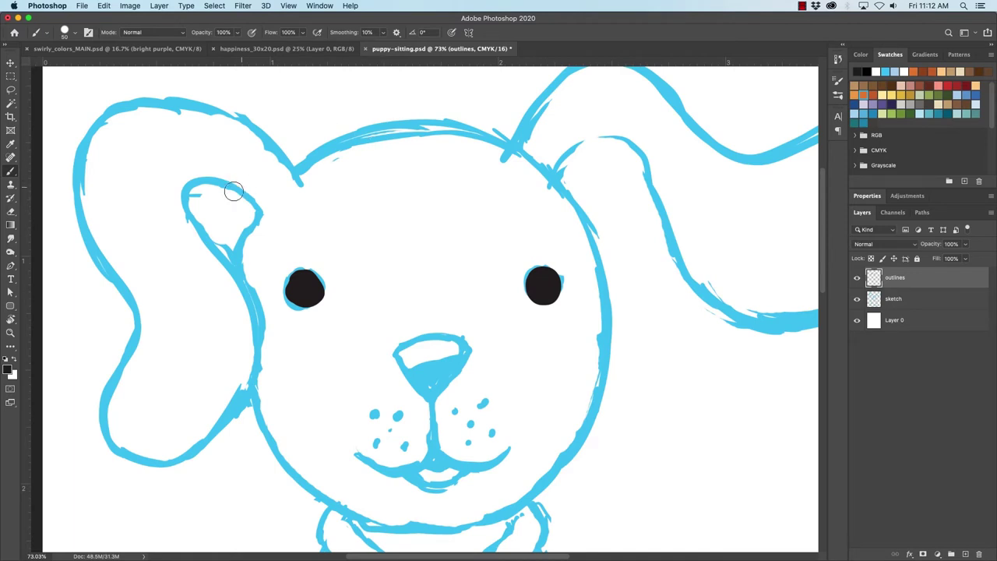
- Trace the whole outline of the dog's right ear in black over the sketch with strokes of varying thickness
mouse_move(175, 254)
left_mouse_down()
mouse_move(238, 282)
mouse_move(182, 323)
mouse_move(407, 211)
mouse_move(265, 287)
left_mouse_up()
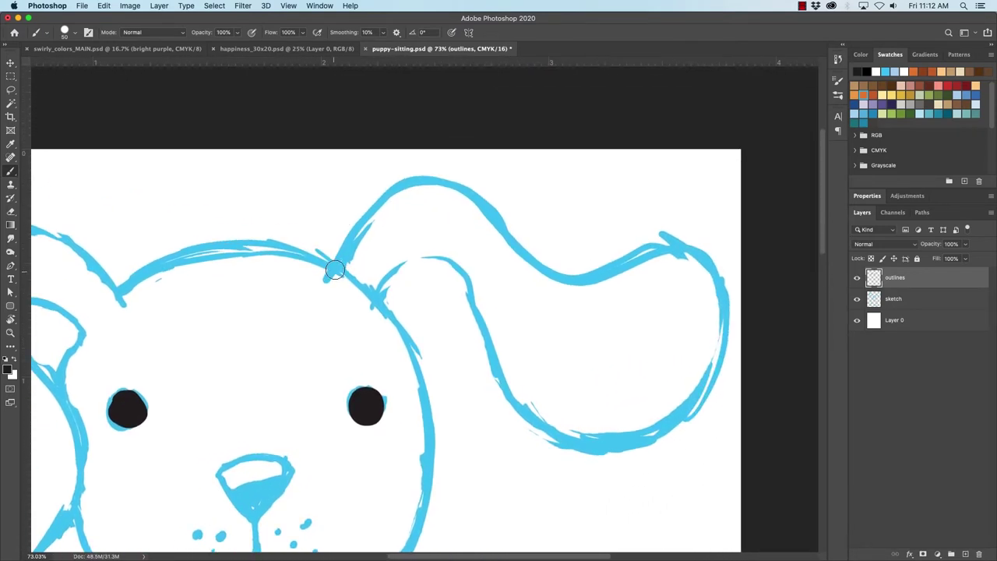
mouse_move(335, 271)
left_mouse_down()
mouse_move(379, 202)
mouse_move(429, 185)
mouse_move(474, 207)
mouse_move(518, 259)
mouse_move(557, 284)
mouse_move(586, 286)
mouse_move(655, 256)
mouse_move(695, 265)
mouse_move(707, 326)
mouse_move(681, 394)
mouse_move(656, 418)
mouse_move(569, 444)
mouse_move(515, 404)
mouse_move(450, 272)
mouse_move(418, 266)
mouse_move(379, 294)
left_mouse_up()
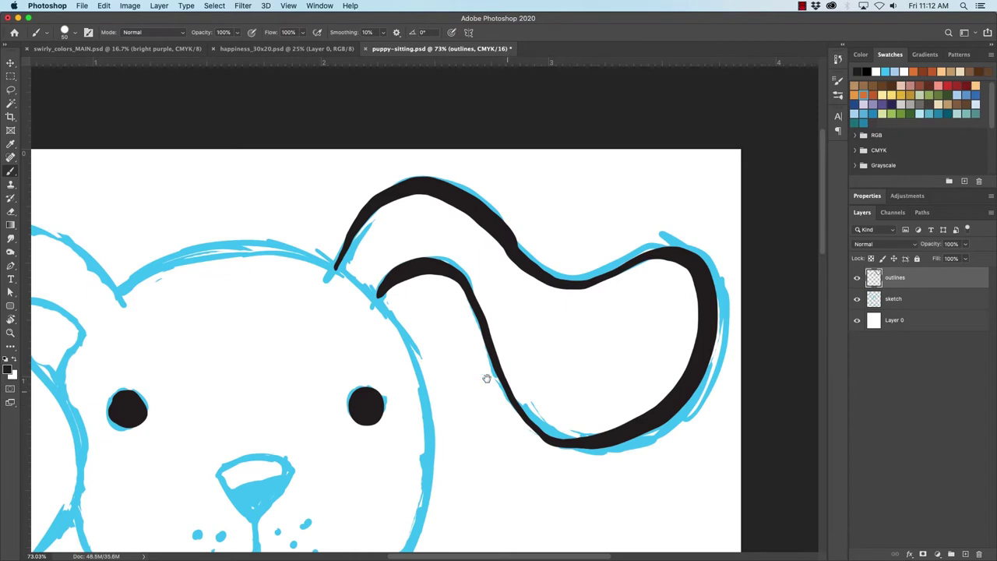
- Ink the top of the head in black between the two ears
mouse_move(306, 332)
left_mouse_down()
mouse_move(423, 319)
mouse_move(425, 328)
left_mouse_up()
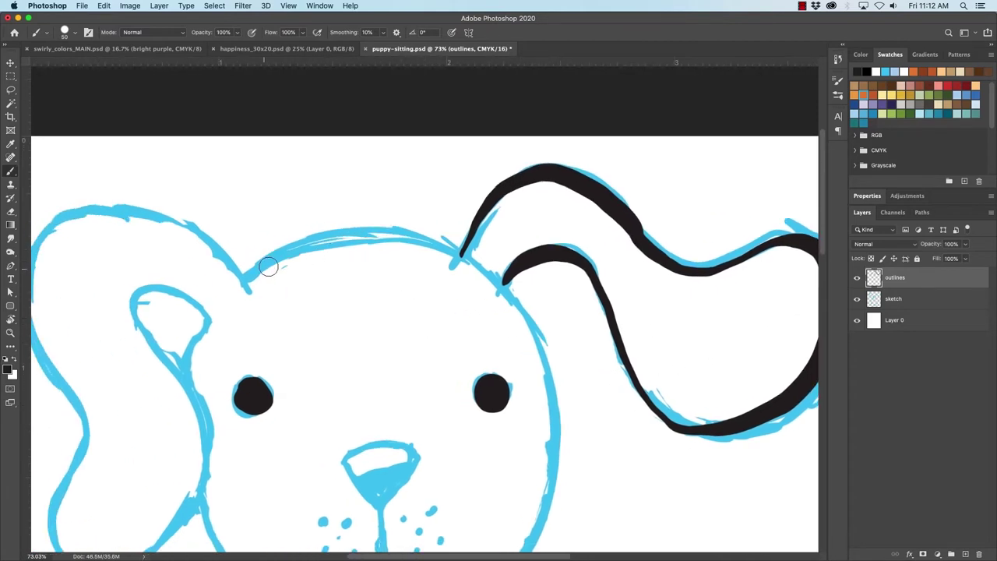
mouse_move(247, 273)
left_mouse_down()
mouse_move(279, 248)
mouse_move(352, 222)
mouse_move(412, 220)
mouse_move(423, 230)
left_mouse_up()
key("super+z")
mouse_move(247, 273)
left_mouse_down()
mouse_move(302, 241)
mouse_move(345, 233)
mouse_move(449, 248)
left_mouse_up()
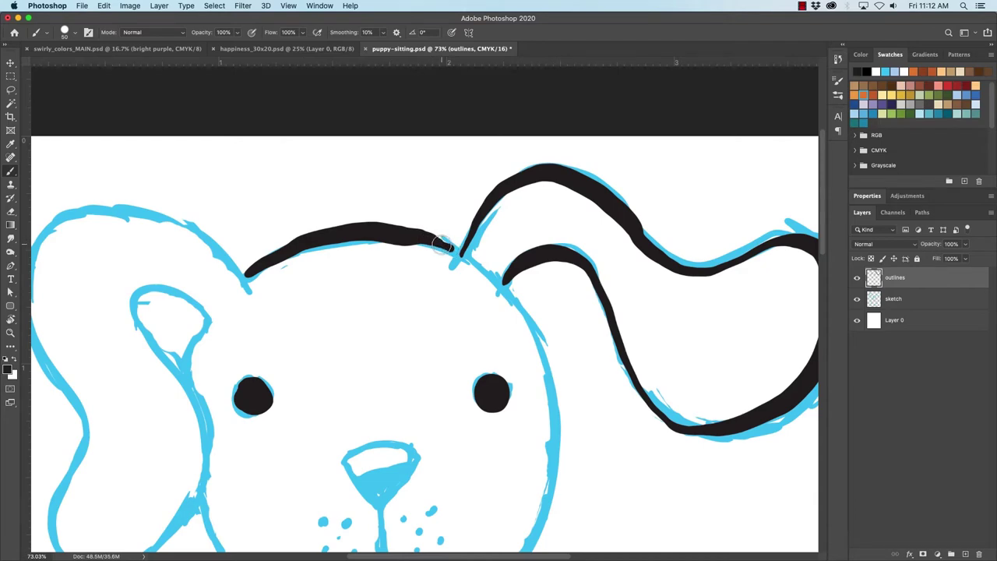
- Ink the right side of the head from the base of the right ear down along the cheek, following the sketch
scroll(258, 273, "down", 5)
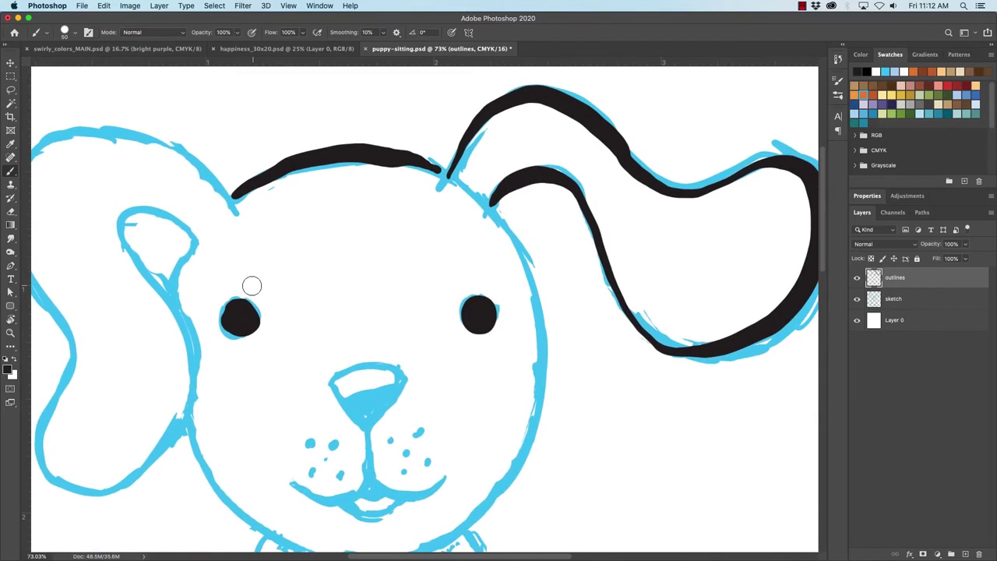
key("r")
mouse_move(252, 286)
left_mouse_down()
mouse_move(292, 386)
mouse_move(499, 387)
mouse_move(507, 369)
left_mouse_up()
key("b")
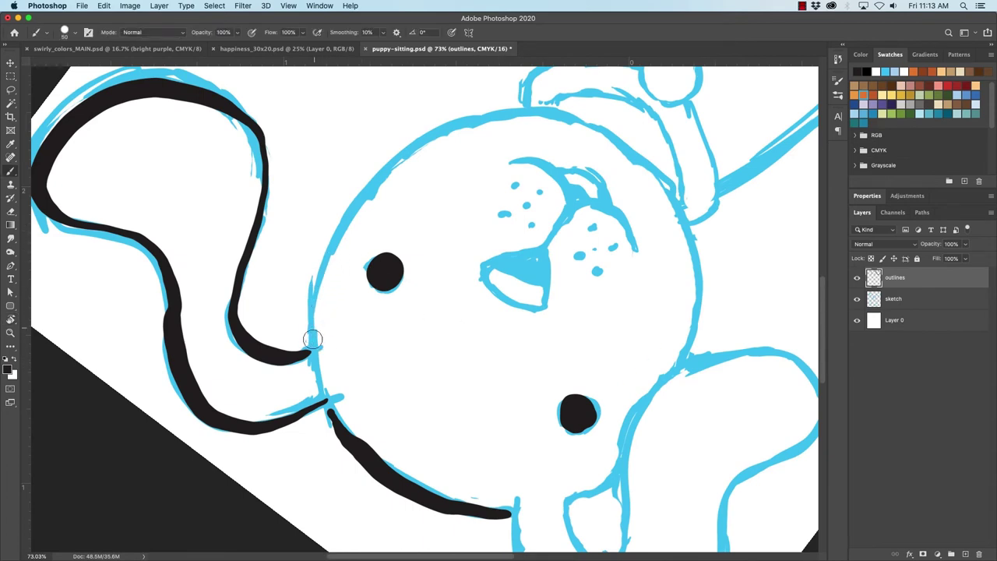
left_click_drag(316, 359, 315, 337)
key("super+z")
mouse_move(316, 352)
left_mouse_down()
mouse_move(329, 248)
mouse_move(361, 190)
mouse_move(398, 152)
mouse_move(481, 116)
left_mouse_up()
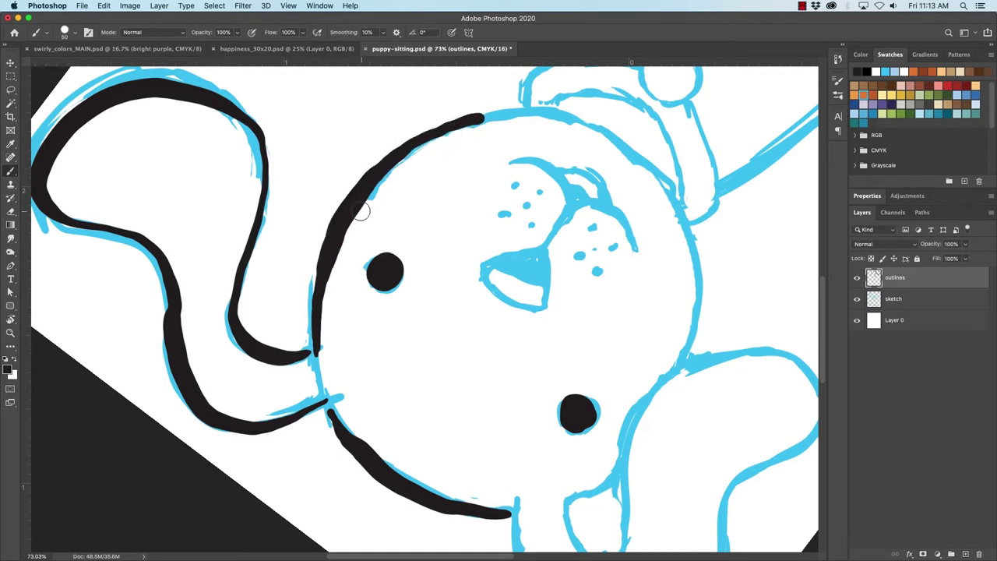
- Continue the black head outline from the right cheek around to the chin above the collar
key("r")
mouse_move(350, 218)
left_mouse_down()
mouse_move(352, 261)
mouse_move(467, 258)
mouse_move(468, 335)
mouse_move(369, 252)
mouse_move(327, 281)
left_mouse_up()
key("b")
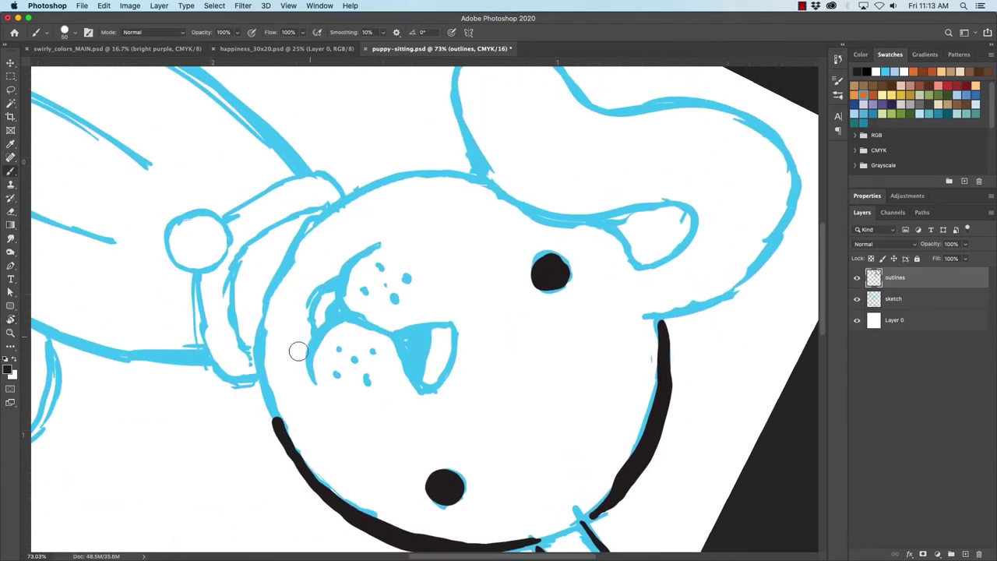
mouse_move(271, 418)
left_mouse_down()
mouse_move(256, 327)
mouse_move(265, 294)
mouse_move(341, 199)
mouse_move(428, 168)
mouse_move(414, 170)
mouse_move(427, 176)
left_mouse_up()
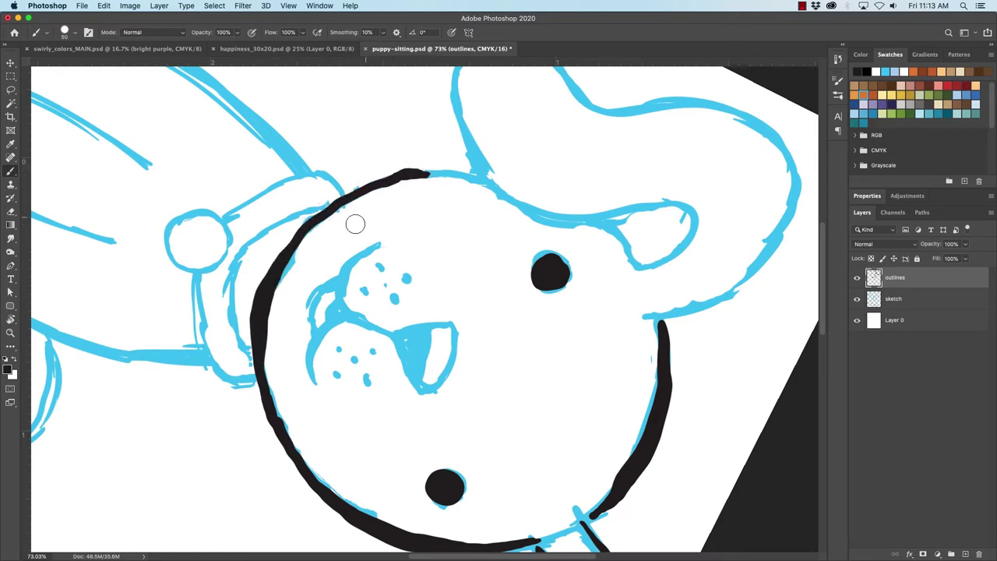
- Ink the short inner edge of the left ear's fold and extend the jaw line up to the left ear
key("r")
mouse_move(425, 304)
left_mouse_down()
mouse_move(445, 310)
mouse_move(424, 316)
mouse_move(437, 331)
mouse_move(419, 318)
left_mouse_up()
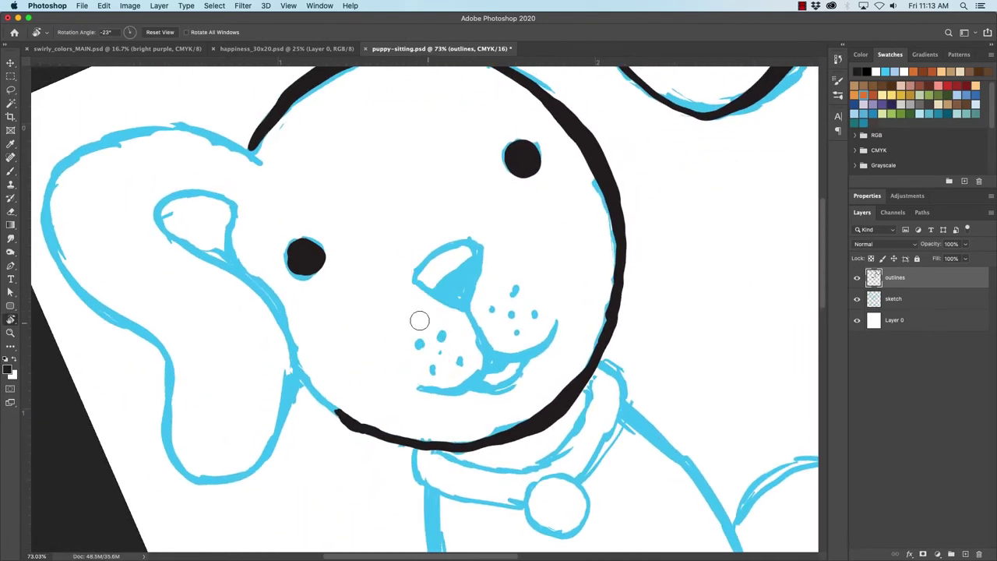
key("b")
left_click_drag(231, 211, 239, 273)
mouse_move(295, 377)
left_mouse_down()
mouse_move(323, 407)
mouse_move(362, 424)
left_mouse_up()
- Trace the left ear's whole outline and its inner fold in black with strokes of varying thickness
scroll(277, 291, "left", 5)
scroll(277, 291, "up", 1)
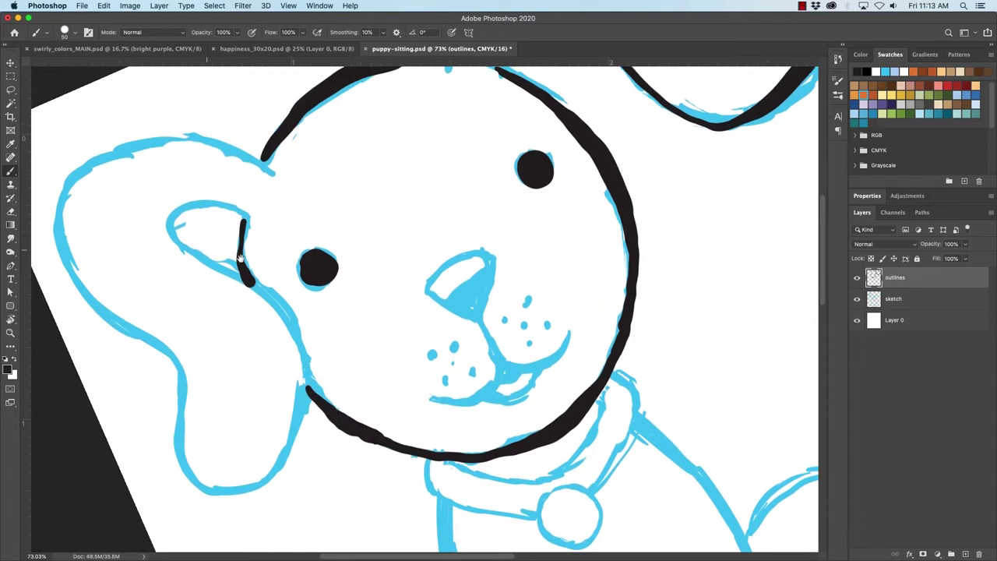
mouse_move(173, 296)
left_mouse_down()
mouse_move(149, 238)
mouse_move(159, 201)
mouse_move(196, 168)
mouse_move(276, 149)
mouse_move(347, 170)
mouse_move(367, 188)
left_mouse_up()
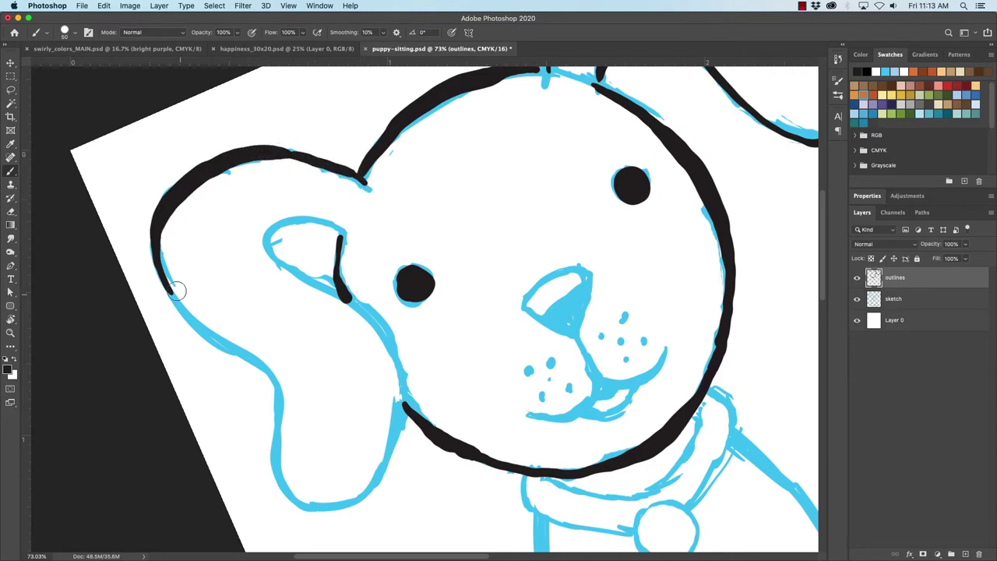
mouse_move(159, 275)
left_mouse_down()
mouse_move(195, 329)
mouse_move(267, 376)
mouse_move(278, 420)
mouse_move(269, 473)
mouse_move(303, 508)
mouse_move(328, 512)
mouse_move(379, 479)
mouse_move(404, 369)
mouse_move(379, 319)
mouse_move(281, 267)
mouse_move(270, 251)
mouse_move(277, 232)
mouse_move(321, 225)
mouse_move(343, 267)
left_mouse_up()
scroll(312, 273, "right", 5)
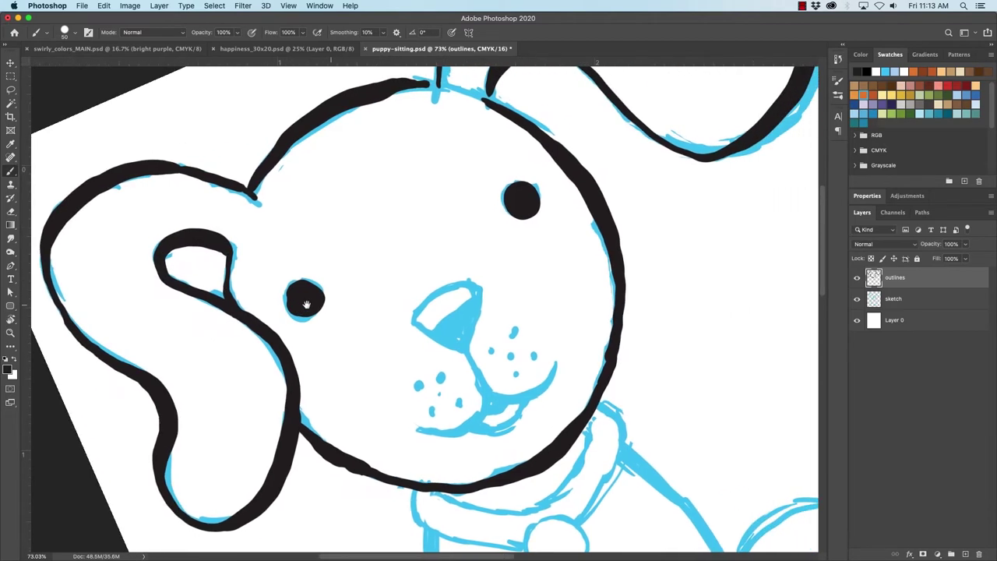
- Ink the nose with a solid black lower part, and draw the line below it and the smiling mouth with its lower lip
key("r")
left_click(159, 34)
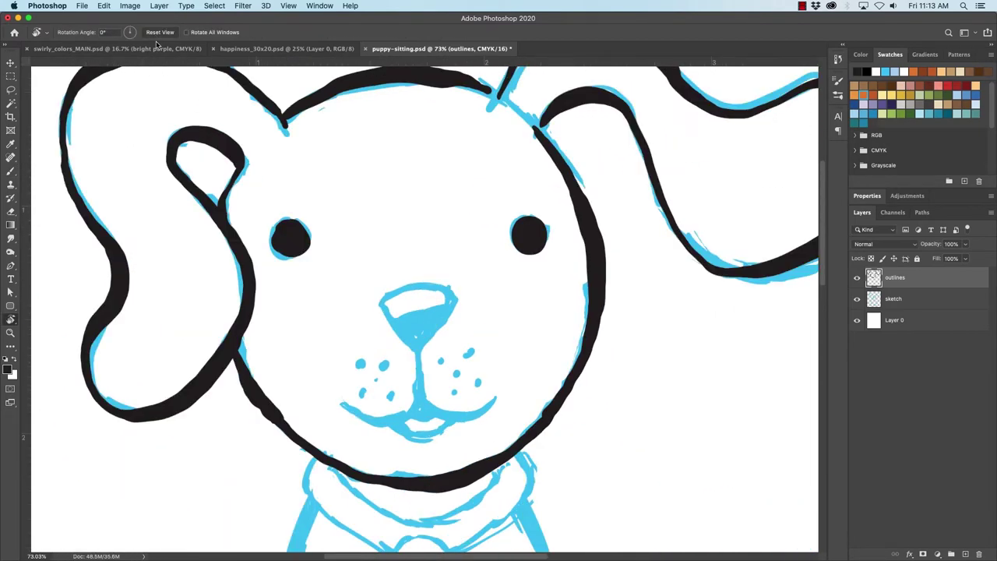
left_click_drag(414, 248, 394, 273)
scroll(394, 273, "right", 4)
scroll(393, 273, "down", 2)
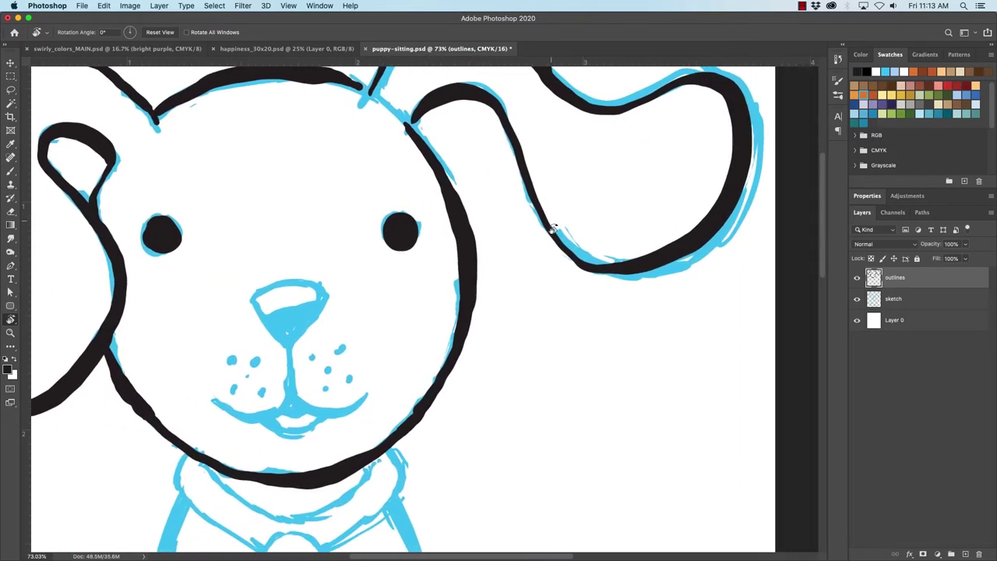
key("b")
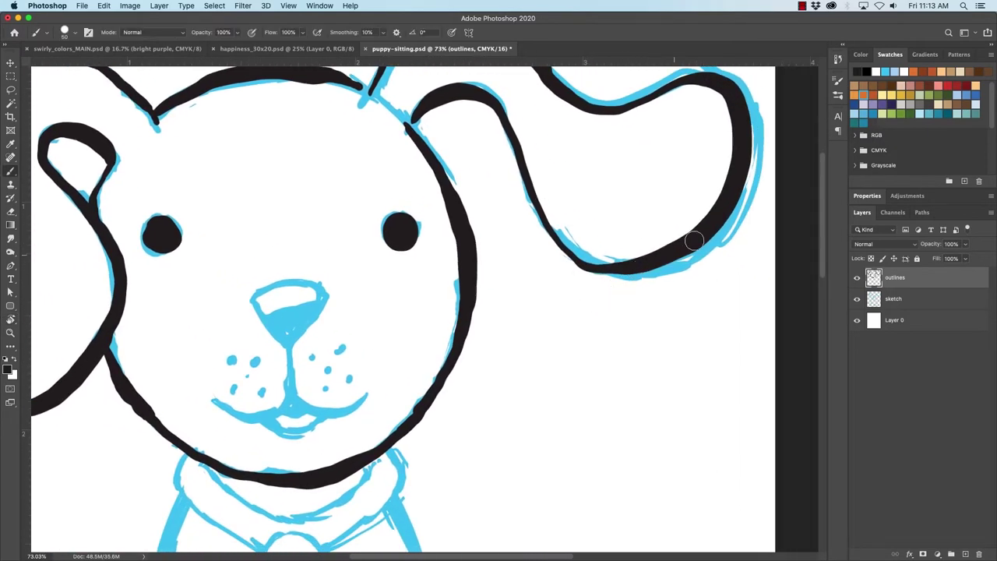
mouse_move(308, 301)
left_mouse_down()
mouse_move(359, 328)
mouse_move(432, 392)
mouse_move(389, 275)
mouse_move(374, 265)
mouse_move(354, 280)
mouse_move(311, 247)
mouse_move(347, 230)
mouse_move(382, 243)
mouse_move(311, 259)
mouse_move(352, 301)
mouse_move(390, 247)
left_mouse_up()
mouse_move(327, 263)
left_mouse_down()
mouse_move(379, 259)
mouse_move(347, 251)
mouse_move(320, 261)
mouse_move(356, 278)
mouse_move(350, 341)
left_mouse_up()
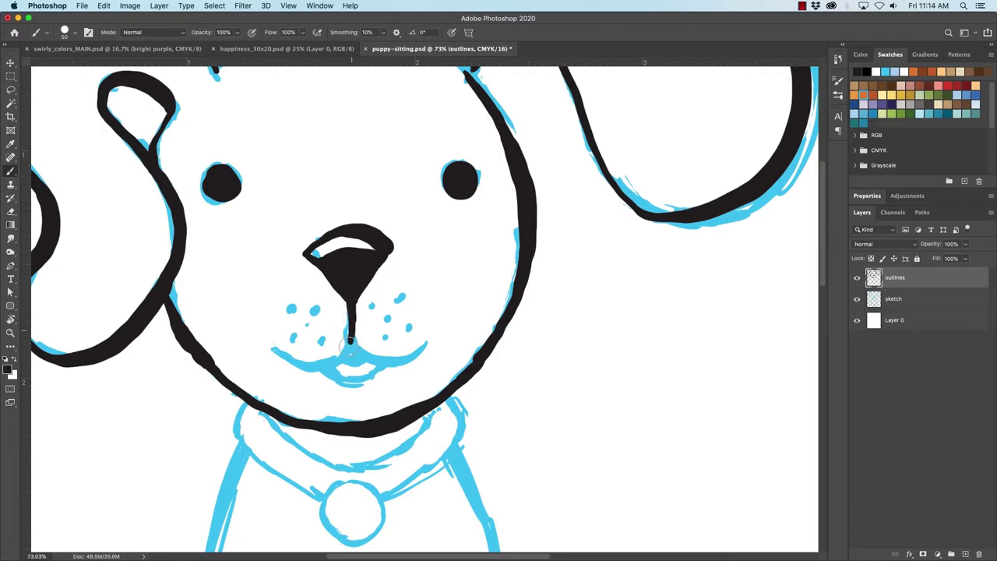
mouse_move(272, 353)
left_mouse_down()
mouse_move(309, 371)
mouse_move(348, 356)
left_mouse_up()
mouse_move(428, 341)
left_mouse_down()
mouse_move(390, 360)
mouse_move(359, 353)
mouse_move(342, 384)
mouse_move(371, 385)
mouse_move(382, 375)
mouse_move(359, 362)
left_mouse_up()
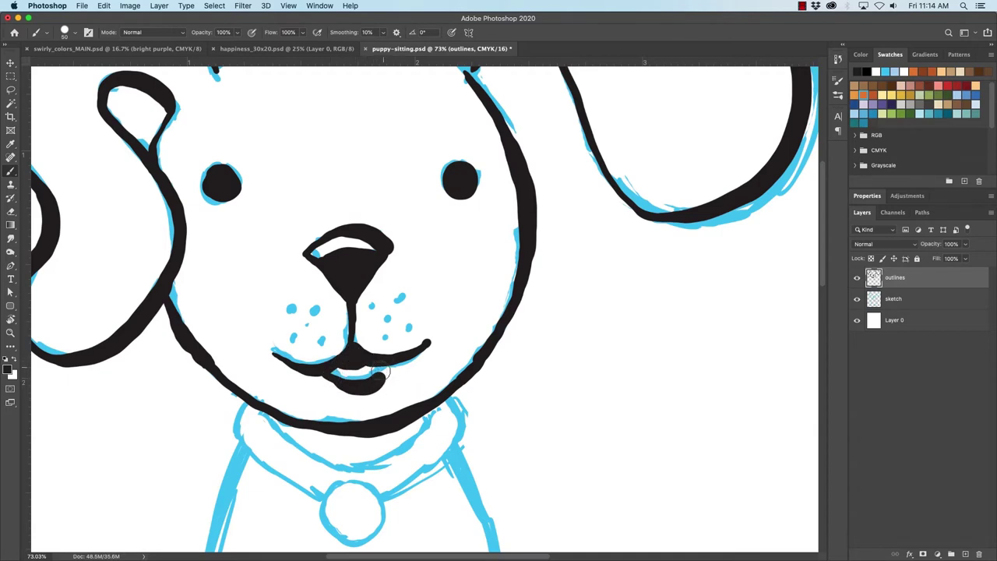
- Dot the black whisker spots on both sides of the muzzle over the sketched ones
left_click(324, 310)
left_click(307, 327)
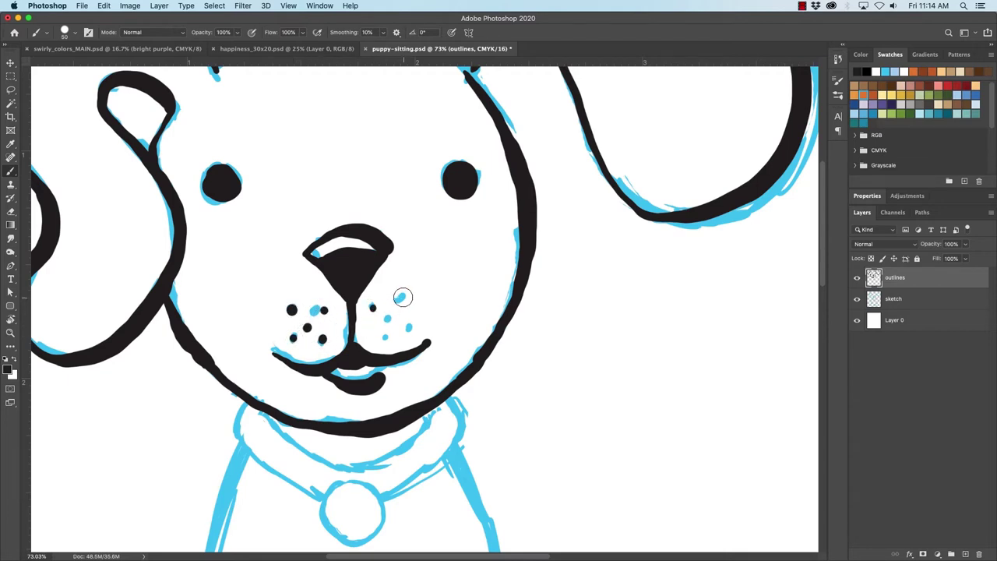
left_click(402, 298)
left_click(412, 328)
left_click(383, 335)
left_click(392, 319)
- Ink the collar under the chin, tracing its inner curve and both outer edges down to the round tag
left_click_drag(348, 392, 351, 270)
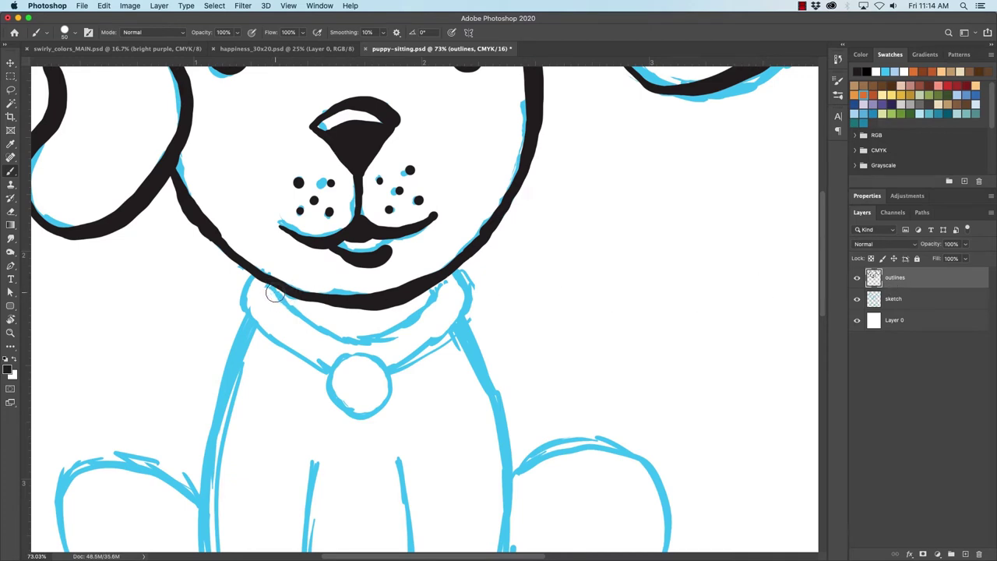
mouse_move(274, 293)
left_mouse_down()
mouse_move(301, 330)
mouse_move(353, 344)
mouse_move(392, 335)
mouse_move(442, 288)
left_mouse_up()
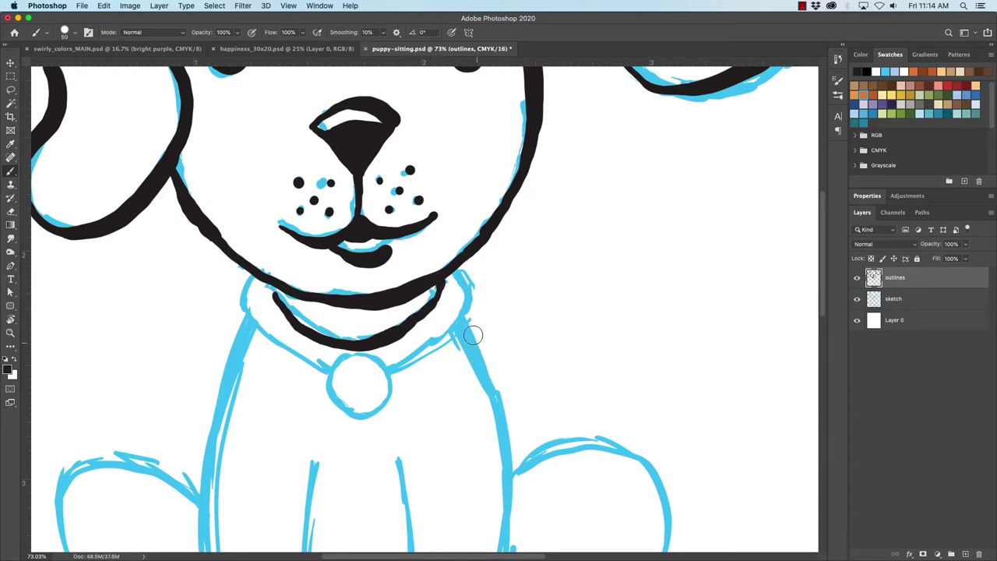
mouse_move(249, 280)
left_mouse_down()
mouse_move(236, 305)
mouse_move(257, 334)
mouse_move(290, 361)
mouse_move(330, 373)
left_mouse_up()
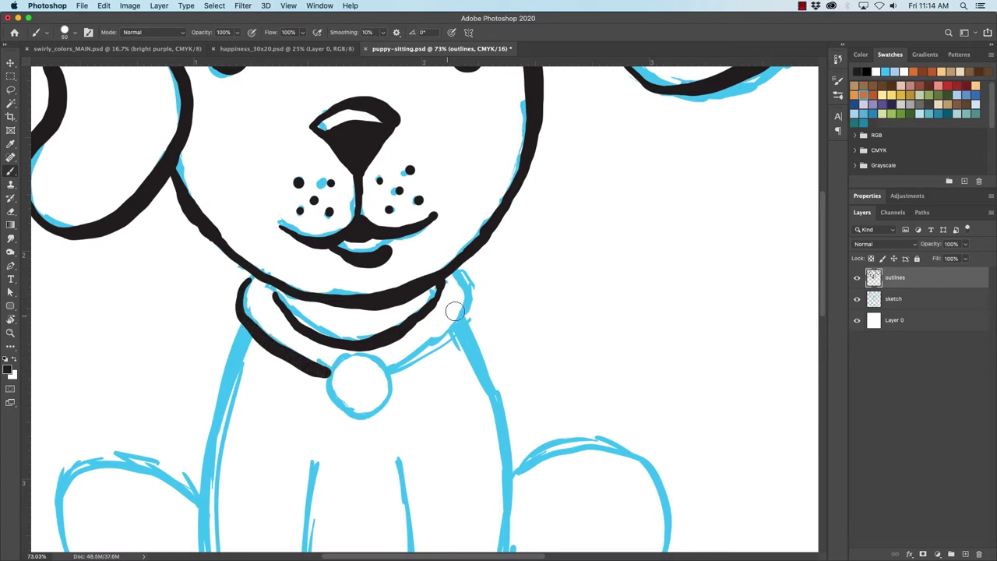
mouse_move(456, 274)
left_mouse_down()
mouse_move(471, 302)
mouse_move(457, 335)
mouse_move(389, 373)
left_mouse_up()
left_click(215, 5)
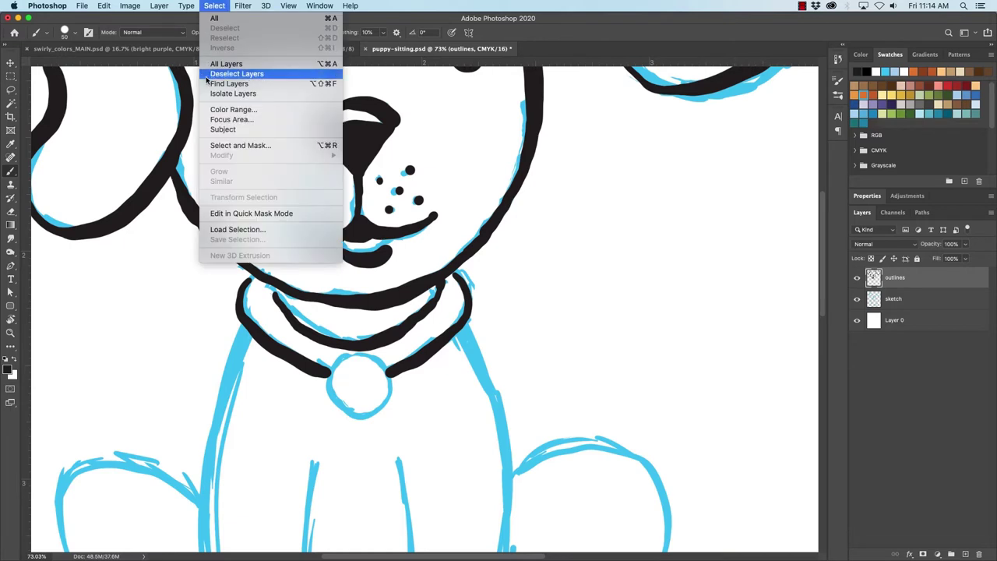
left_click(215, 5)
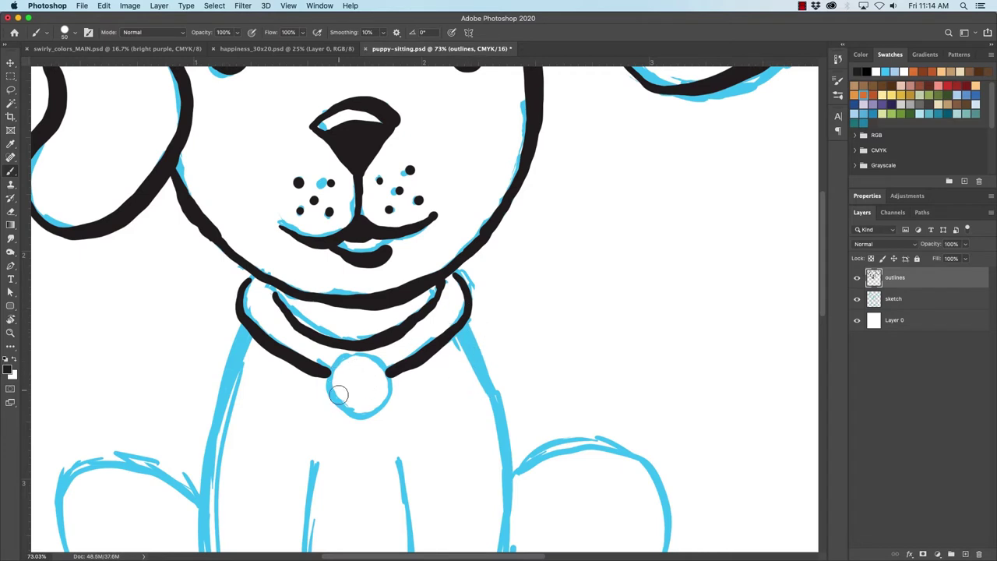
- Outline the round collar tag in black, thickening its lower edge
mouse_move(337, 366)
left_mouse_down()
mouse_move(329, 390)
mouse_move(344, 417)
mouse_move(373, 419)
mouse_move(387, 394)
left_mouse_up()
mouse_move(329, 374)
left_mouse_down()
mouse_move(353, 359)
mouse_move(335, 368)
mouse_move(356, 357)
mouse_move(381, 365)
mouse_move(394, 390)
mouse_move(383, 366)
mouse_move(393, 391)
mouse_move(382, 408)
mouse_move(394, 390)
mouse_move(384, 409)
mouse_move(392, 387)
mouse_move(379, 410)
left_mouse_up()
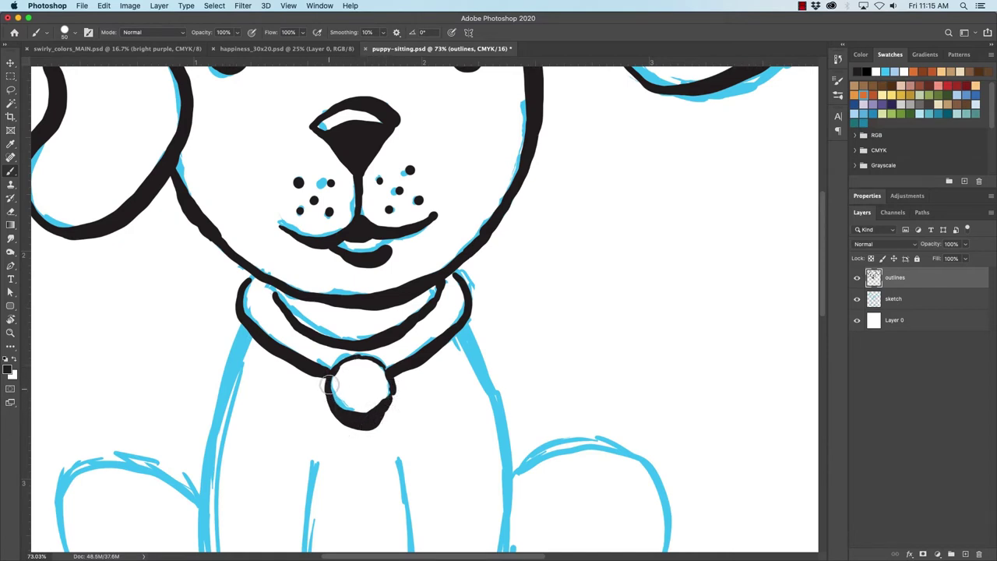
mouse_move(329, 382)
left_mouse_down()
mouse_move(338, 364)
mouse_move(374, 361)
mouse_move(395, 394)
left_mouse_up()
mouse_move(391, 398)
left_mouse_down()
mouse_move(352, 426)
mouse_move(361, 390)
left_mouse_up()
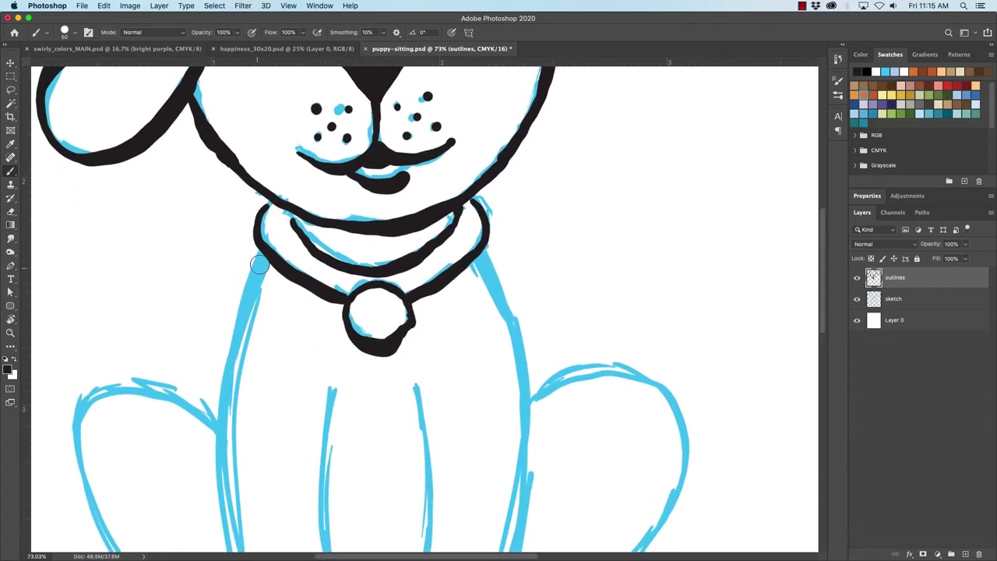
- Ink the body's left contour from the collar to the front paw and the two inner lines of the front legs
mouse_move(262, 263)
left_mouse_down()
mouse_move(231, 354)
mouse_move(226, 508)
left_mouse_up()
left_click_drag(254, 423, 281, 215)
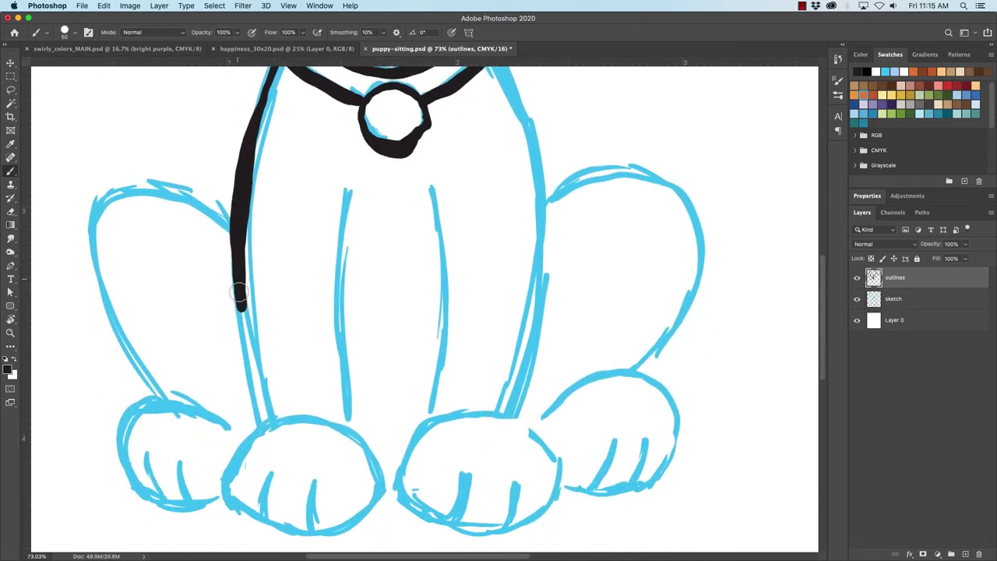
left_click_drag(239, 295, 265, 427)
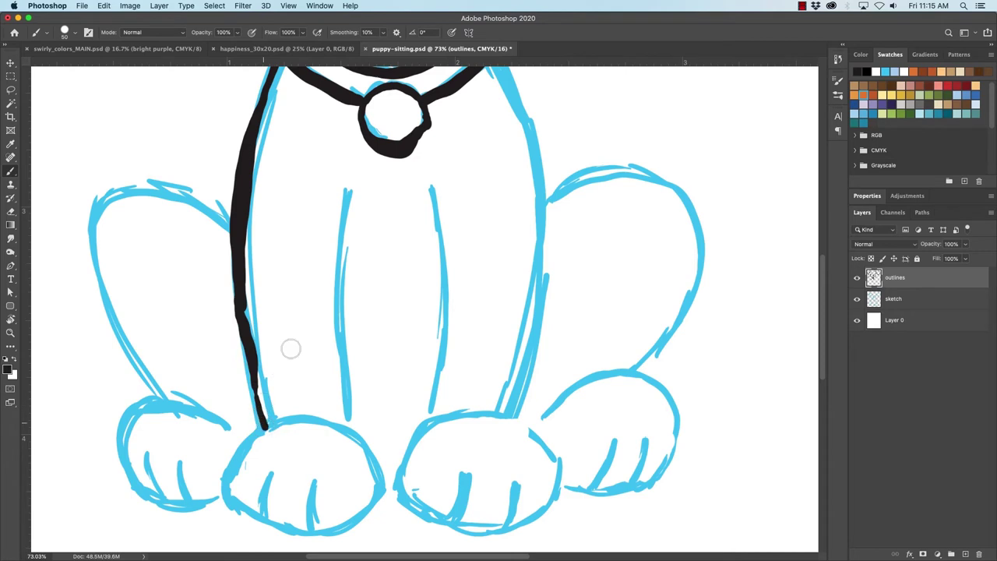
mouse_move(350, 197)
left_mouse_down()
mouse_move(340, 396)
mouse_move(348, 427)
left_mouse_up()
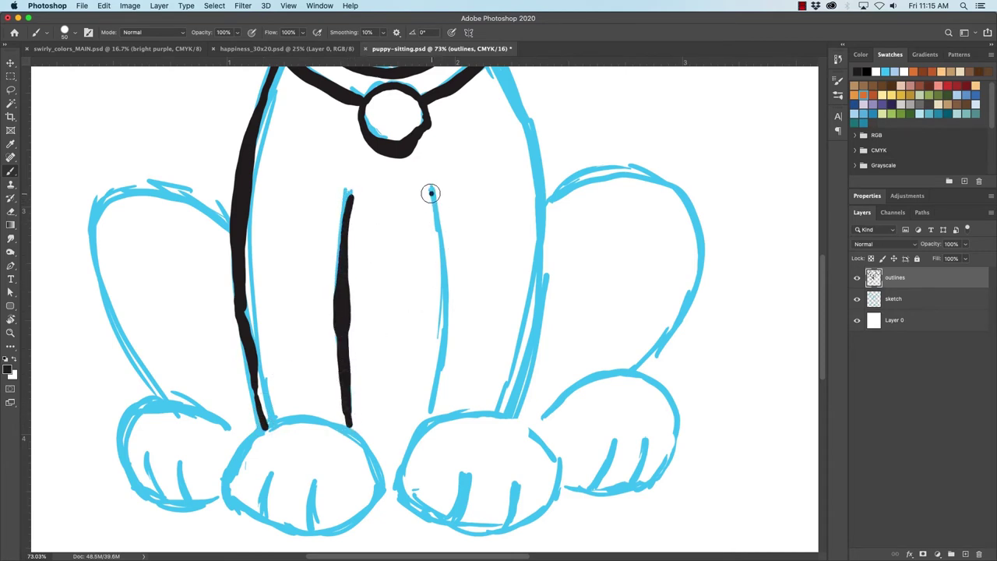
mouse_move(431, 194)
left_mouse_down()
mouse_move(447, 291)
mouse_move(440, 381)
left_mouse_up()
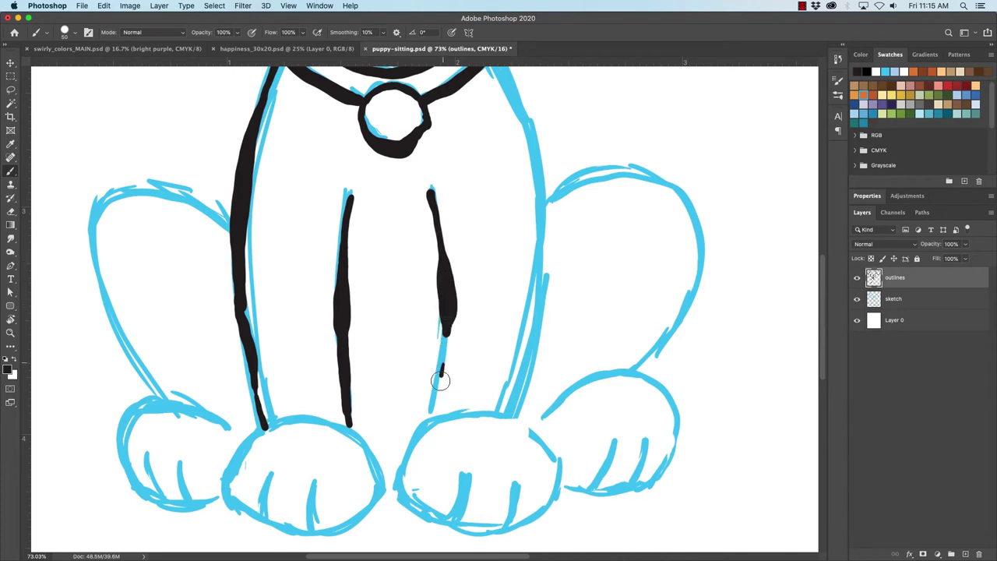
left_click_drag(445, 332, 433, 406)
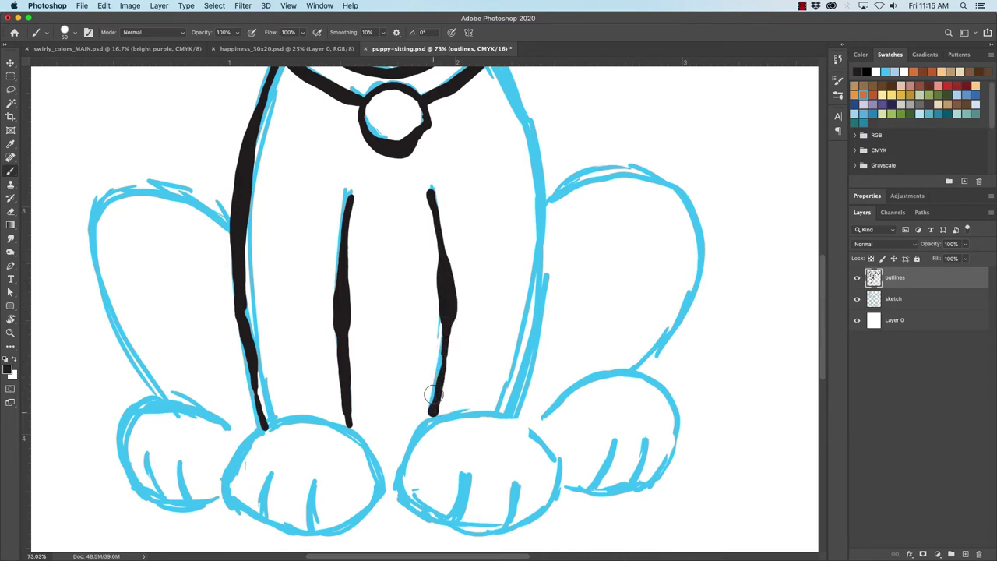
- Ink the body's right contour from the collar down to the right front paw
left_click_drag(522, 226, 452, 296)
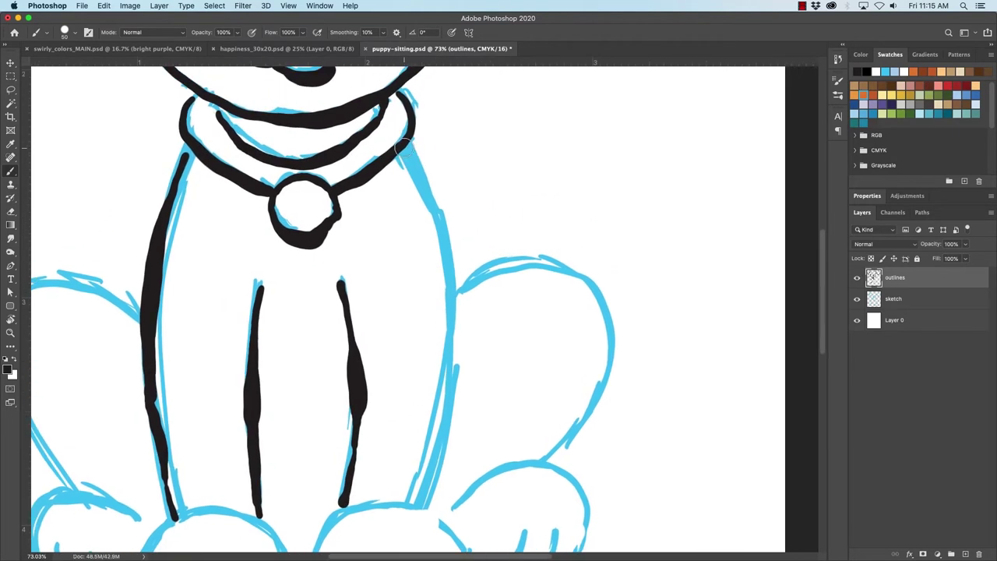
mouse_move(404, 145)
left_mouse_down()
mouse_move(441, 234)
mouse_move(450, 310)
left_mouse_up()
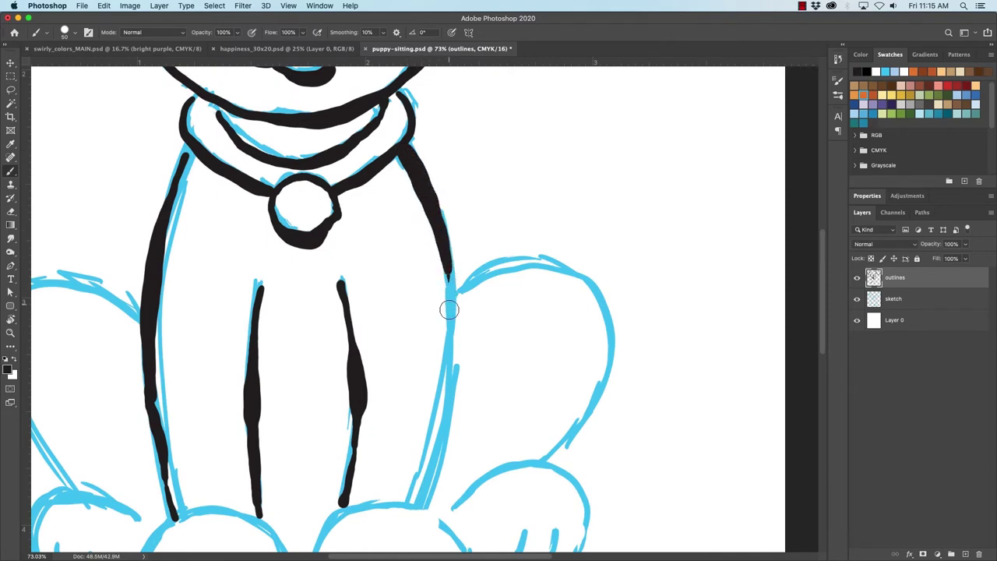
mouse_move(449, 269)
left_mouse_down()
mouse_move(444, 411)
mouse_move(418, 511)
left_mouse_up()
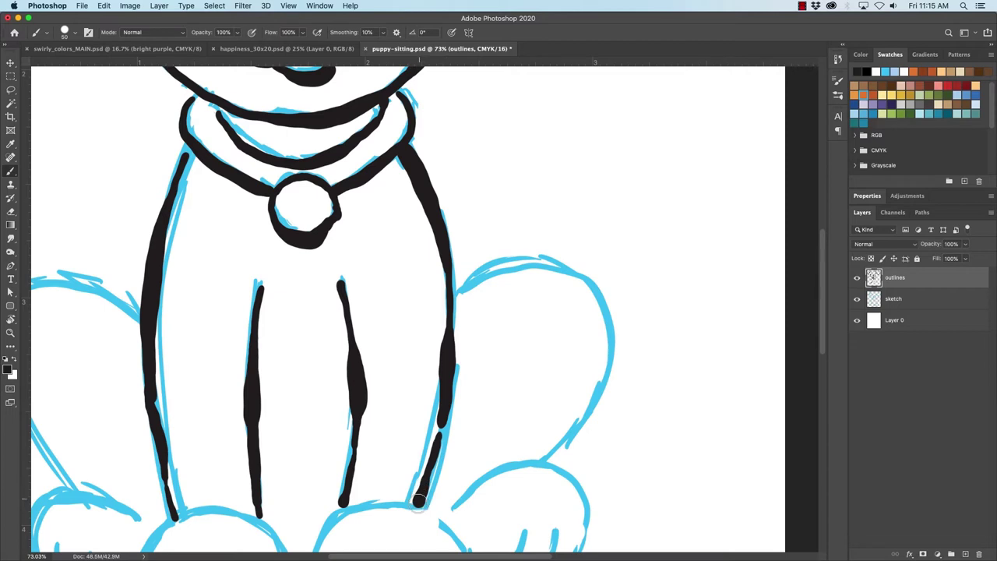
- Ink the rounded outlines of both haunches in black, from the body down to the hind paws
mouse_move(458, 298)
left_mouse_down()
mouse_move(430, 245)
mouse_move(429, 166)
mouse_move(481, 156)
mouse_move(535, 181)
mouse_move(553, 240)
mouse_move(540, 300)
mouse_move(496, 359)
left_mouse_up()
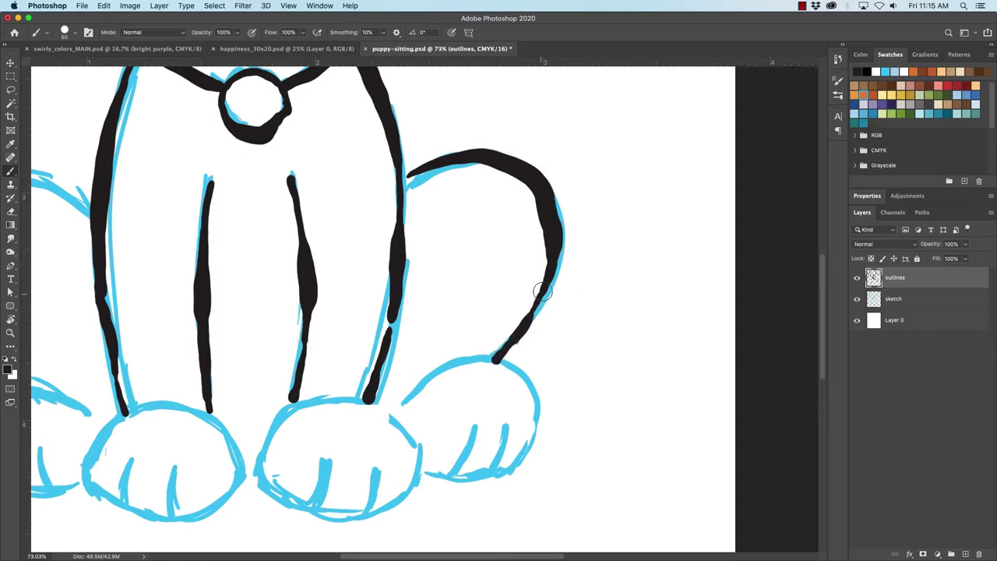
left_click_drag(223, 274, 378, 266)
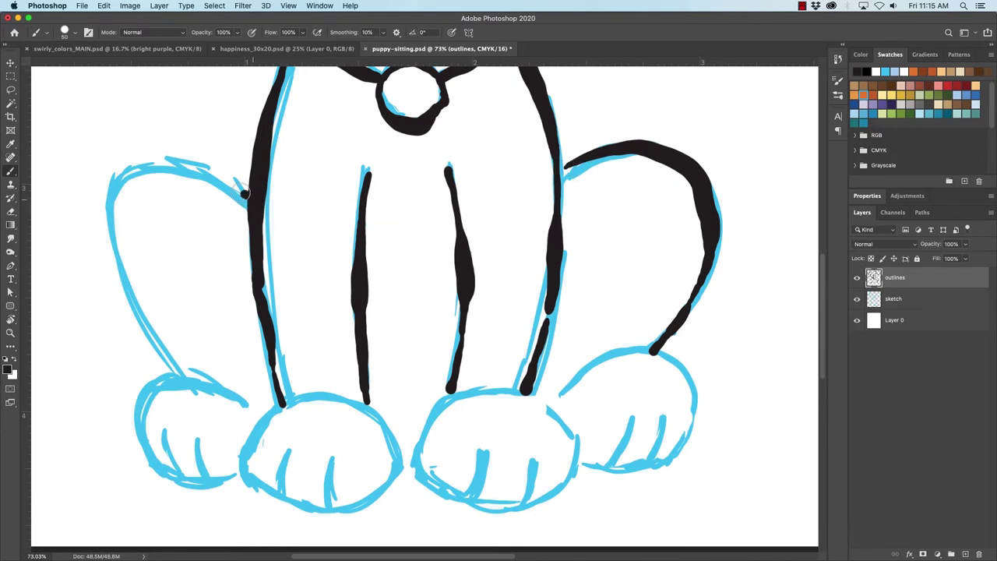
mouse_move(245, 193)
left_mouse_down()
mouse_move(160, 166)
mouse_move(126, 173)
mouse_move(109, 195)
left_mouse_up()
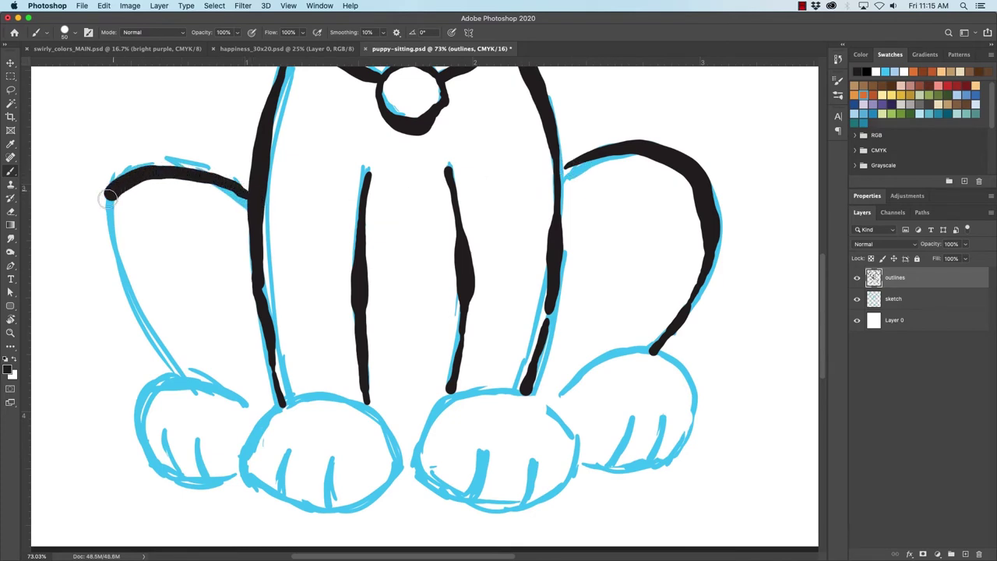
key("super+z")
mouse_move(243, 189)
left_mouse_down()
mouse_move(212, 170)
mouse_move(160, 161)
mouse_move(121, 173)
mouse_move(105, 204)
mouse_move(116, 282)
mouse_move(193, 376)
left_mouse_up()
- Ink the left hind paw's outline and its two toe lines, and start the upper arc of the left front paw
scroll(240, 360, "down", 5)
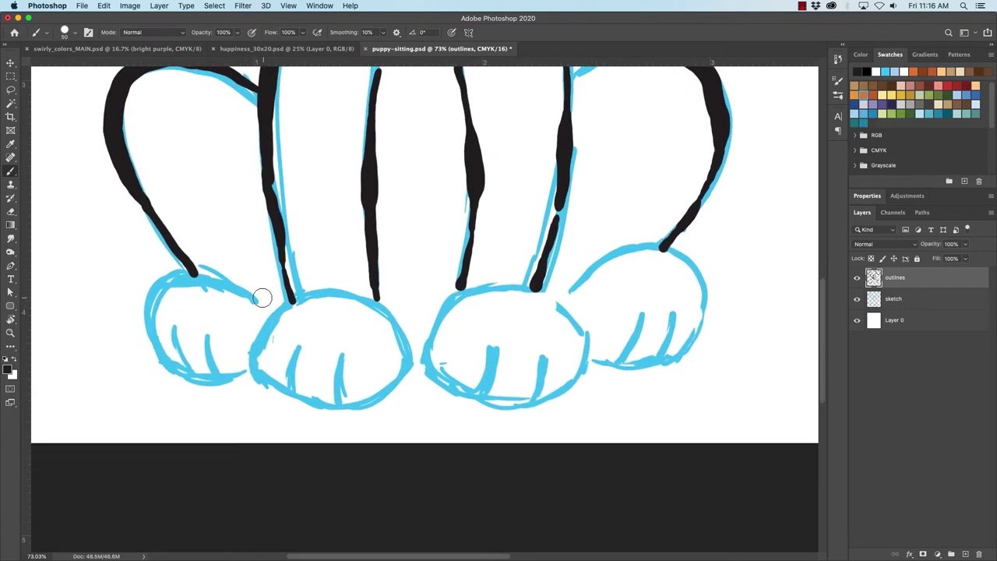
mouse_move(260, 294)
left_mouse_down()
mouse_move(184, 275)
mouse_move(164, 282)
mouse_move(143, 316)
mouse_move(174, 375)
mouse_move(237, 376)
left_mouse_up()
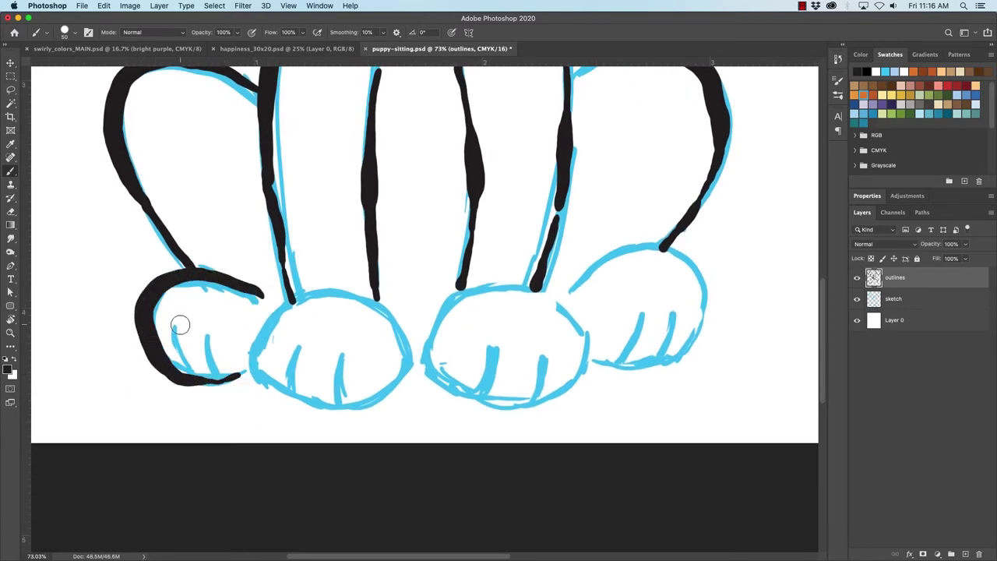
mouse_move(178, 329)
left_mouse_down()
mouse_move(193, 377)
mouse_move(205, 380)
mouse_move(210, 364)
mouse_move(228, 385)
mouse_move(201, 382)
mouse_move(285, 309)
mouse_move(321, 290)
mouse_move(358, 297)
mouse_move(390, 324)
mouse_move(402, 374)
left_mouse_up()
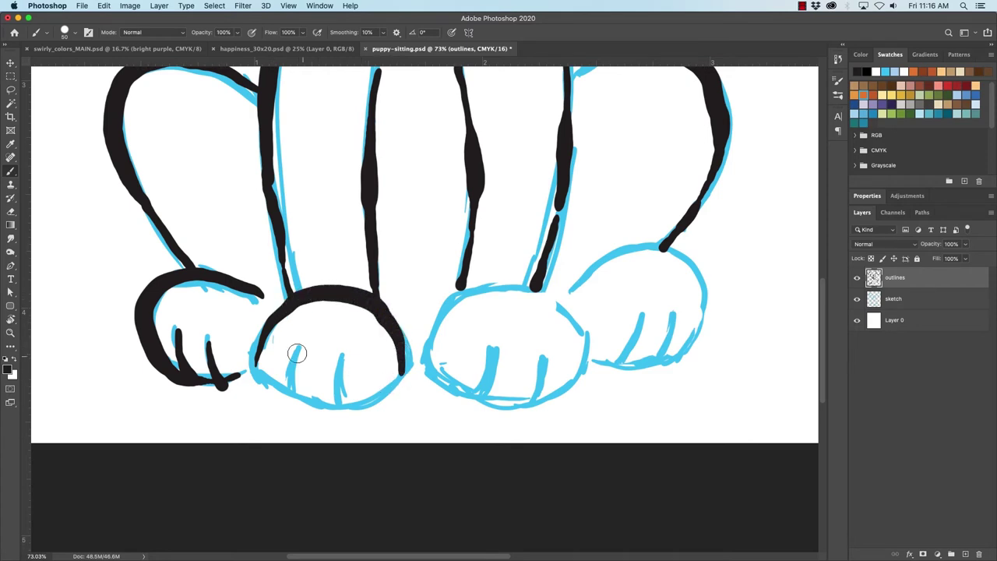
- Ink the left front paw as a closed oval with two toe lines along its lower edge
mouse_move(273, 323)
left_mouse_down()
mouse_move(259, 382)
mouse_move(336, 407)
left_mouse_up()
key("super+z")
mouse_move(270, 321)
left_mouse_down()
mouse_move(254, 371)
mouse_move(273, 403)
mouse_move(313, 414)
mouse_move(364, 402)
mouse_move(404, 364)
left_mouse_up()
left_click_drag(296, 348, 291, 403)
left_click_drag(341, 355, 337, 398)
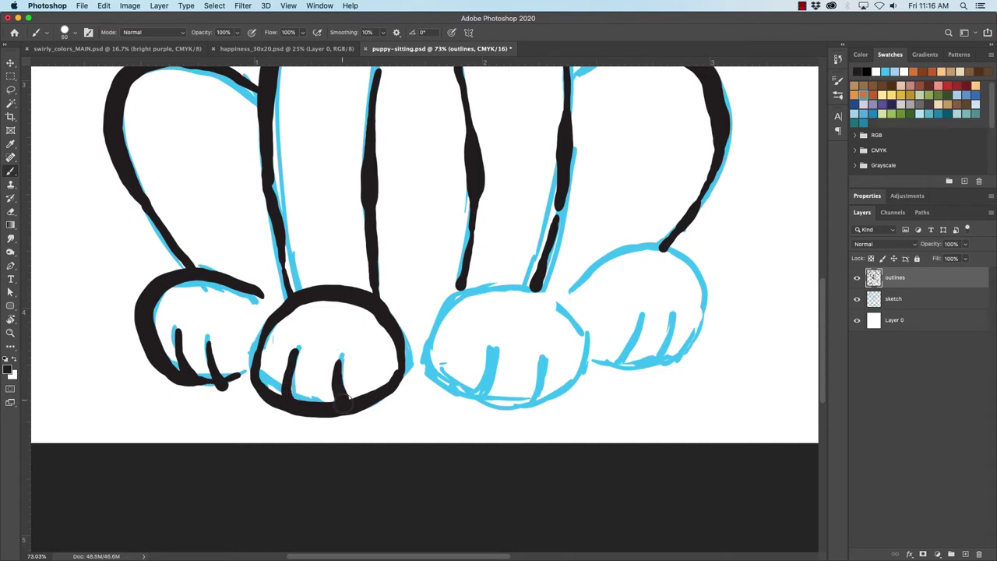
mouse_move(283, 350)
left_mouse_down()
mouse_move(296, 358)
mouse_move(291, 402)
left_mouse_up()
- Ink the right front paw as a closed oval and add its two toe lines
left_click_drag(445, 310, 319, 267)
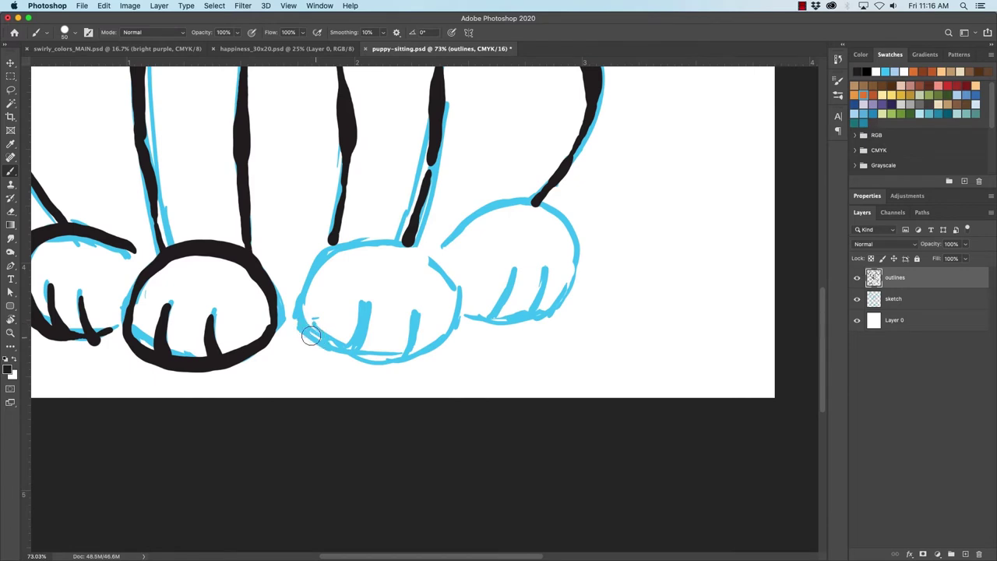
mouse_move(310, 335)
left_mouse_down()
mouse_move(306, 295)
mouse_move(340, 254)
mouse_move(401, 248)
mouse_move(435, 265)
mouse_move(452, 302)
left_mouse_up()
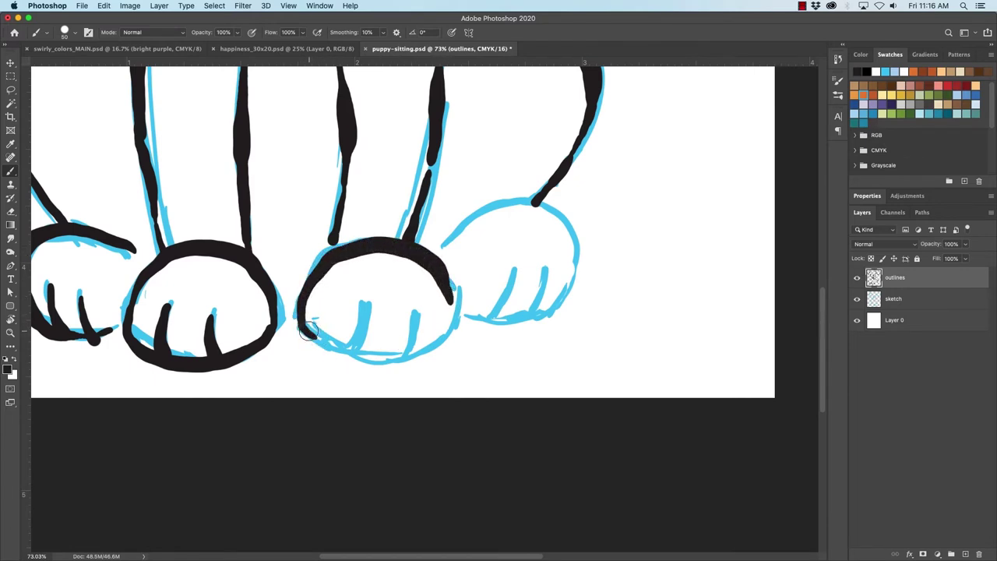
mouse_move(308, 331)
left_mouse_down()
mouse_move(386, 363)
mouse_move(429, 350)
mouse_move(447, 327)
mouse_move(449, 297)
mouse_move(449, 337)
left_mouse_up()
mouse_move(371, 306)
left_mouse_down()
mouse_move(360, 358)
mouse_move(369, 307)
mouse_move(371, 334)
left_mouse_up()
left_click_drag(417, 308, 416, 350)
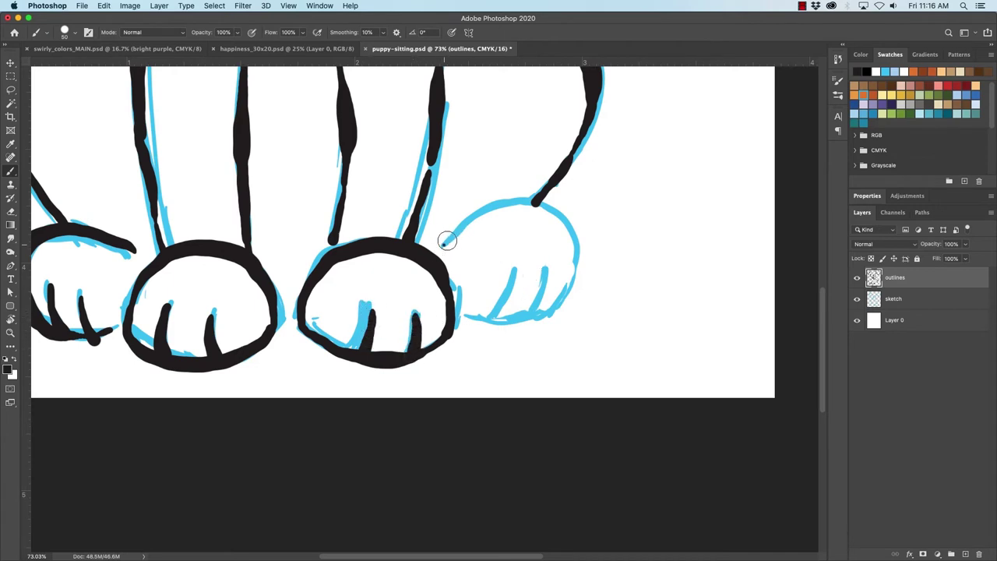
- Ink the right hind paw's outline and its two slanted toe lines
mouse_move(442, 245)
left_mouse_down()
mouse_move(488, 209)
mouse_move(528, 199)
mouse_move(556, 216)
mouse_move(575, 269)
left_mouse_up()
left_click(565, 295)
mouse_move(468, 319)
left_mouse_down()
mouse_move(535, 315)
mouse_move(562, 300)
mouse_move(578, 259)
left_mouse_up()
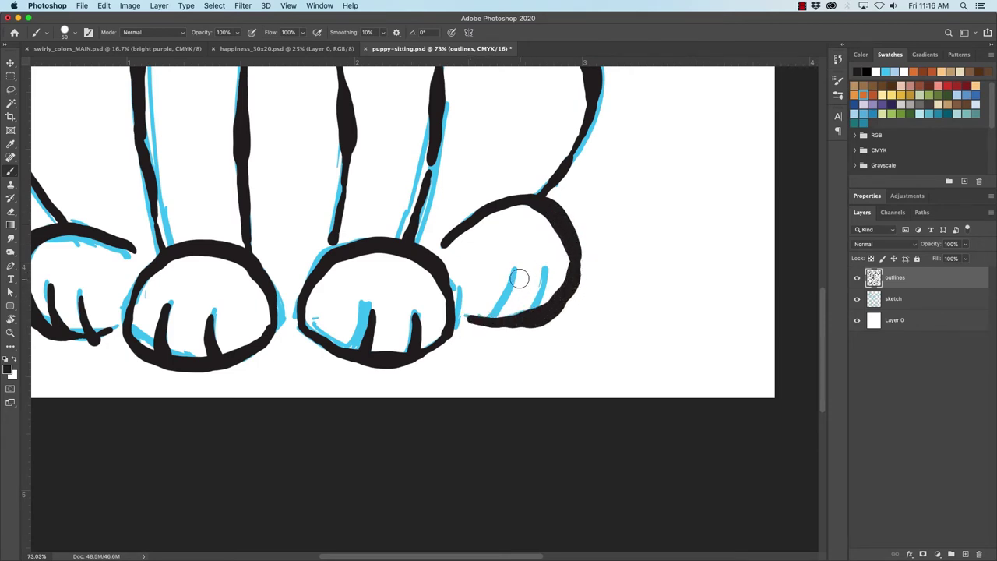
mouse_move(517, 272)
left_mouse_down()
mouse_move(505, 320)
mouse_move(545, 280)
mouse_move(543, 307)
left_mouse_up()
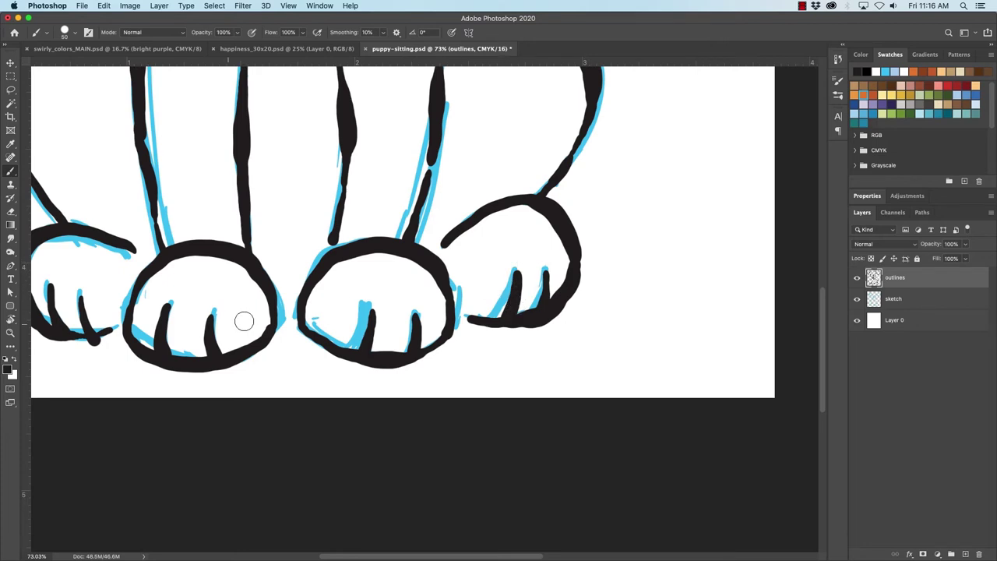
- Extend the toe lines slightly past the lower edges of the two front paws and the right hind paw
mouse_move(220, 281)
left_mouse_down()
mouse_move(301, 318)
mouse_move(261, 295)
left_mouse_up()
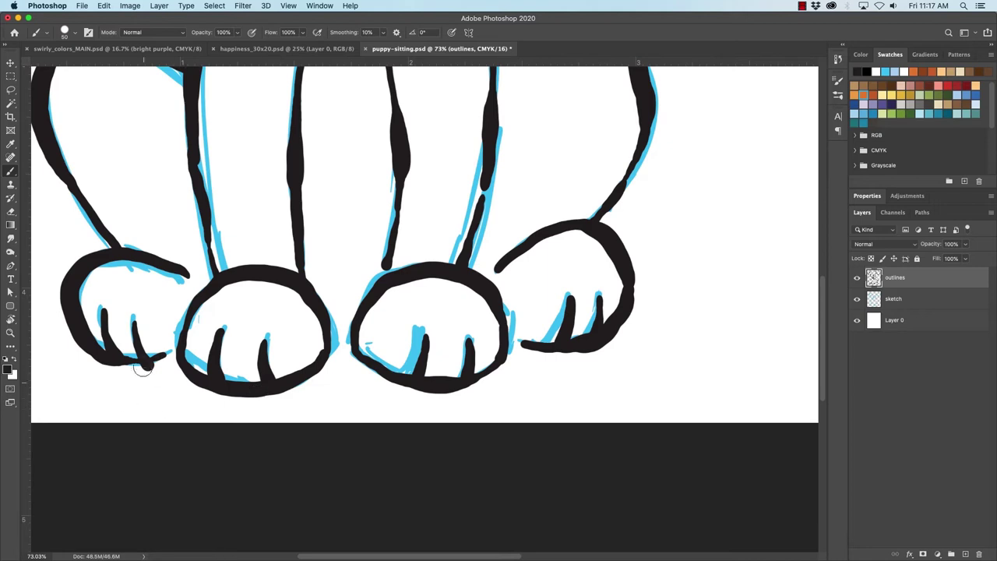
left_click(413, 392)
left_click(556, 354)
left_click(222, 394)
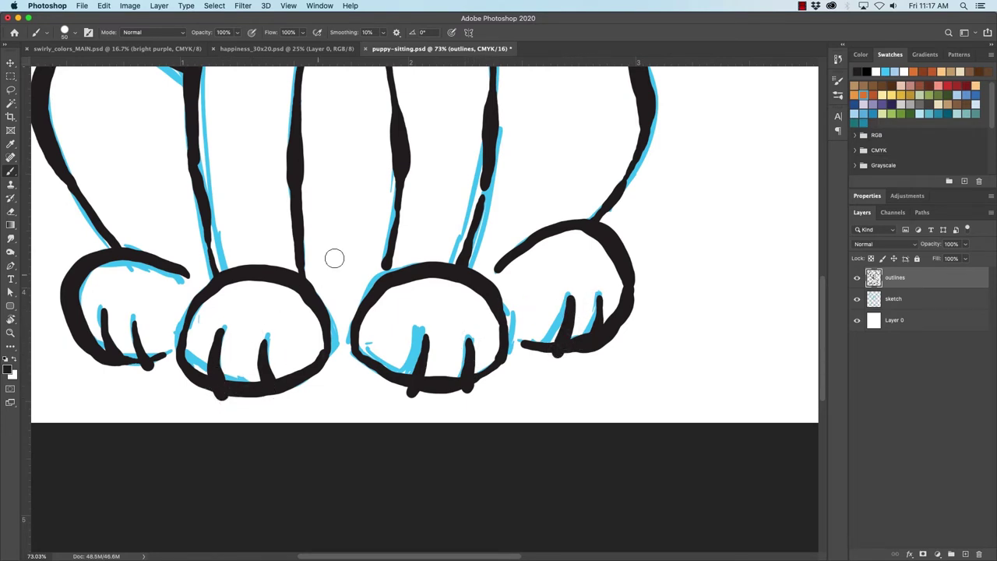
- Hide the sketch layer to leave only the black outlines over white, and save the document
scroll(334, 258, "up", 5)
left_click(385, 275, "alt+super")
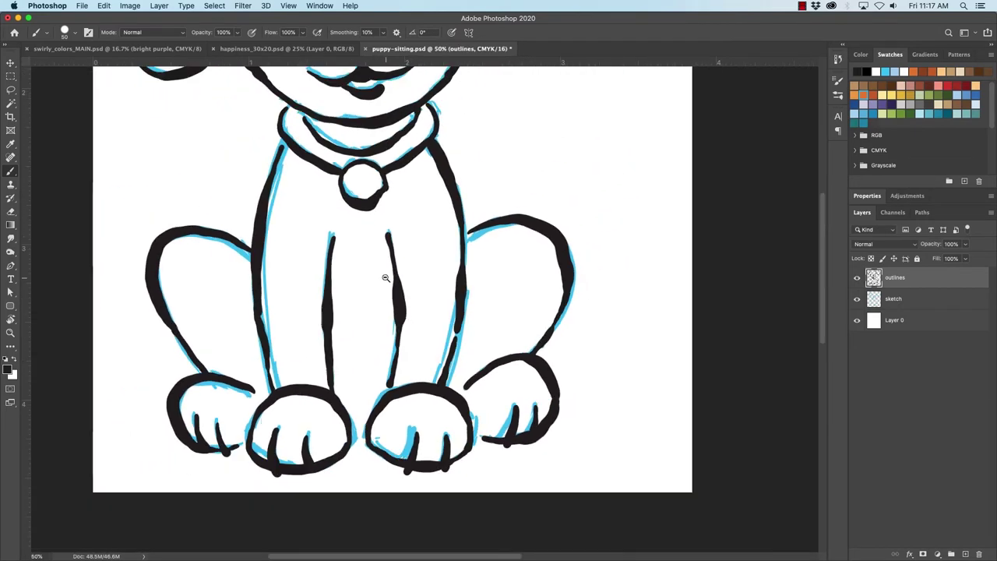
left_click(385, 274, "alt+super")
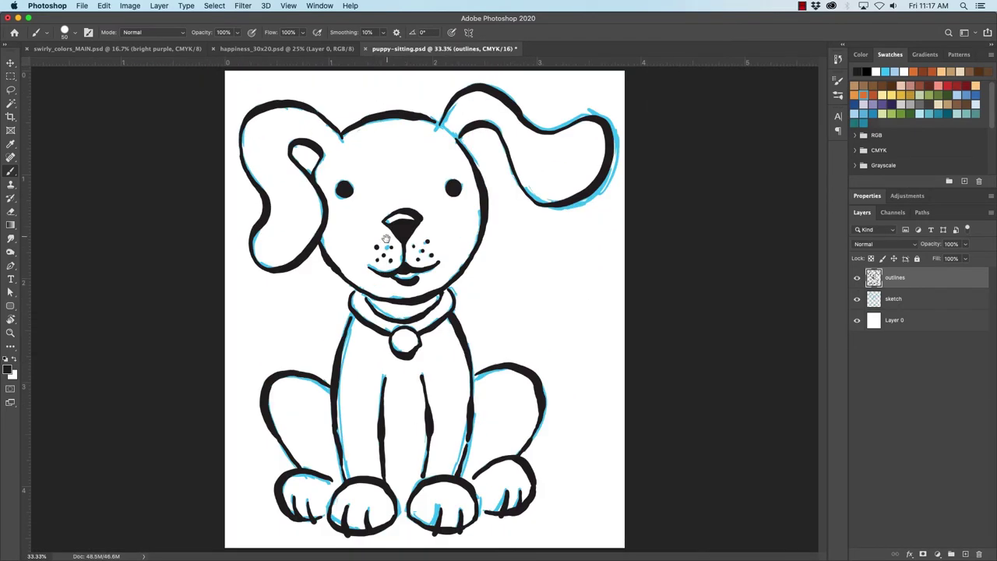
left_click(857, 301)
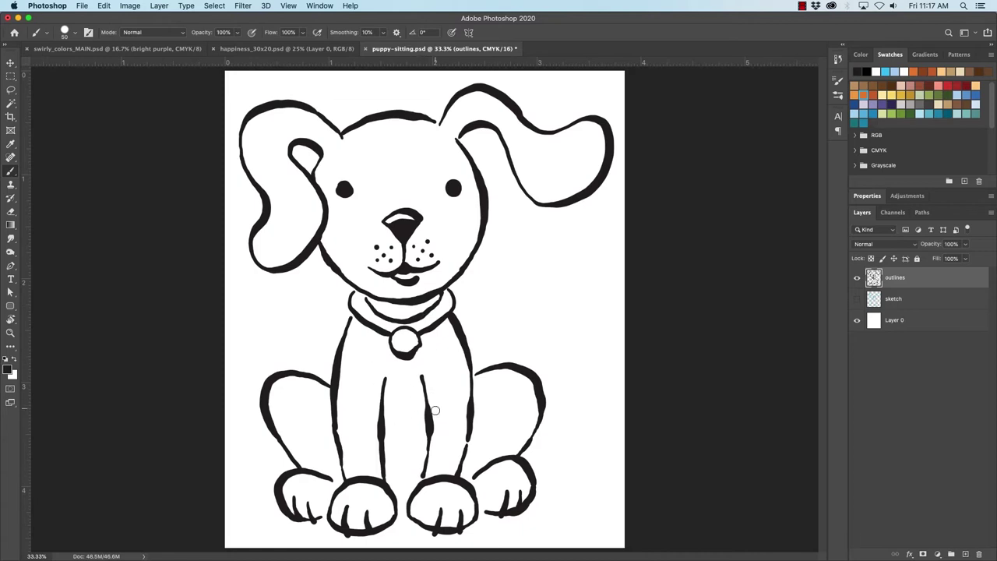
key("super+s")
- Switch to happiness_30x20.psd and examine the swirly painting's color texture up close and as a whole
left_click(273, 51)
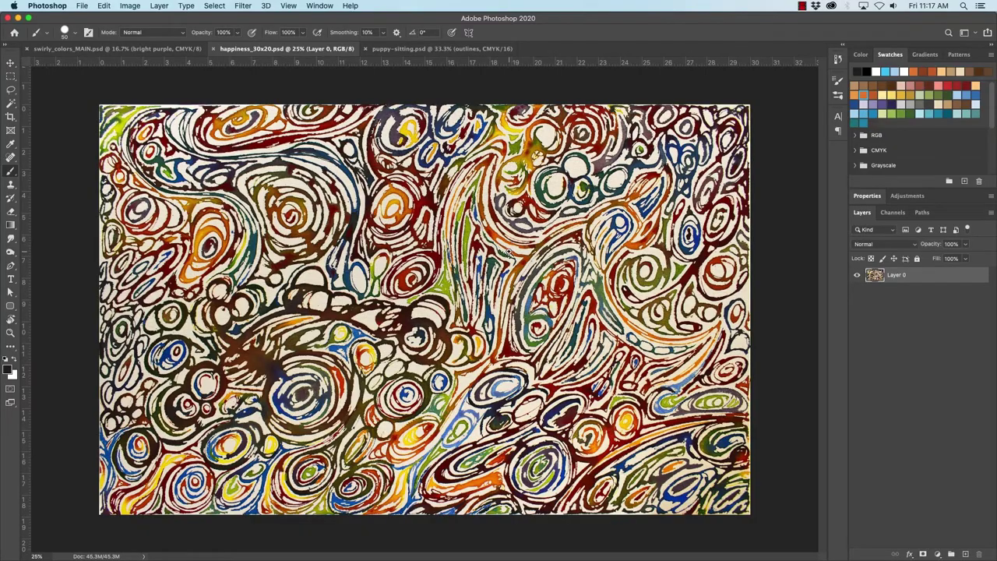
scroll(549, 280, "up", 6)
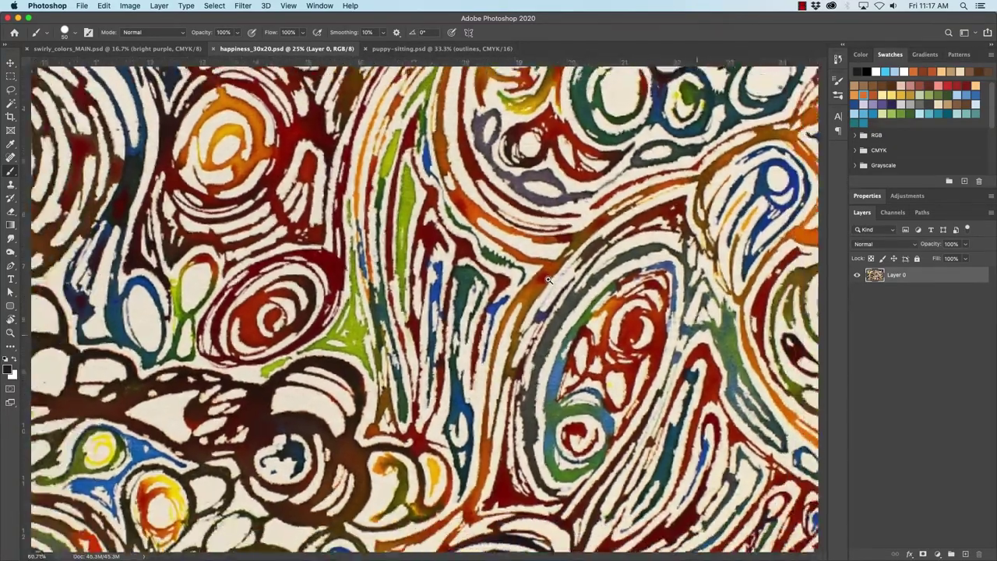
scroll(549, 279, "down", 4)
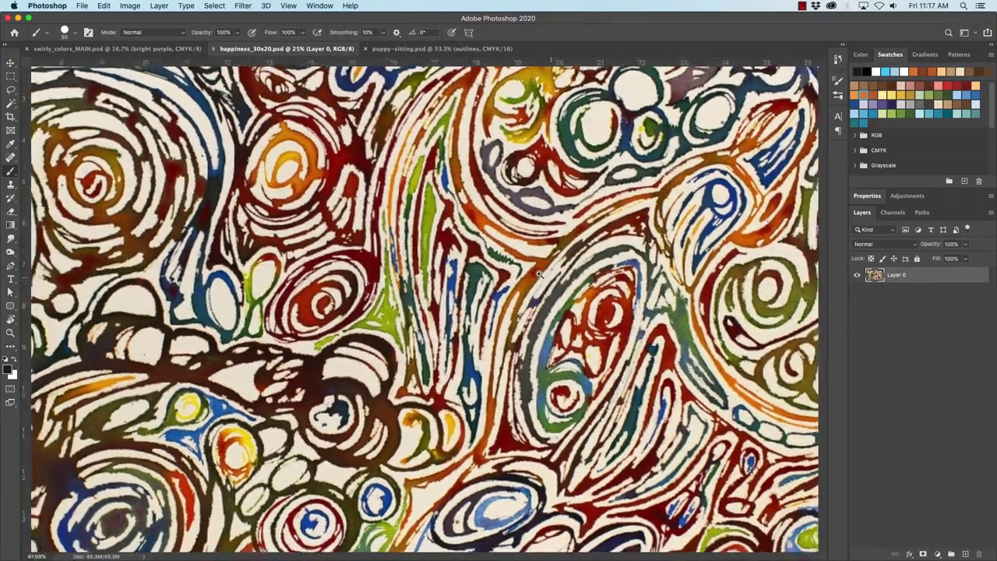
scroll(539, 274, "down", 2)
scroll(542, 269, "up", 2)
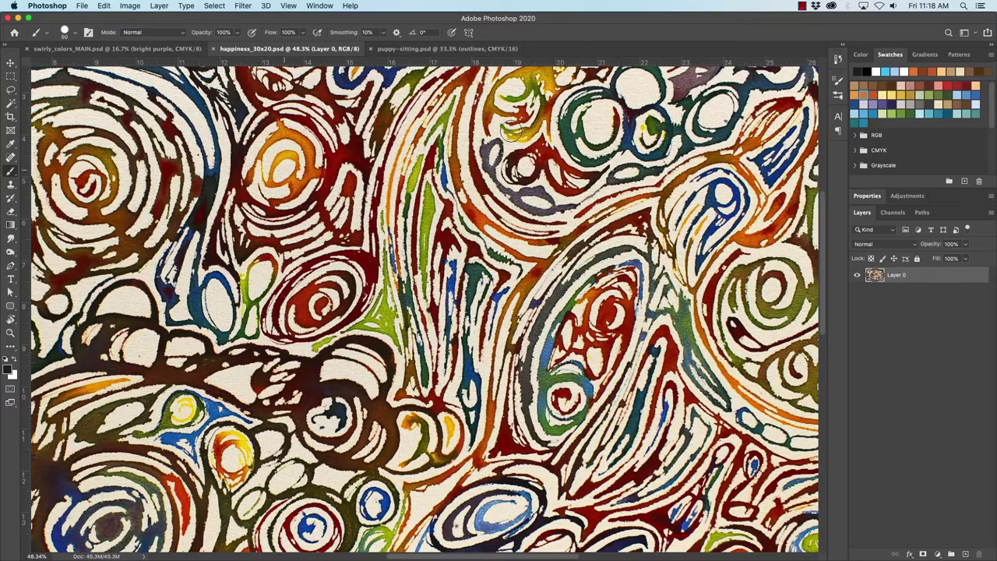
scroll(522, 169, "up", 3)
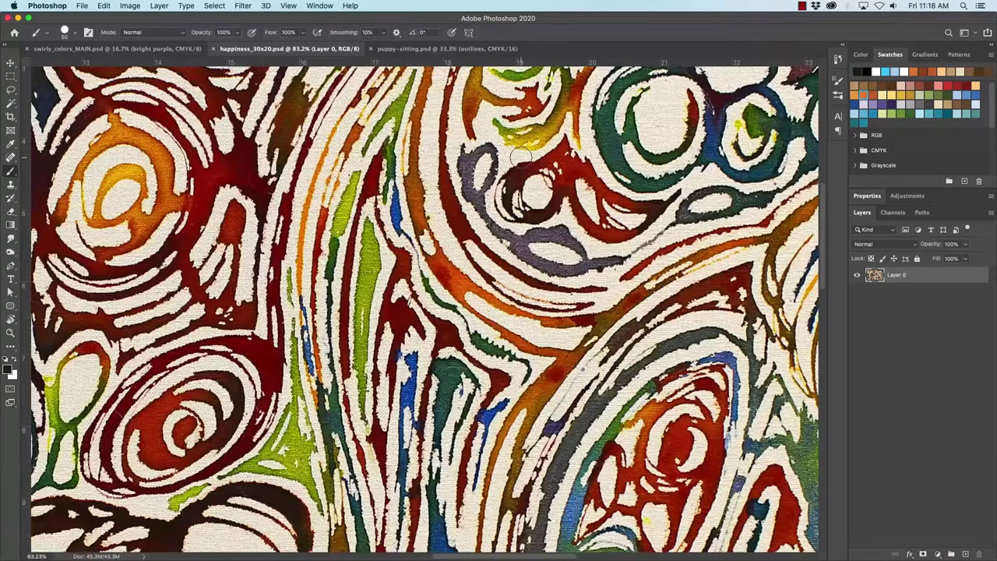
scroll(522, 141, "down", 2)
scroll(546, 252, "up", 4)
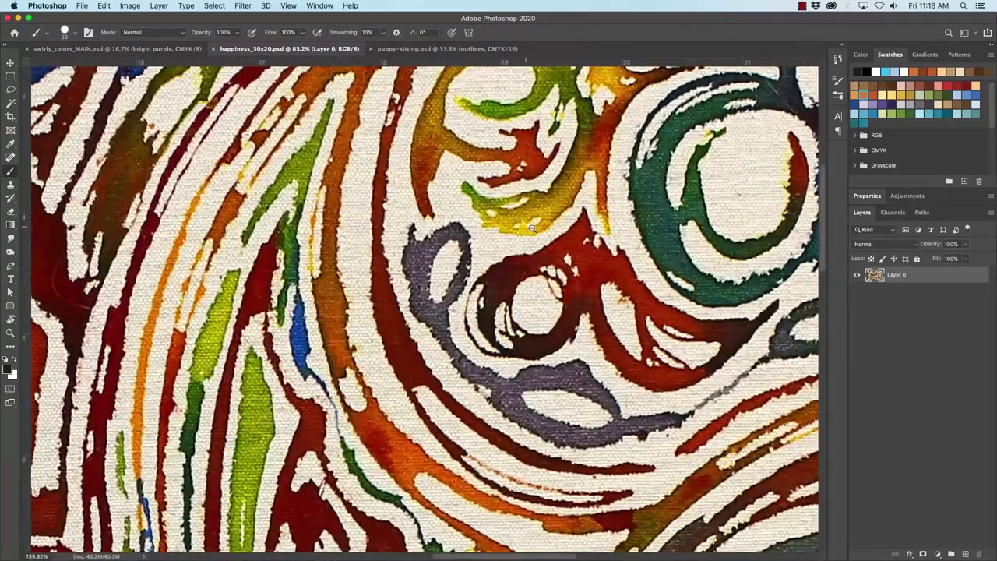
scroll(545, 252, "down", 10)
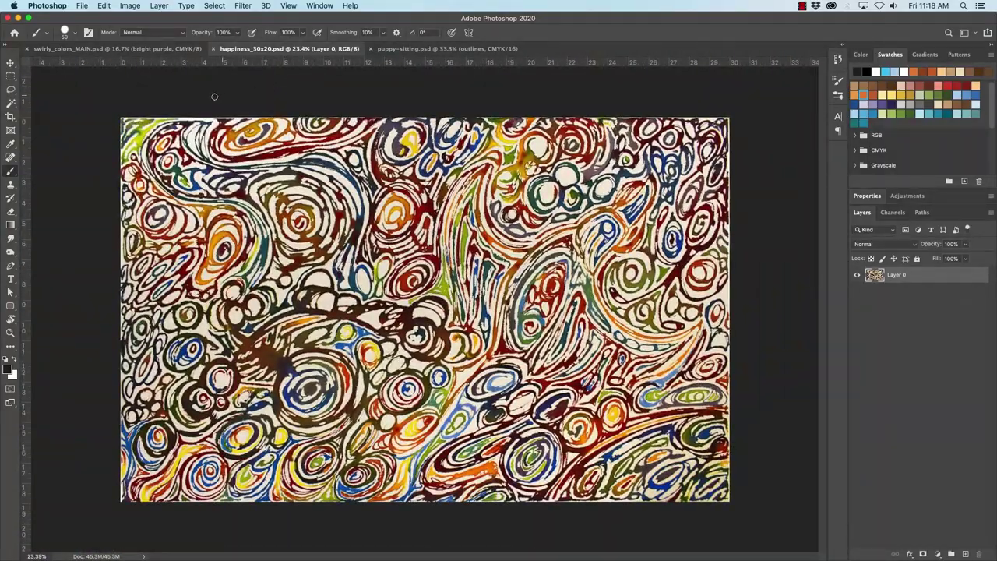
- Switch to swirly_colors_MAIN.psd and examine the purple swirl texture up close among the colored swatches
left_click(152, 49)
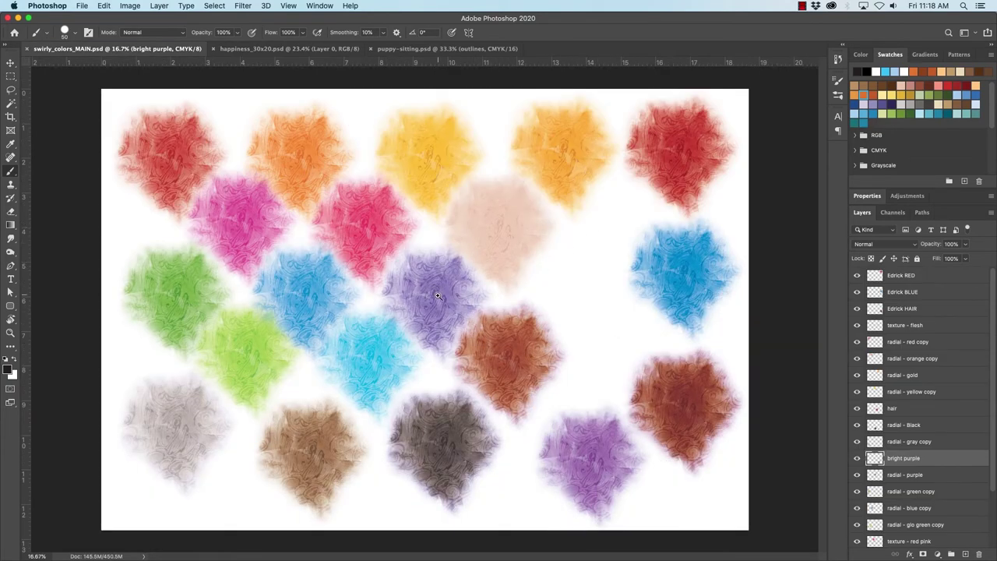
mouse_move(438, 296)
left_mouse_down()
mouse_move(501, 338)
mouse_move(467, 215)
left_mouse_up()
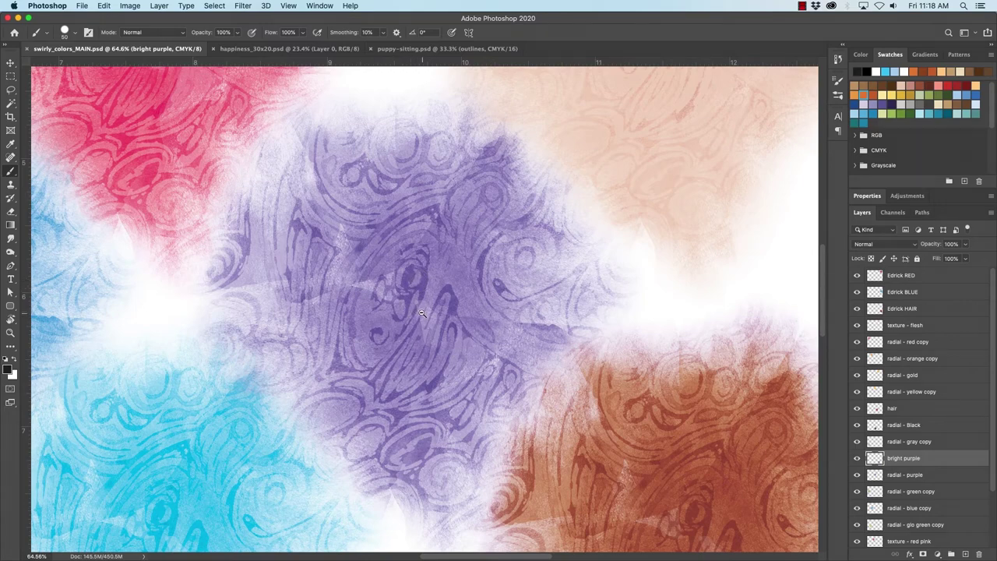
left_click_drag(422, 313, 419, 318)
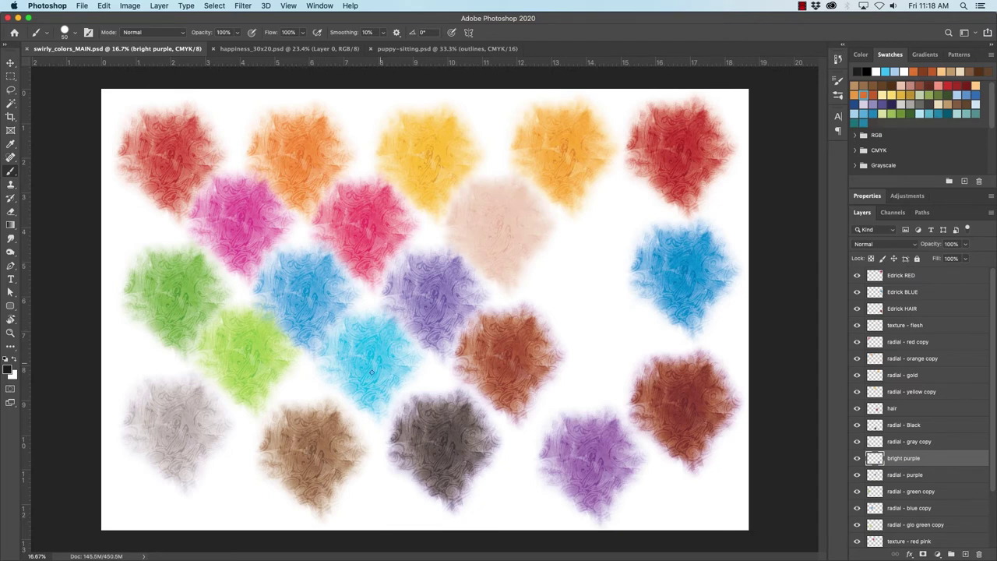
- Copy the full contents of the "radial - brown copy" layer with the brown swirl texture
left_click(10, 63)
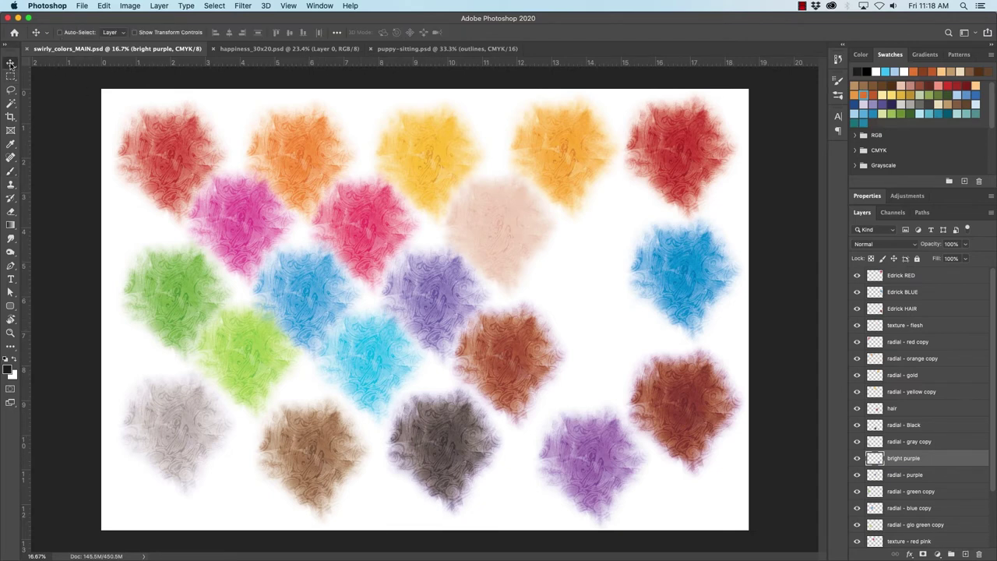
left_click(313, 452)
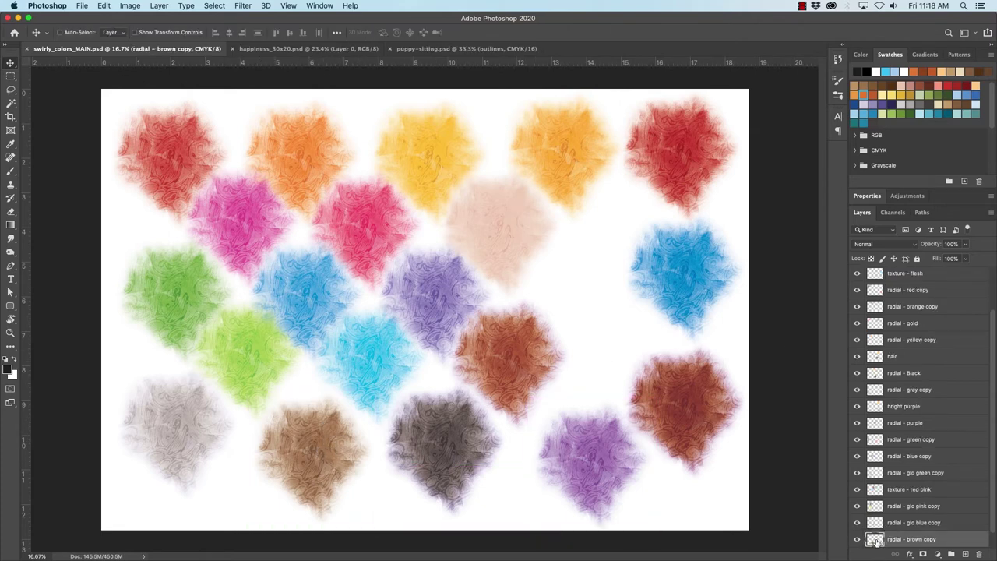
key("super+a")
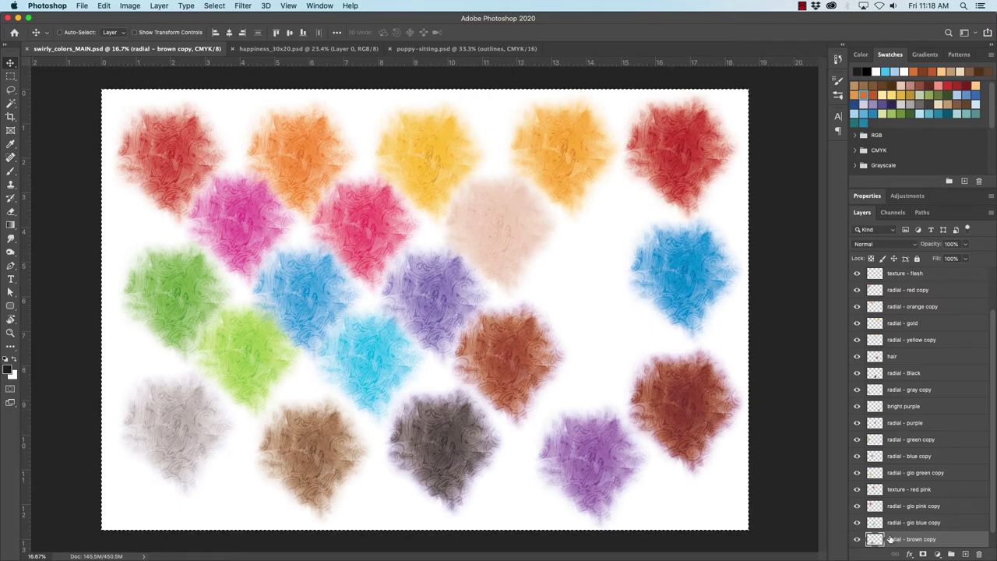
key("super+c")
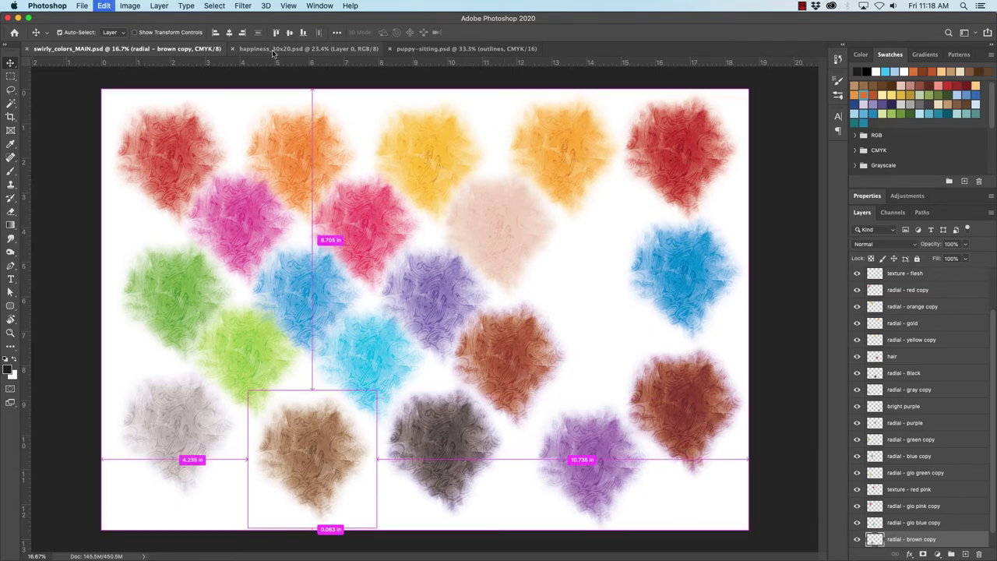
- Paste the copied brown texture into puppy-sitting.psd and name its layer brown
left_click(434, 48)
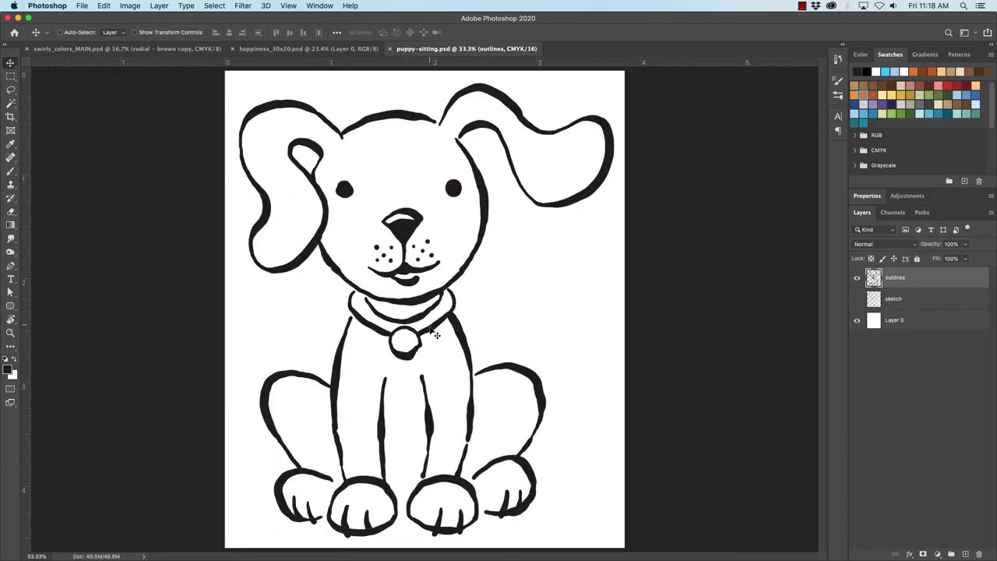
key("super+v")
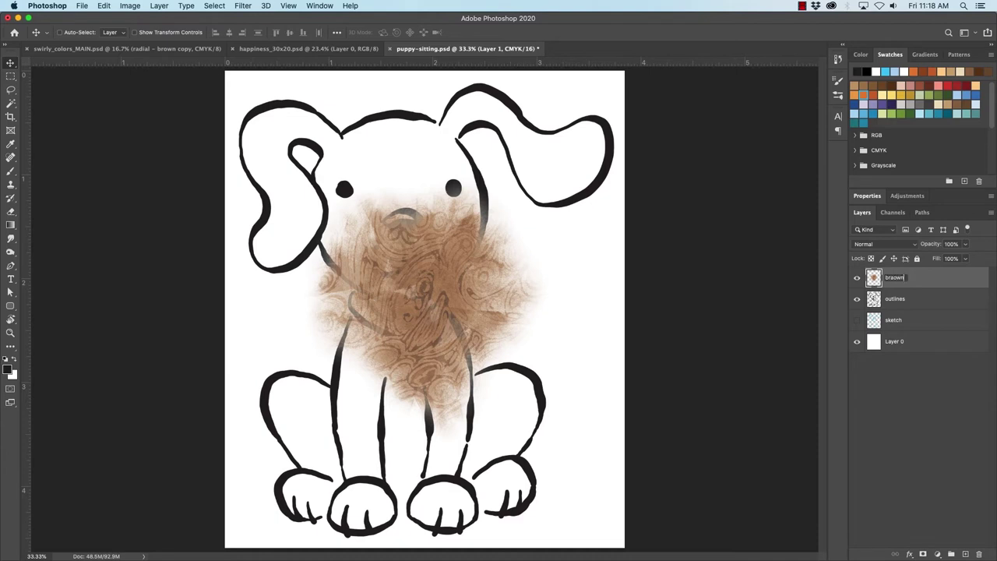
key("Return")
type("br")
key("Return")
- Place the brown layer beneath the outlines layer and position its texture over the puppy's left ear
left_click_drag(876, 283, 896, 313)
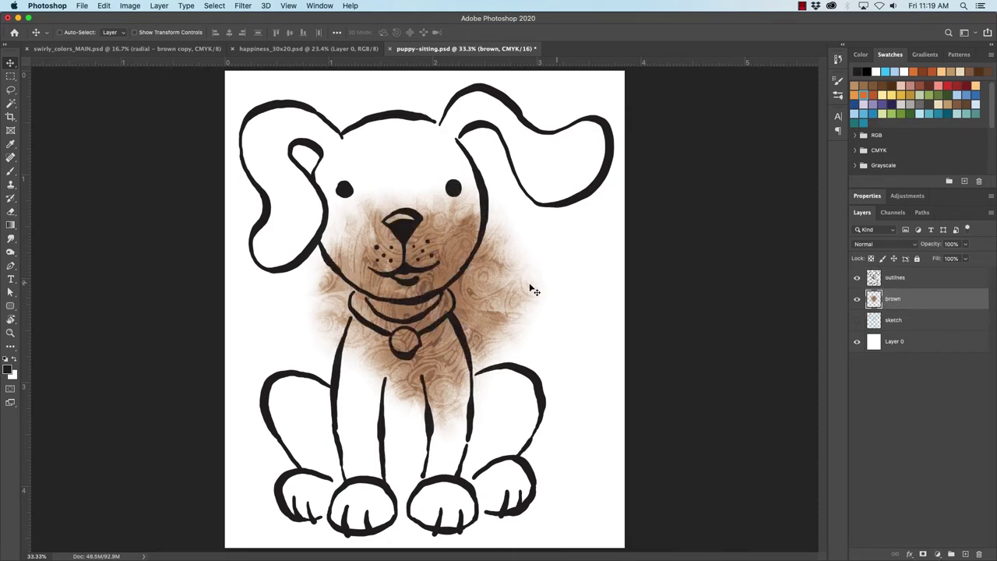
left_click_drag(476, 319, 330, 196)
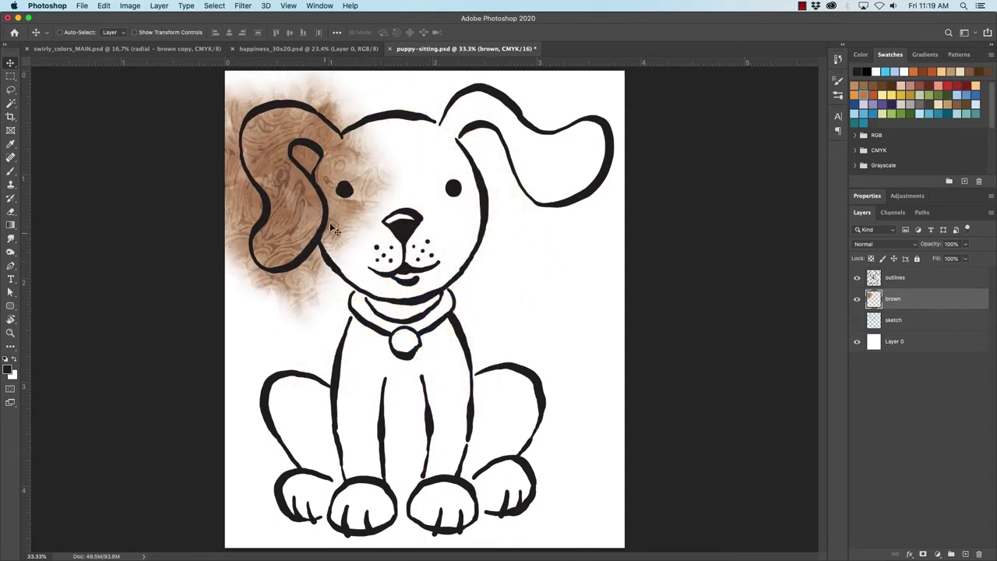
- Set the brown layer's blend mode to Multiply and place a duplicate of its texture over the top of the head
left_click(881, 247)
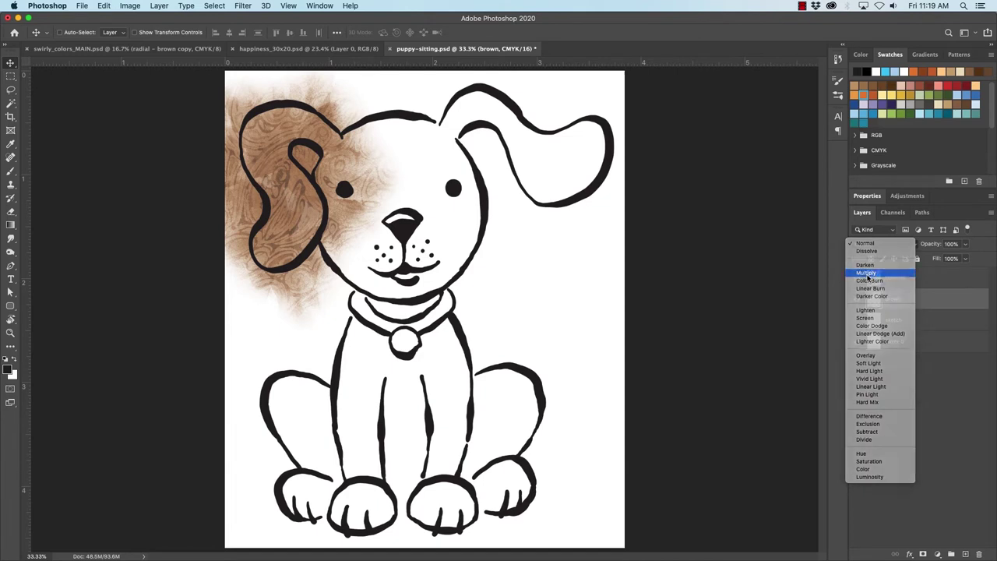
left_click(874, 277)
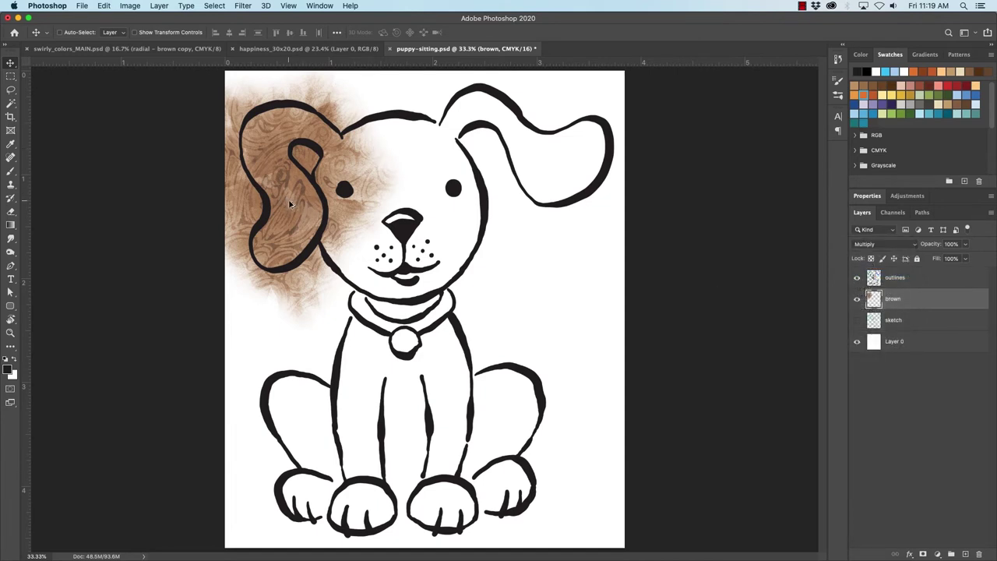
left_click_drag(291, 208, 449, 169)
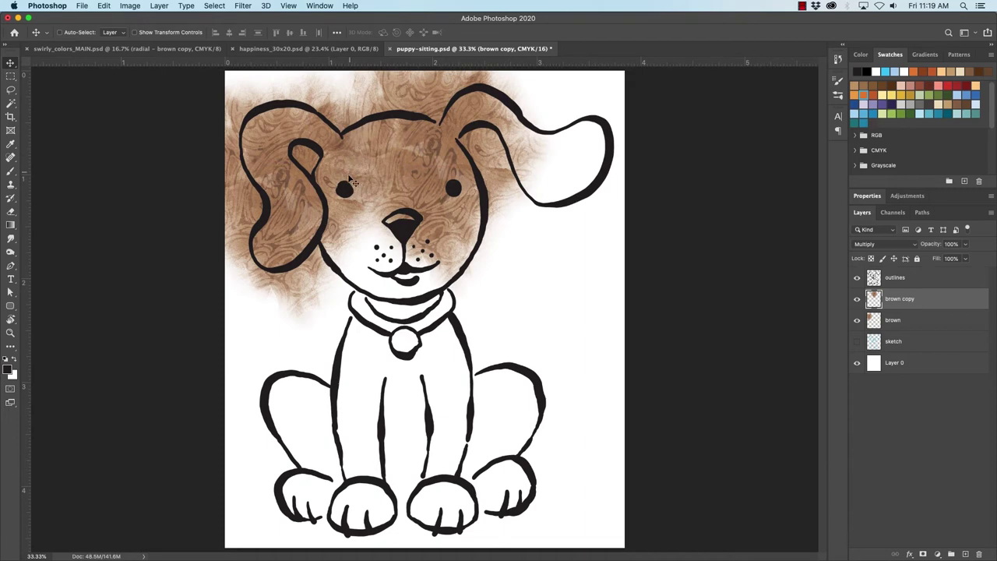
- Duplicate the brown texture over the puppy's lower face and chest, rotating the copy to about -168° so it blends with its neighbours
left_click_drag(406, 161, 371, 321)
key("super+t")
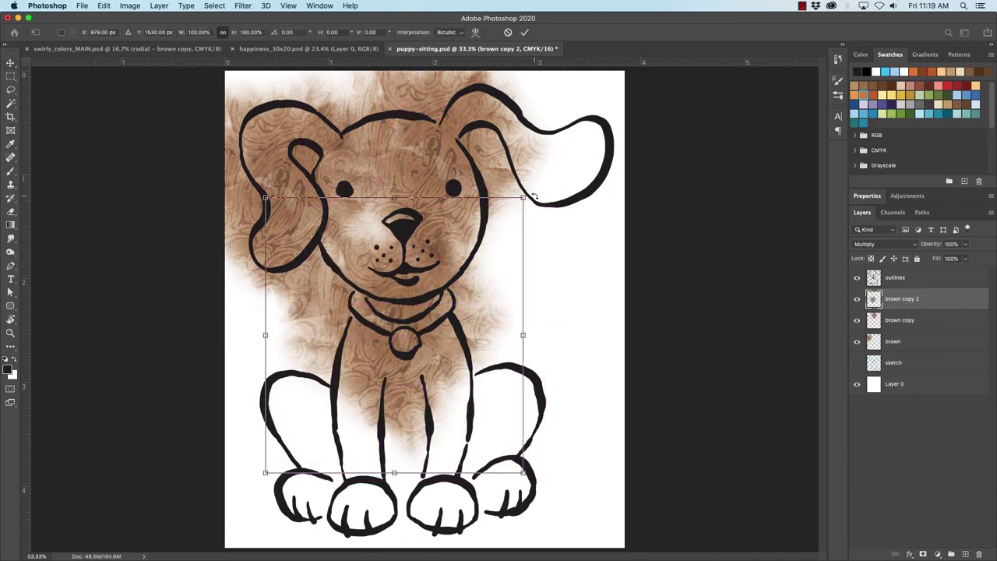
left_click_drag(534, 196, 239, 251)
left_click_drag(345, 373, 349, 332)
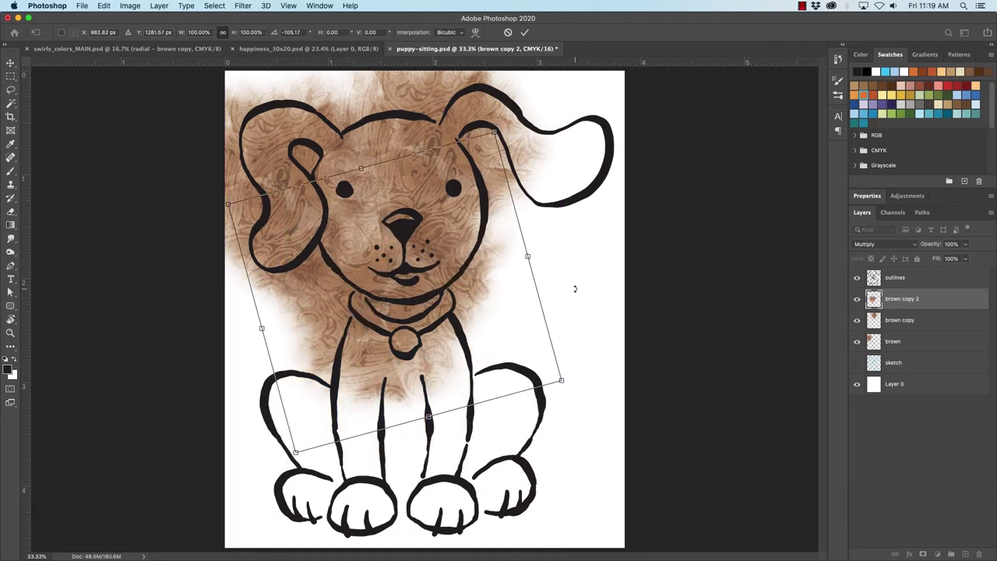
left_click_drag(575, 289, 569, 300)
left_click_drag(413, 272, 402, 335)
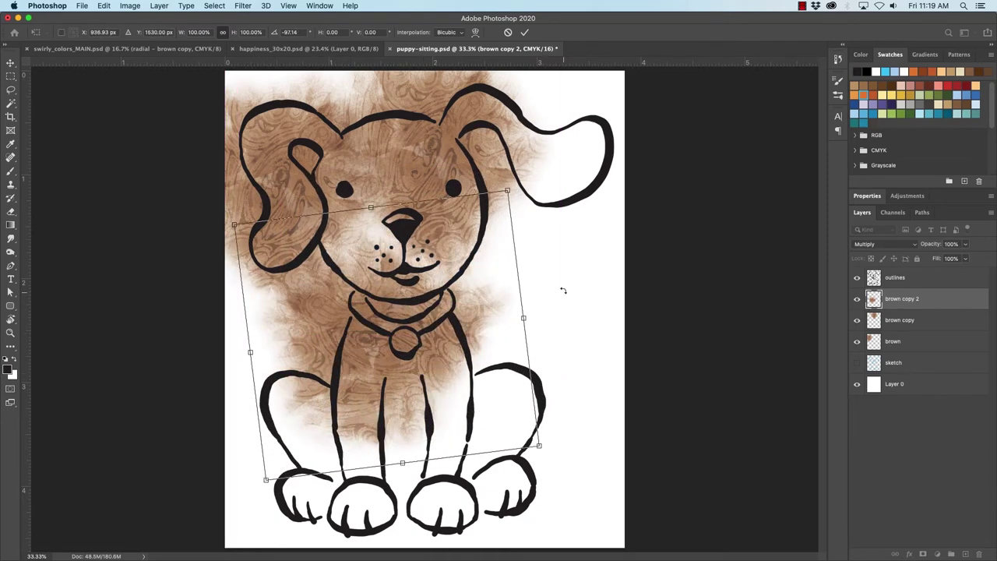
left_click_drag(563, 289, 409, 154)
left_click_drag(403, 341, 365, 299)
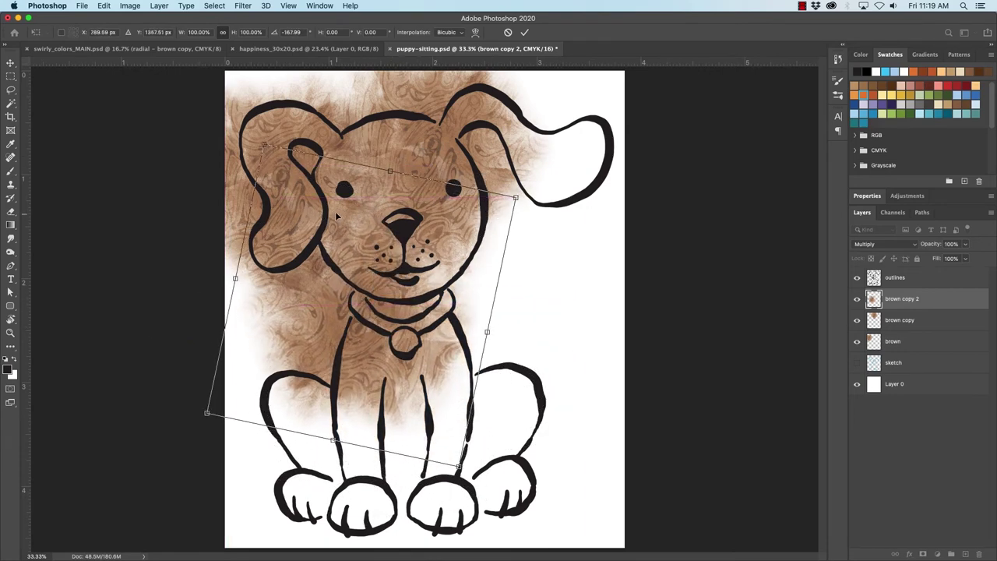
key("Return")
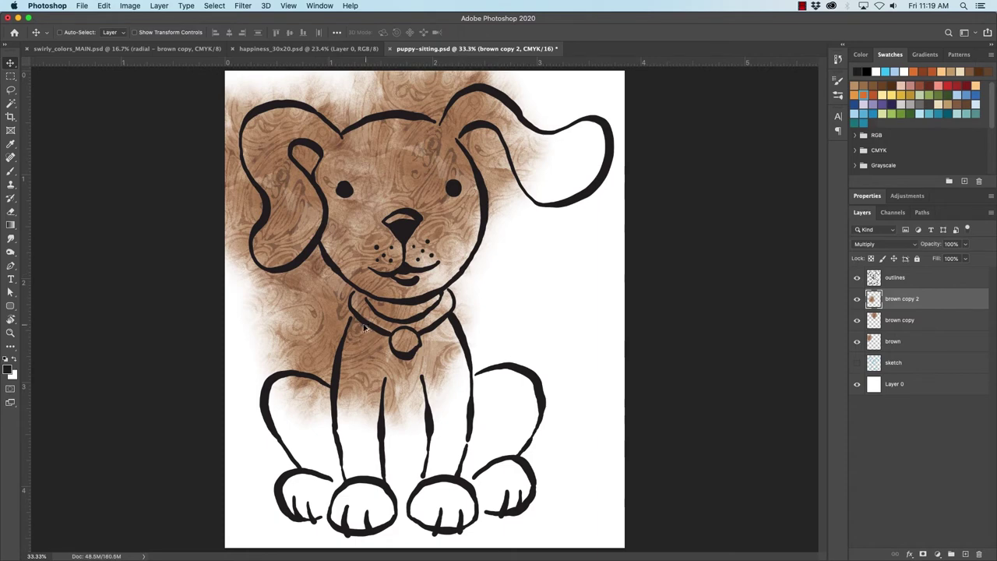
- Cover the rest of the puppy with duplicates of the brown texture, rotating the one over the left hind leg about -63°
left_click_drag(366, 355, 338, 499)
key("ctrl+t")
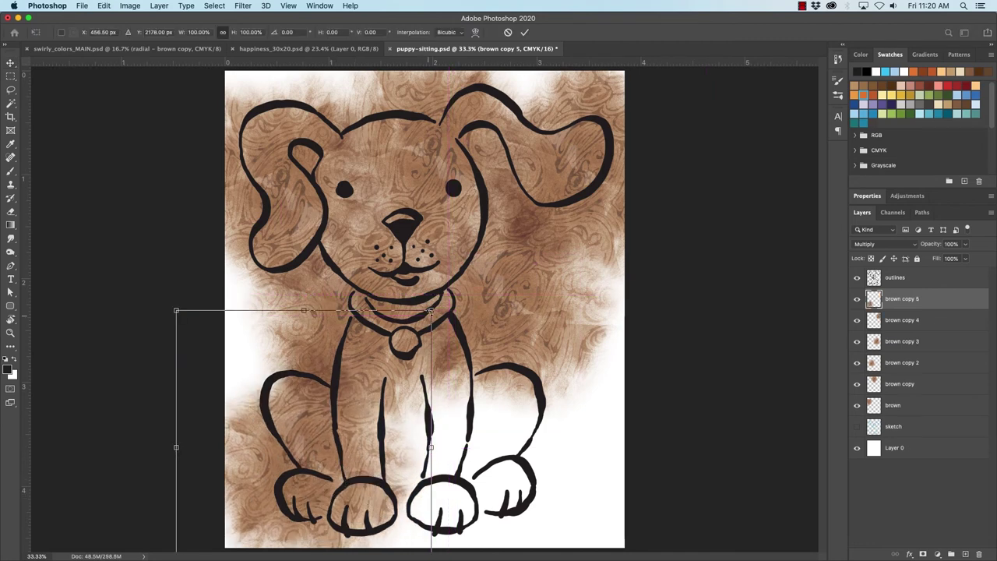
left_click_drag(438, 289, 347, 261)
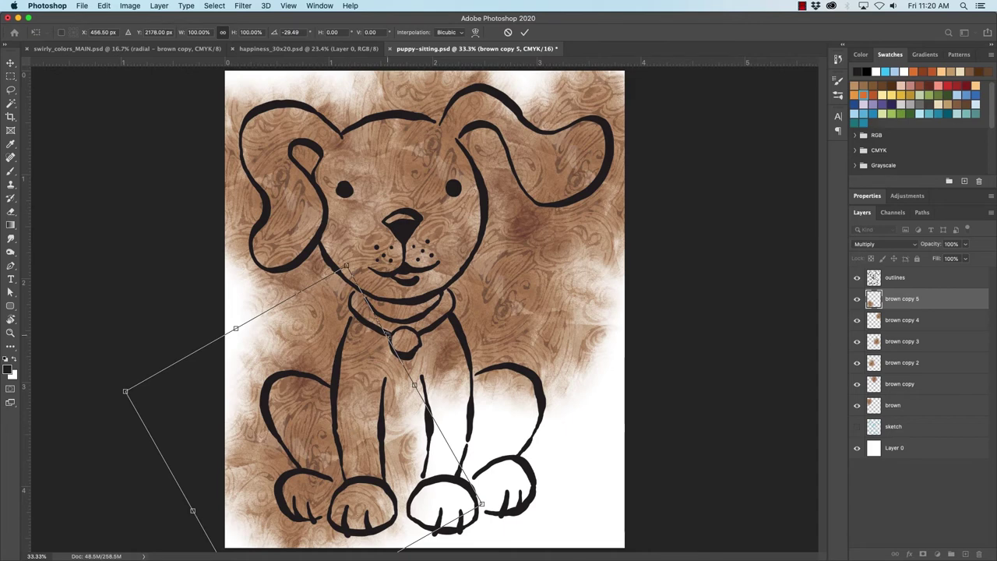
left_click_drag(399, 303, 361, 285)
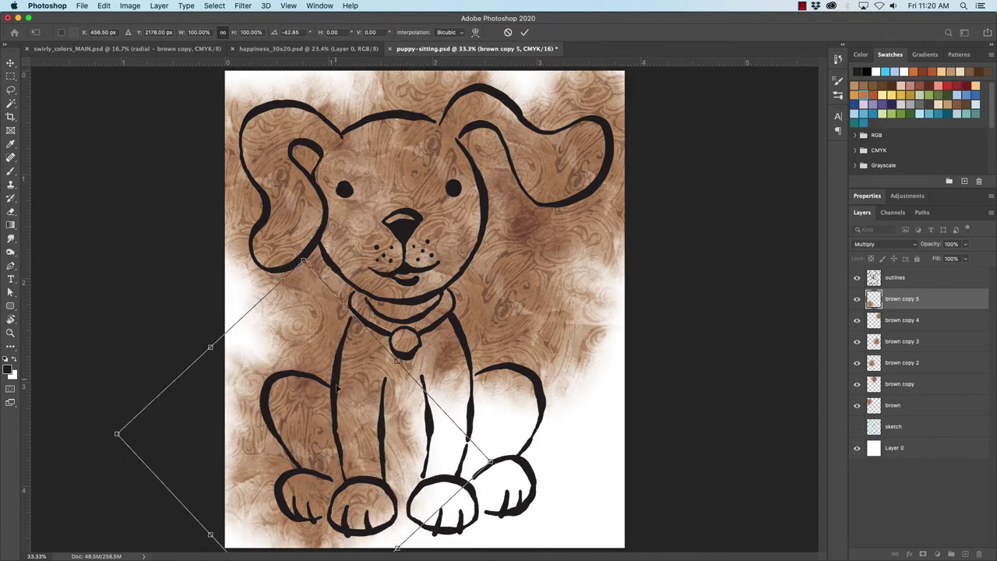
left_click_drag(340, 406, 508, 434)
key("Return")
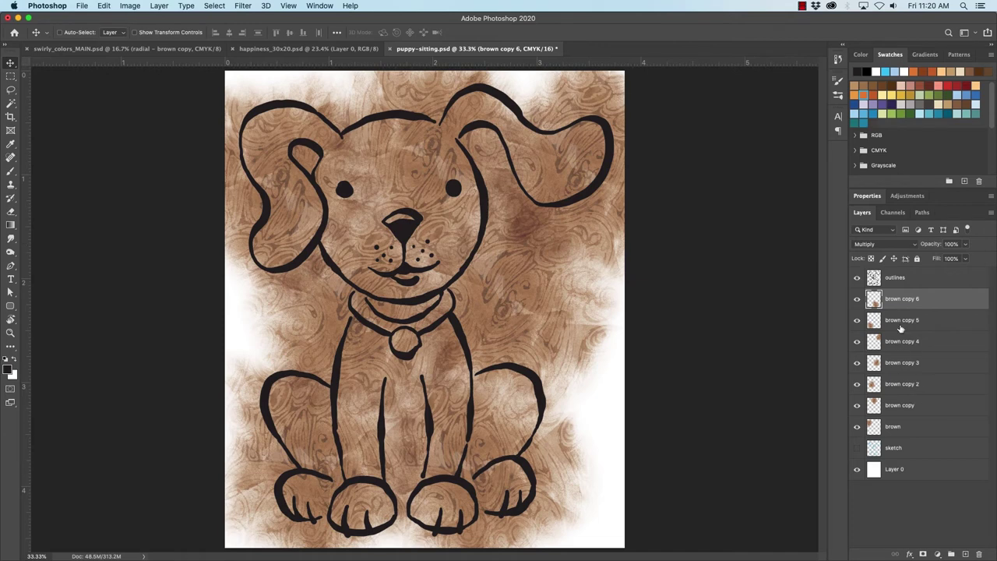
- Merge all the brown texture layers into one layer and rename it "brown texture"
left_click(918, 427, "shift")
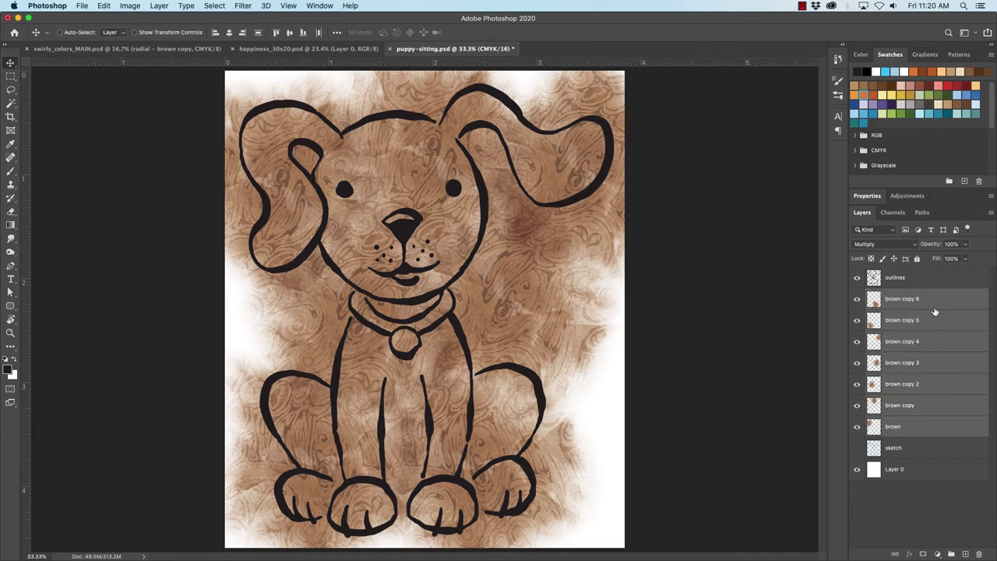
right_click(938, 299)
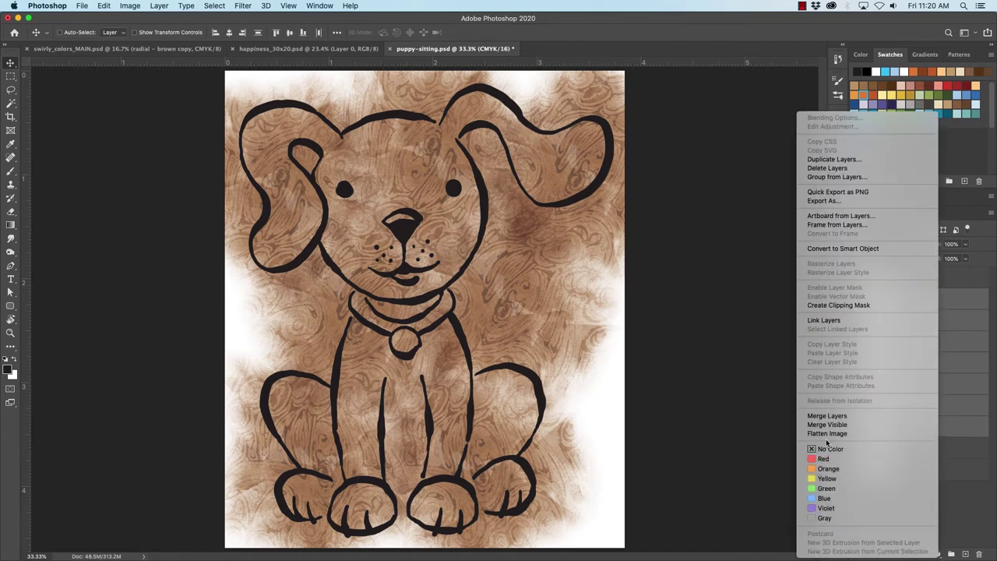
left_click(837, 416)
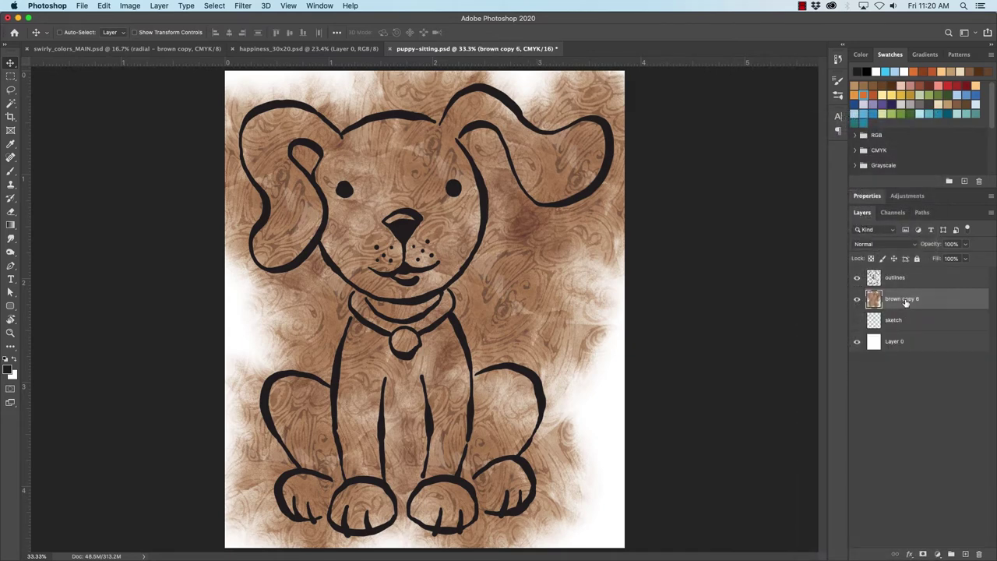
key("Right")
key("Return")
- Crop the document to its existing canvas bounds to delete the texture pixels lying outside the page
key("c")
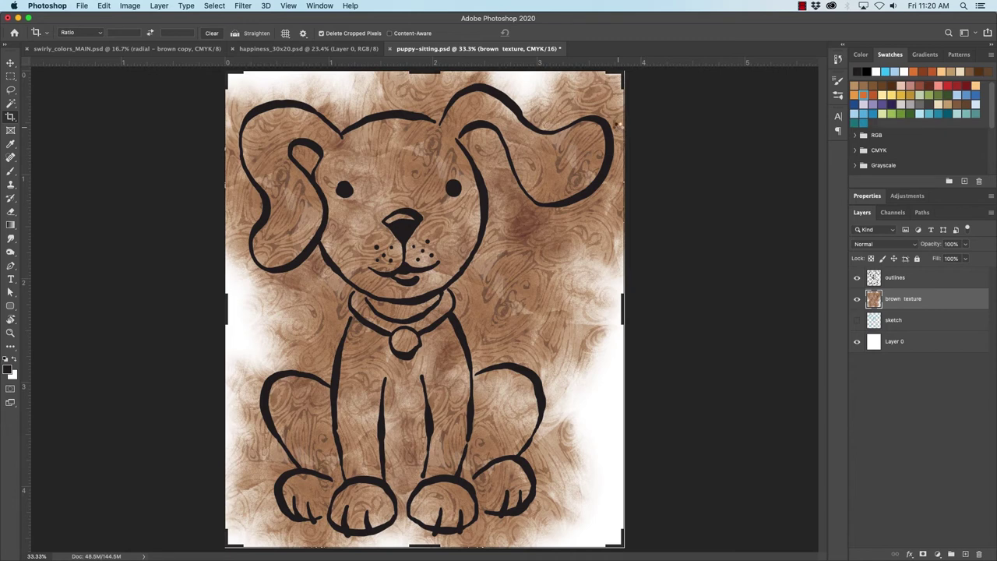
left_click(619, 127)
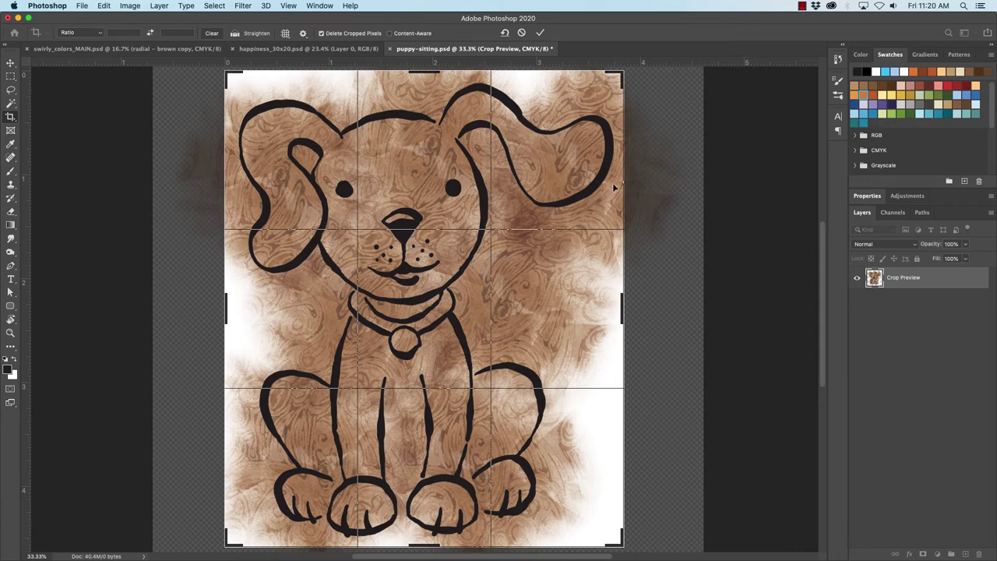
key("Return")
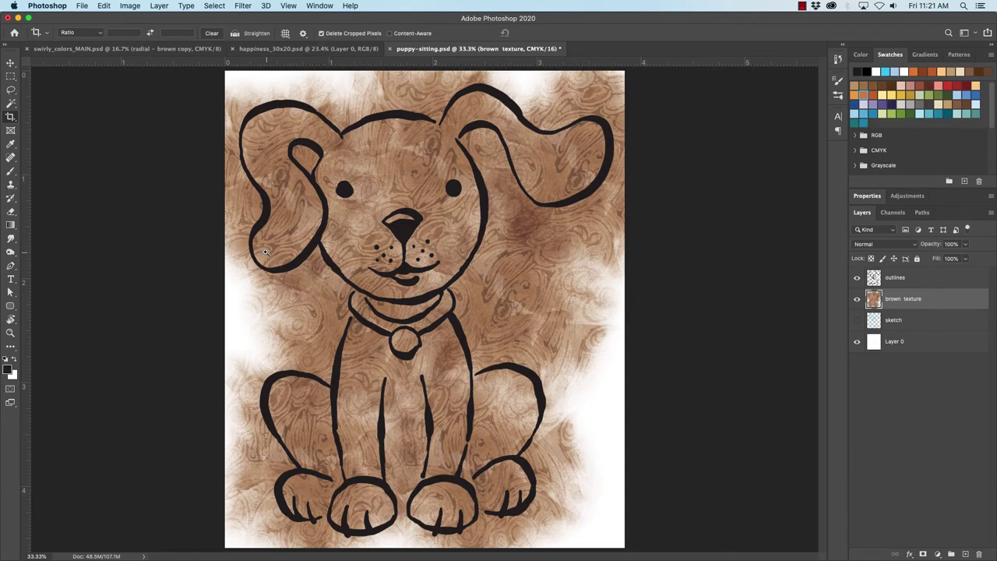
- Set up the Eraser with a 45 px tip at 100% hardness for the brown texture near the left ear
scroll(265, 251, "up", 10)
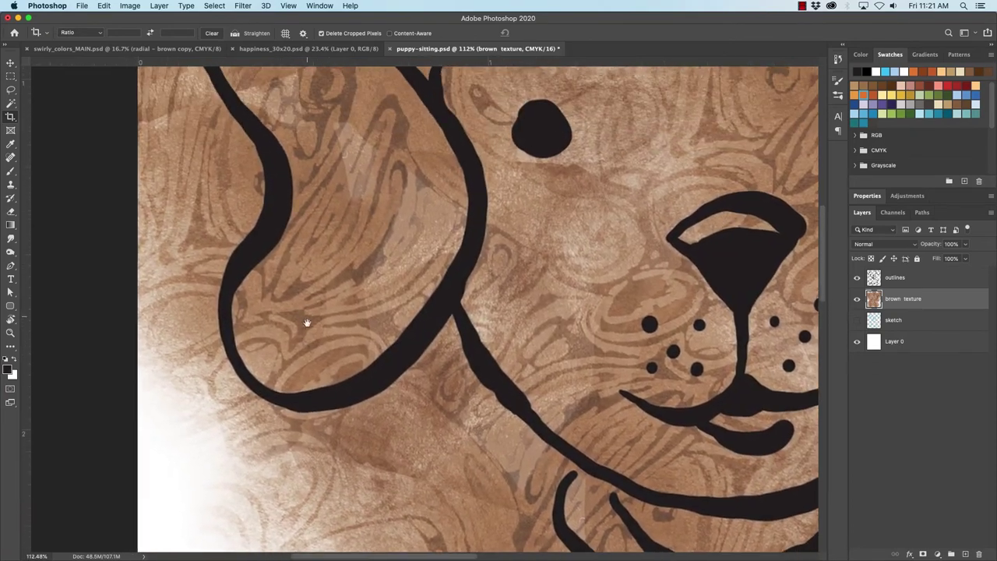
scroll(307, 323, "up", 1)
key("e")
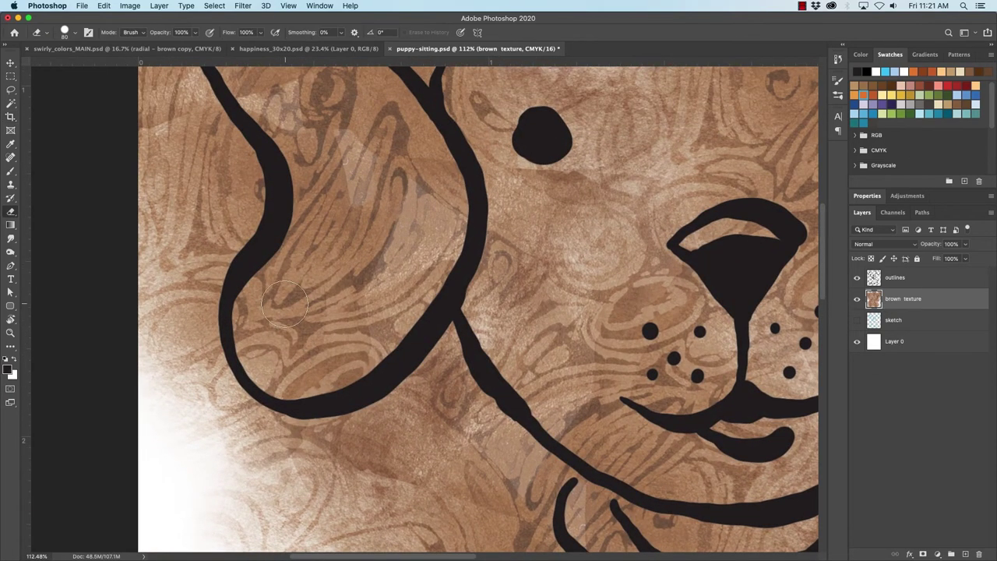
key("bracketleft")
key("bracketleft")
left_click(75, 34)
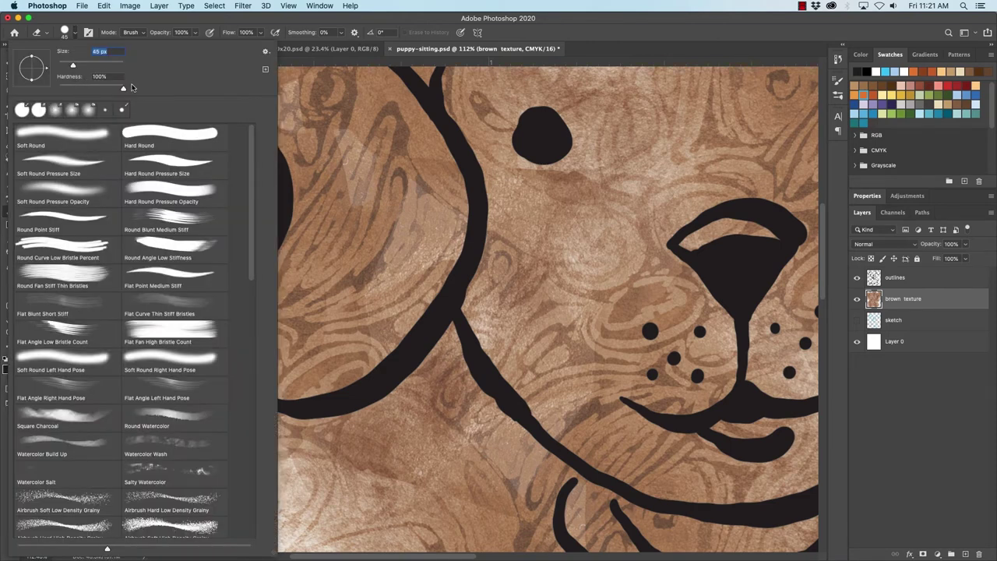
left_click(69, 34)
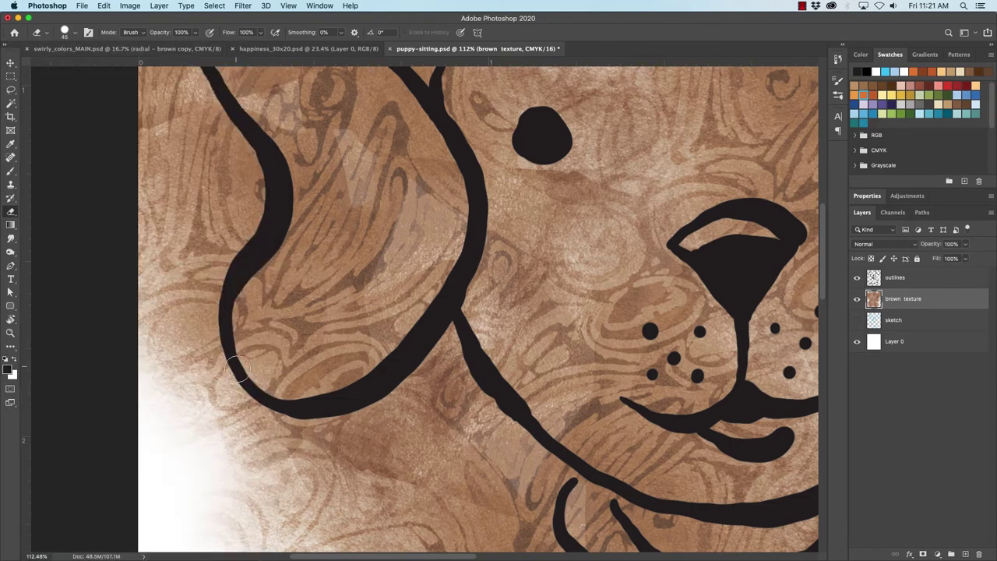
- Erase the brown texture in a narrow band along the outlines of the left ear, head top, right ear, cheeks and chin
mouse_move(243, 380)
left_mouse_down()
mouse_move(232, 332)
mouse_move(276, 229)
mouse_move(243, 127)
mouse_move(271, 349)
mouse_move(264, 295)
mouse_move(223, 173)
mouse_move(246, 101)
mouse_move(264, 81)
mouse_move(217, 245)
left_mouse_up()
mouse_move(201, 288)
left_mouse_down()
mouse_move(253, 231)
mouse_move(331, 212)
mouse_move(371, 216)
mouse_move(449, 254)
mouse_move(511, 314)
mouse_move(570, 272)
mouse_move(547, 287)
mouse_move(637, 257)
mouse_move(764, 263)
left_mouse_up()
mouse_move(719, 240)
left_mouse_down()
mouse_move(309, 199)
mouse_move(334, 216)
mouse_move(426, 233)
mouse_move(481, 153)
mouse_move(528, 128)
mouse_move(560, 125)
mouse_move(617, 143)
mouse_move(747, 251)
mouse_move(658, 234)
mouse_move(286, 229)
mouse_move(353, 249)
mouse_move(493, 206)
mouse_move(529, 215)
mouse_move(547, 236)
mouse_move(548, 326)
mouse_move(516, 402)
mouse_move(452, 452)
mouse_move(379, 480)
mouse_move(309, 479)
mouse_move(284, 465)
mouse_move(224, 379)
left_mouse_up()
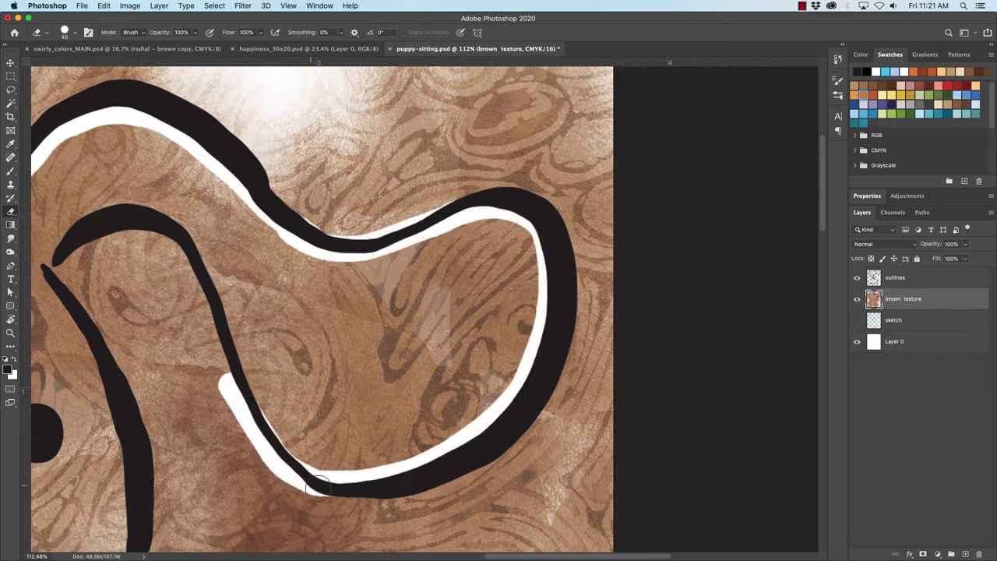
mouse_move(350, 484)
left_mouse_down()
mouse_move(295, 466)
mouse_move(256, 426)
mouse_move(231, 368)
mouse_move(261, 421)
mouse_move(328, 477)
mouse_move(298, 464)
mouse_move(248, 394)
mouse_move(336, 493)
mouse_move(342, 483)
mouse_move(260, 410)
mouse_move(204, 279)
mouse_move(166, 222)
mouse_move(105, 209)
mouse_move(70, 237)
mouse_move(59, 266)
mouse_move(232, 246)
mouse_move(385, 180)
mouse_move(343, 141)
left_mouse_up()
mouse_move(342, 119)
left_mouse_down()
mouse_move(330, 155)
mouse_move(348, 173)
mouse_move(328, 160)
mouse_move(368, 221)
mouse_move(402, 328)
mouse_move(410, 427)
mouse_move(392, 505)
mouse_move(409, 492)
mouse_move(494, 206)
mouse_move(483, 201)
mouse_move(406, 328)
mouse_move(344, 367)
mouse_move(247, 392)
mouse_move(168, 385)
mouse_move(434, 413)
mouse_move(426, 424)
mouse_move(313, 373)
mouse_move(226, 226)
left_mouse_up()
- Erase the brown texture inside the nose highlight and open mouth, and check the erased shapes with the outlines layer hidden
mouse_move(468, 168)
left_mouse_down()
mouse_move(446, 173)
mouse_move(493, 156)
mouse_move(541, 162)
mouse_move(494, 171)
left_mouse_up()
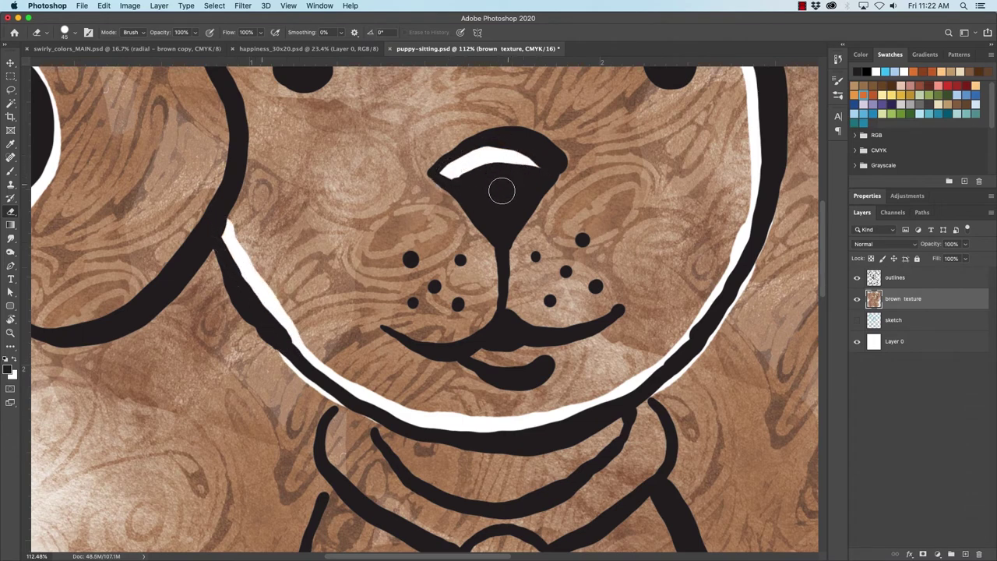
mouse_move(493, 348)
left_mouse_down()
mouse_move(517, 364)
mouse_move(538, 346)
mouse_move(484, 347)
left_mouse_up()
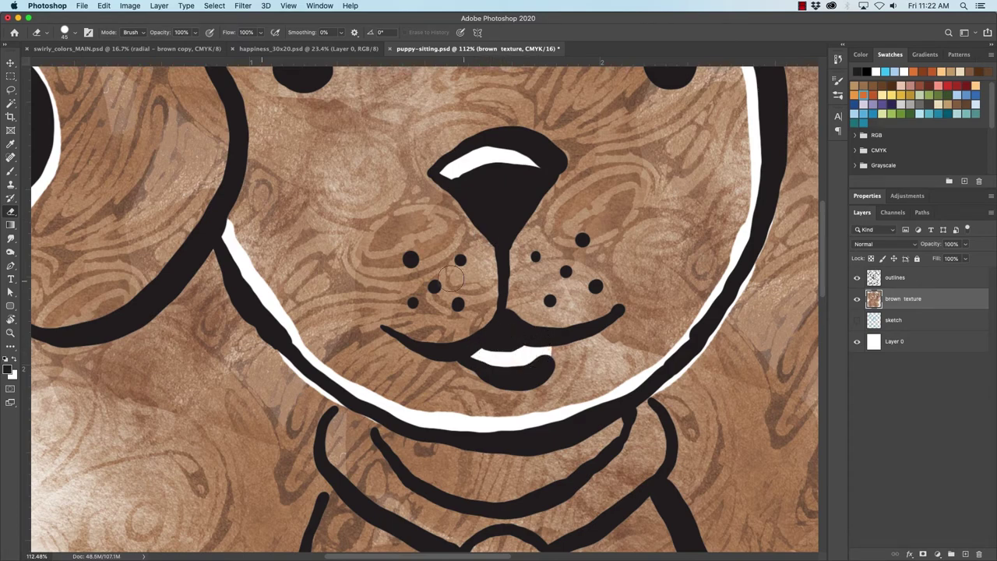
left_click(857, 278)
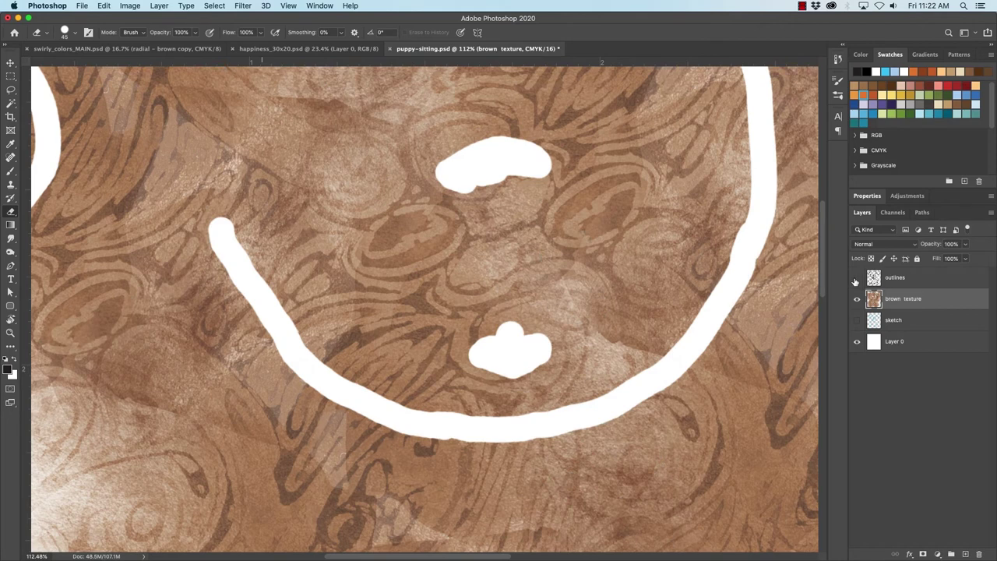
left_click(857, 278)
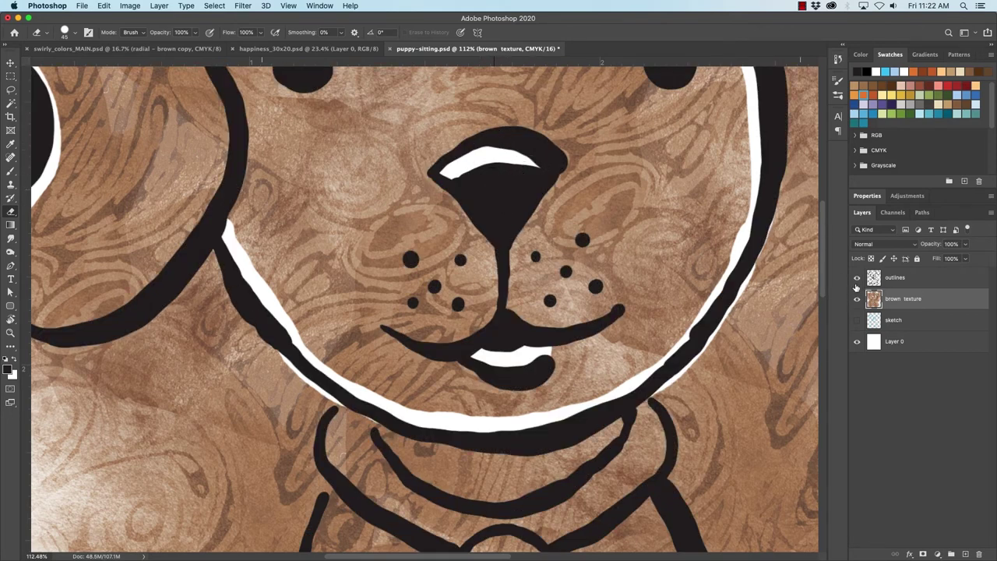
left_click(857, 278)
left_click(858, 278)
- Erase the brown texture along both sides of the left ear's inner line, around its fold and along its lower edge
left_click_drag(228, 230, 316, 400)
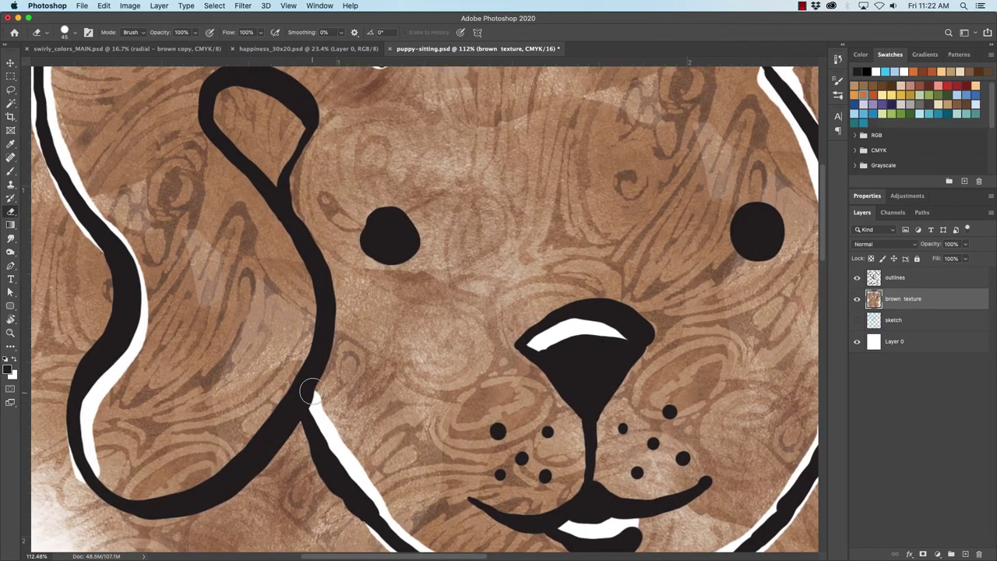
mouse_move(321, 376)
left_mouse_down()
mouse_move(330, 287)
mouse_move(288, 187)
mouse_move(311, 116)
mouse_move(305, 96)
mouse_move(297, 224)
mouse_move(325, 220)
mouse_move(309, 195)
mouse_move(266, 176)
mouse_move(226, 188)
mouse_move(218, 211)
mouse_move(234, 255)
mouse_move(315, 341)
mouse_move(289, 317)
mouse_move(329, 402)
mouse_move(328, 463)
left_mouse_up()
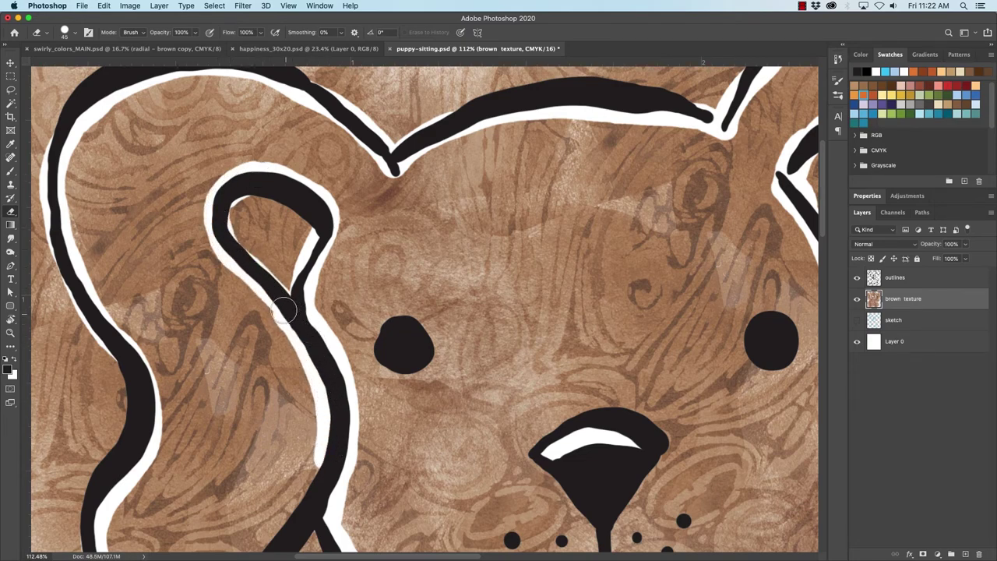
scroll(295, 384, "down", 5)
scroll(295, 383, "left", 1)
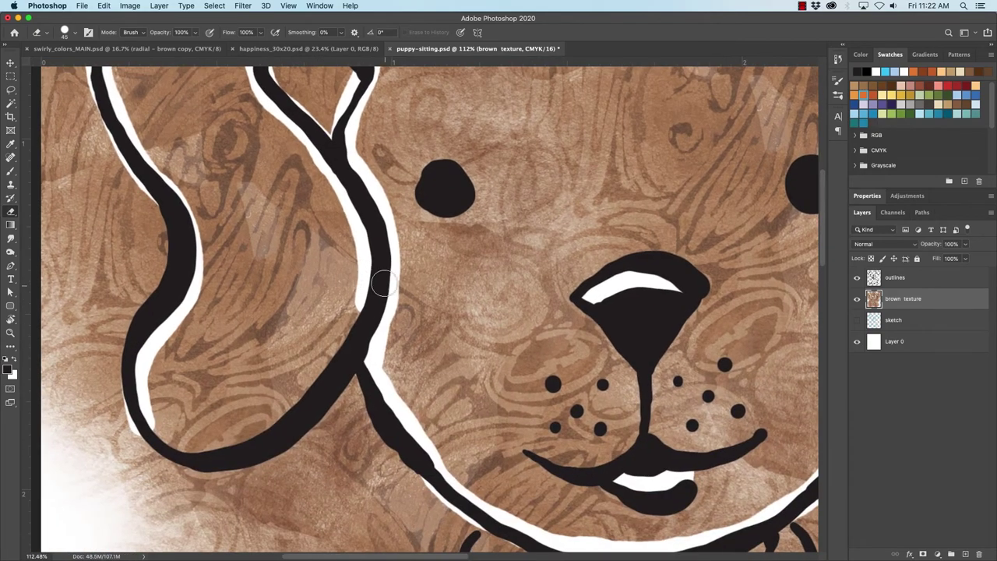
mouse_move(351, 335)
left_mouse_down()
mouse_move(325, 375)
mouse_move(234, 441)
mouse_move(185, 446)
mouse_move(155, 433)
mouse_move(138, 412)
mouse_move(148, 391)
left_mouse_up()
- Erase the brown texture inside the collar band, from its left end around to its right end
scroll(148, 391, "down", 10)
scroll(149, 391, "right", 6)
scroll(191, 170, "down", 2)
scroll(191, 170, "right", 2)
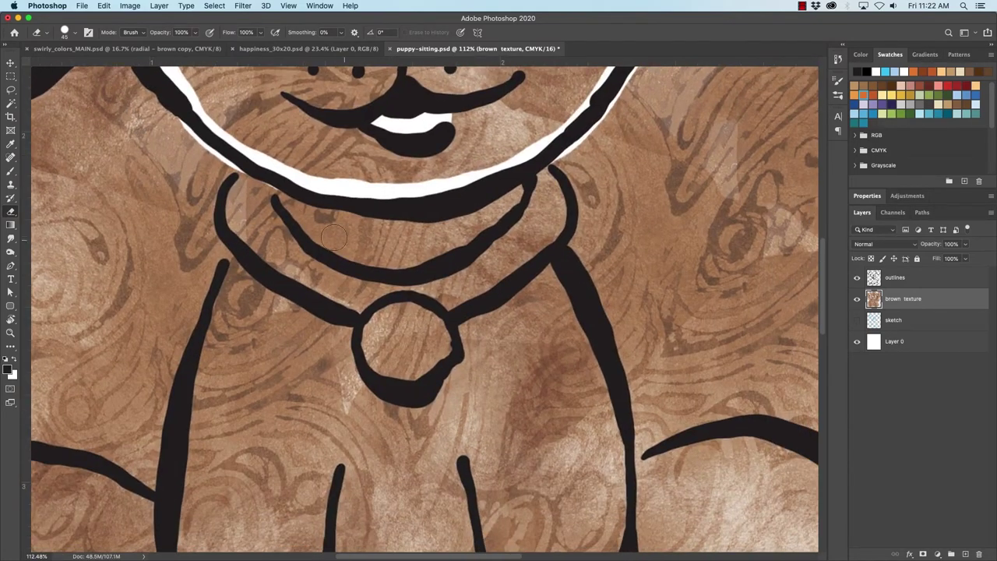
mouse_move(262, 188)
left_mouse_down()
mouse_move(286, 233)
mouse_move(279, 239)
mouse_move(297, 225)
mouse_move(307, 239)
mouse_move(290, 250)
mouse_move(278, 234)
mouse_move(317, 270)
mouse_move(412, 287)
mouse_move(446, 281)
mouse_move(497, 247)
mouse_move(541, 173)
mouse_move(509, 194)
mouse_move(541, 185)
mouse_move(518, 234)
mouse_move(444, 279)
mouse_move(396, 289)
mouse_move(341, 281)
mouse_move(282, 237)
mouse_move(307, 227)
left_mouse_up()
key("super+z")
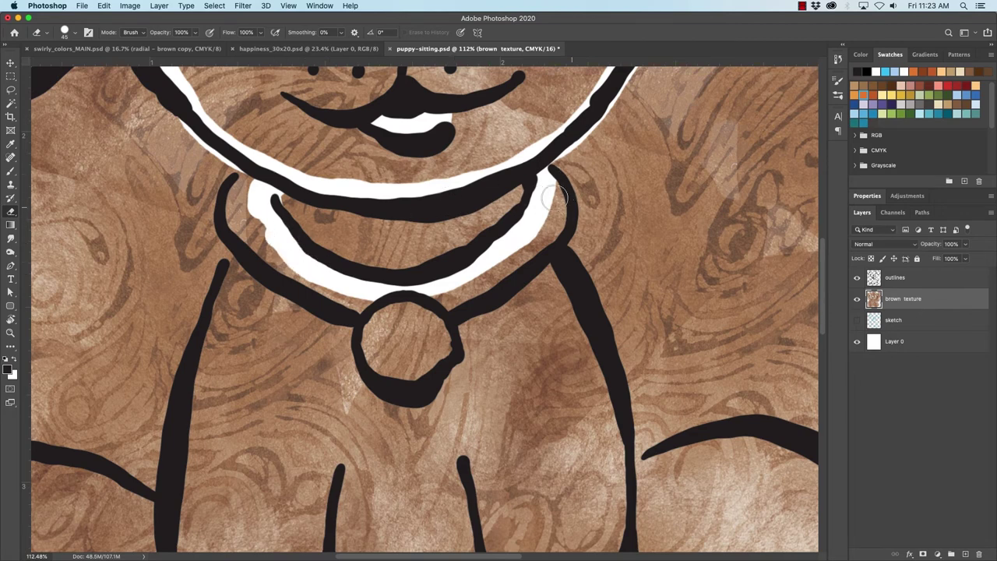
left_click_drag(555, 199, 551, 233)
- Erase the brown texture at the collar's right end, along the collar's lower edge and around the hanging tag
mouse_move(454, 321)
left_mouse_down()
mouse_move(540, 274)
mouse_move(573, 268)
left_mouse_up()
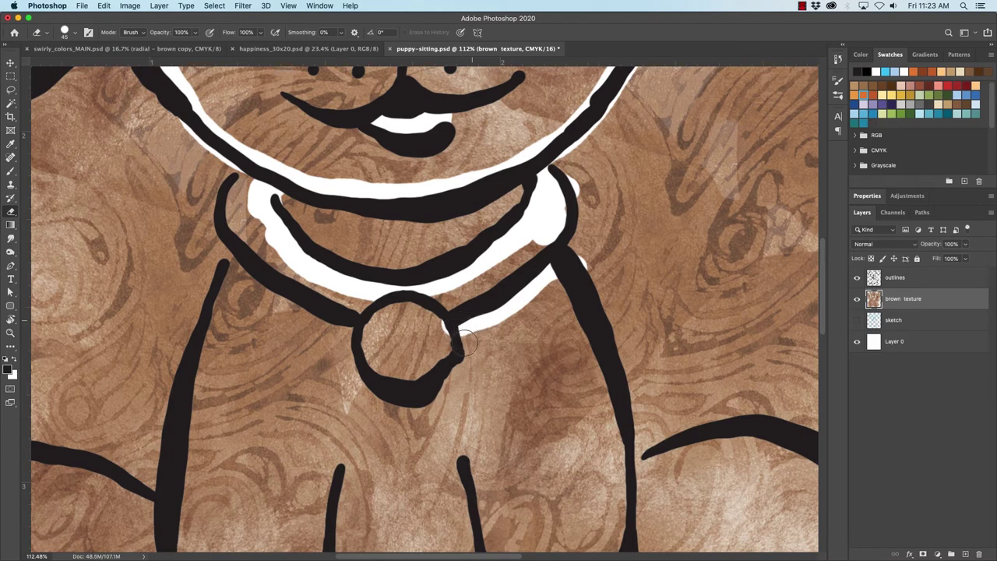
mouse_move(461, 342)
left_mouse_down()
mouse_move(425, 398)
mouse_move(392, 398)
mouse_move(357, 367)
mouse_move(346, 327)
mouse_move(248, 264)
mouse_move(233, 255)
mouse_move(201, 290)
mouse_move(251, 268)
mouse_move(276, 310)
mouse_move(353, 356)
mouse_move(260, 267)
mouse_move(298, 301)
mouse_move(349, 322)
left_mouse_up()
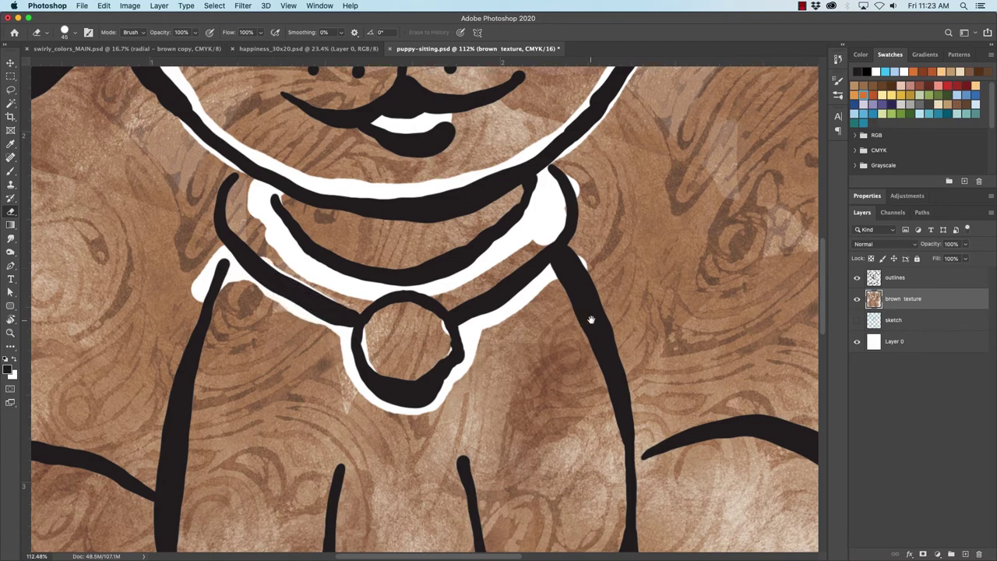
- Erase the brown texture down both sides of the right body line and inside the right haunch, and start along the hind paw's top
left_click_drag(591, 320, 338, 211)
mouse_move(301, 170)
left_mouse_down()
mouse_move(342, 257)
mouse_move(356, 308)
mouse_move(349, 345)
mouse_move(373, 261)
left_mouse_up()
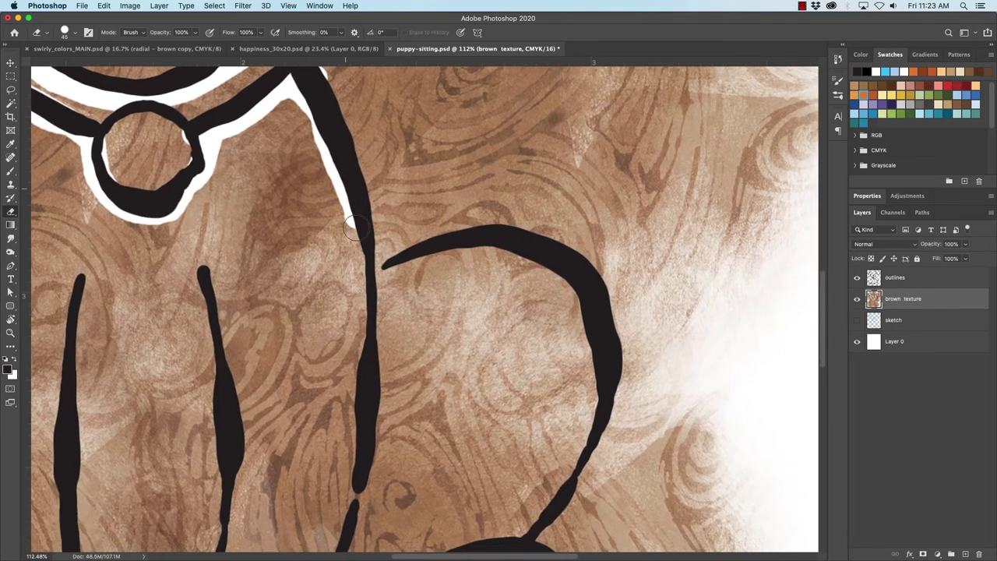
mouse_move(354, 228)
left_mouse_down()
mouse_move(362, 272)
mouse_move(344, 533)
mouse_move(374, 437)
mouse_move(369, 236)
left_mouse_up()
mouse_move(373, 295)
left_mouse_down()
mouse_move(388, 269)
mouse_move(447, 247)
mouse_move(501, 246)
mouse_move(536, 259)
mouse_move(583, 297)
mouse_move(590, 428)
left_mouse_up()
scroll(567, 463, "down", 10)
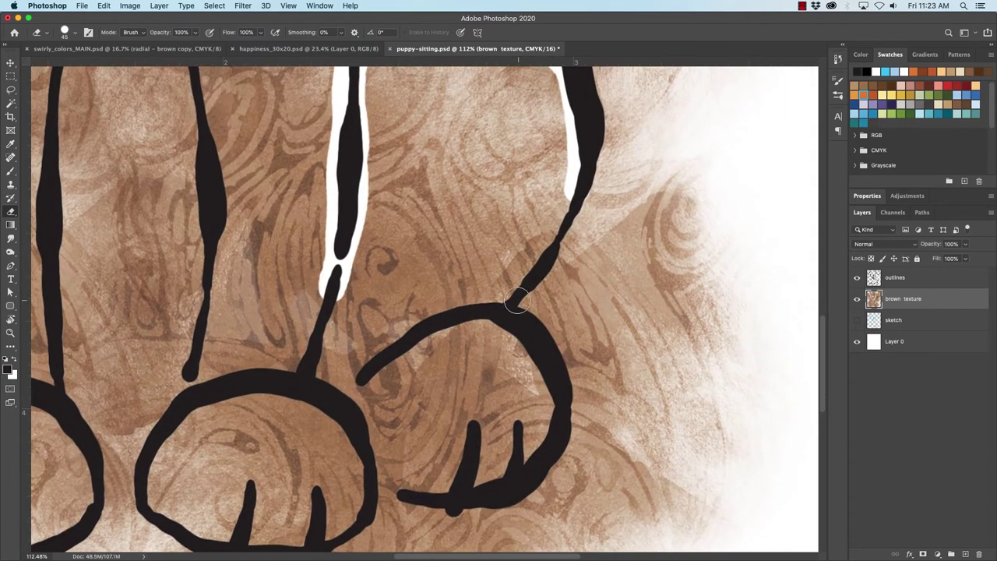
mouse_move(517, 294)
left_mouse_down()
mouse_move(558, 238)
mouse_move(590, 152)
left_mouse_up()
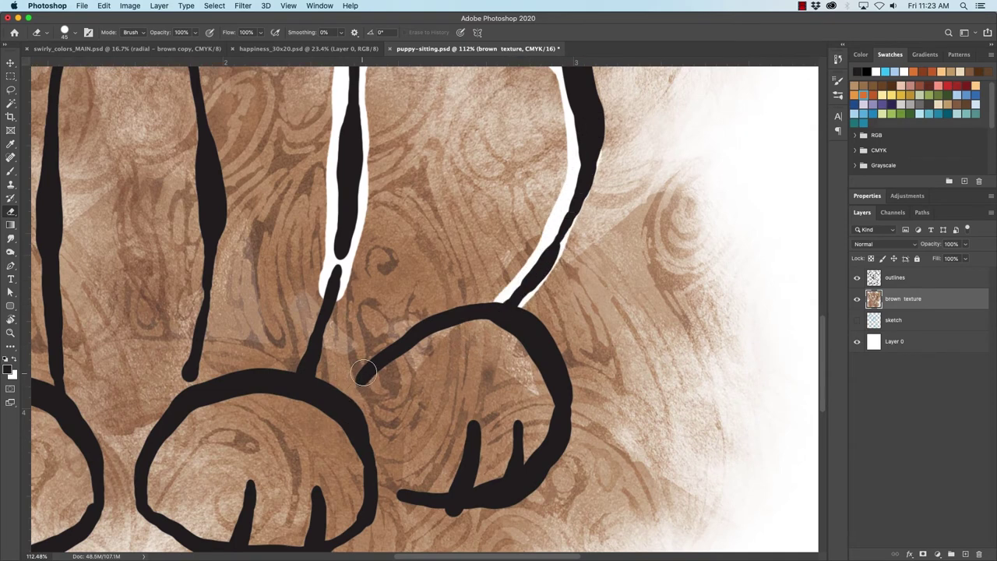
left_click_drag(358, 379, 418, 315)
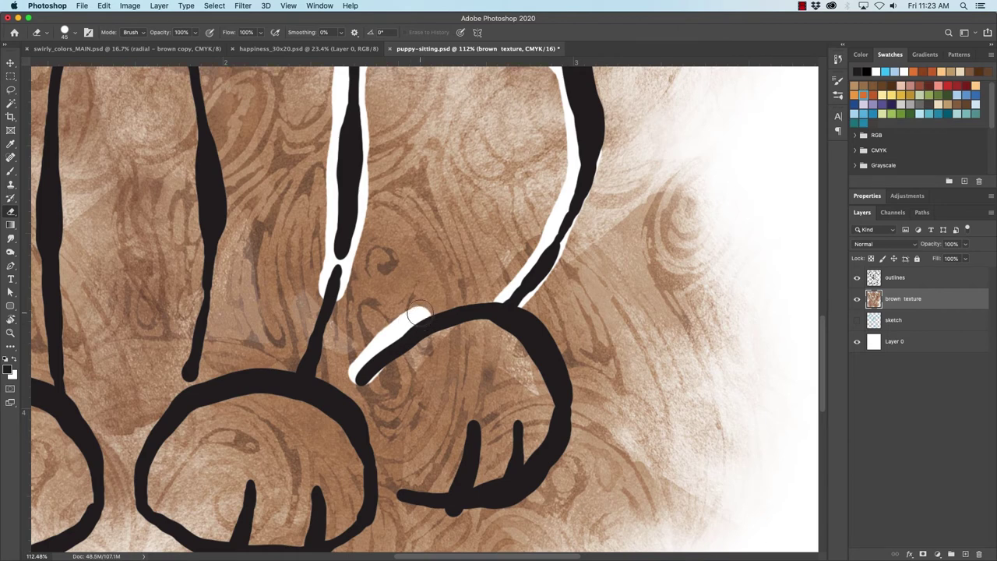
- Set the eraser brush's size jitter control to Pen Pressure and reduce the brush tip spacing
left_click(839, 80)
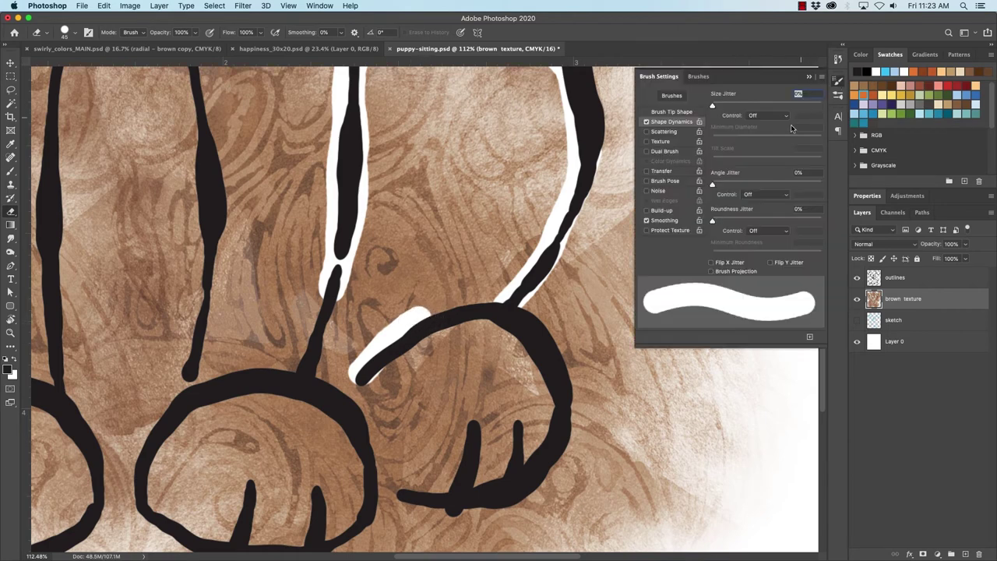
left_click(765, 115)
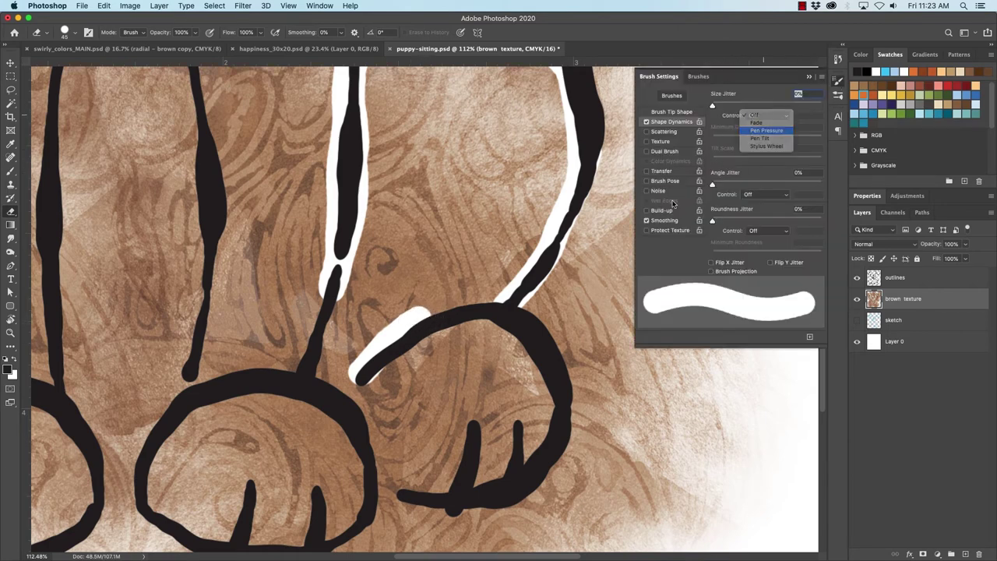
left_click(762, 131)
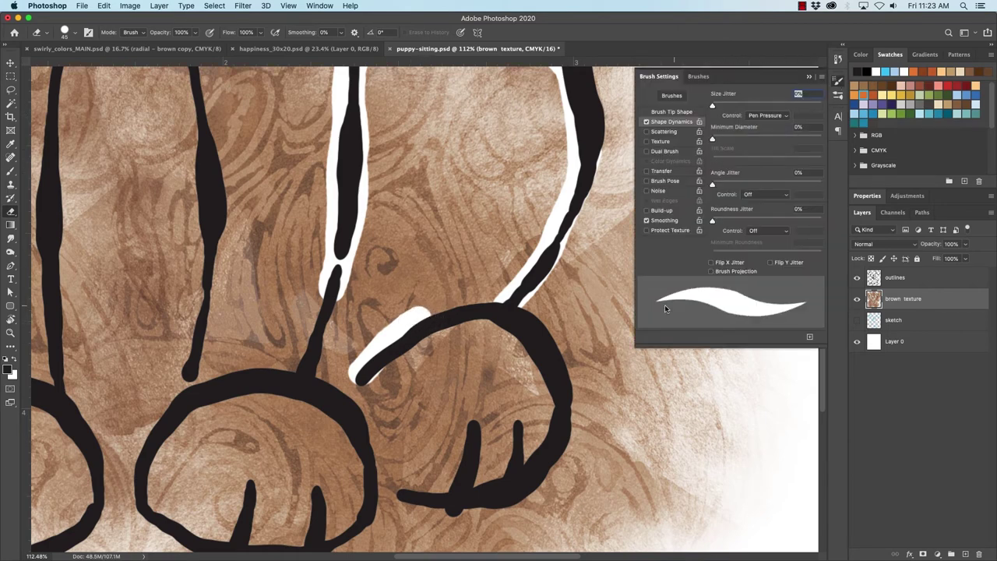
left_click(670, 112)
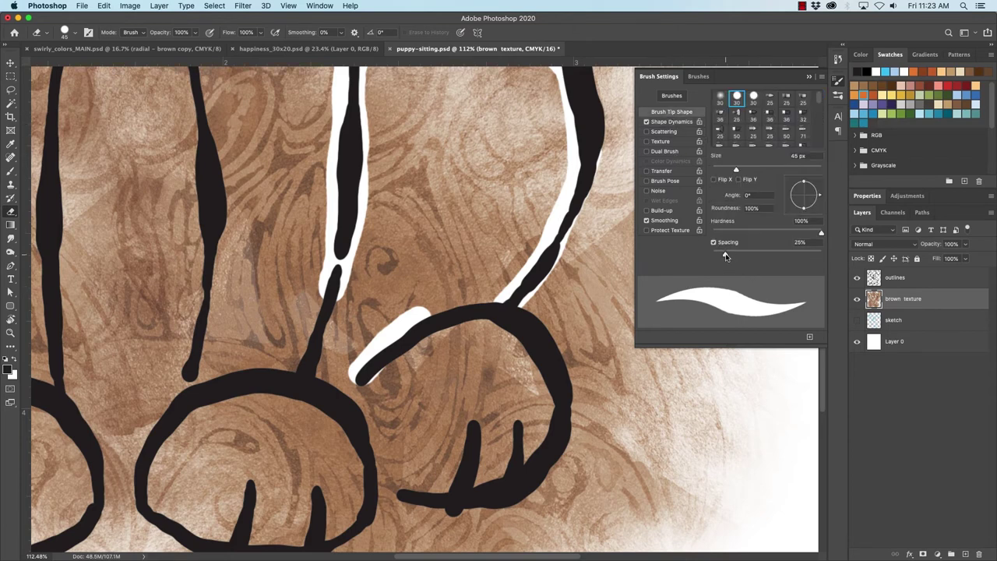
left_click_drag(725, 256, 694, 257)
left_click(810, 78)
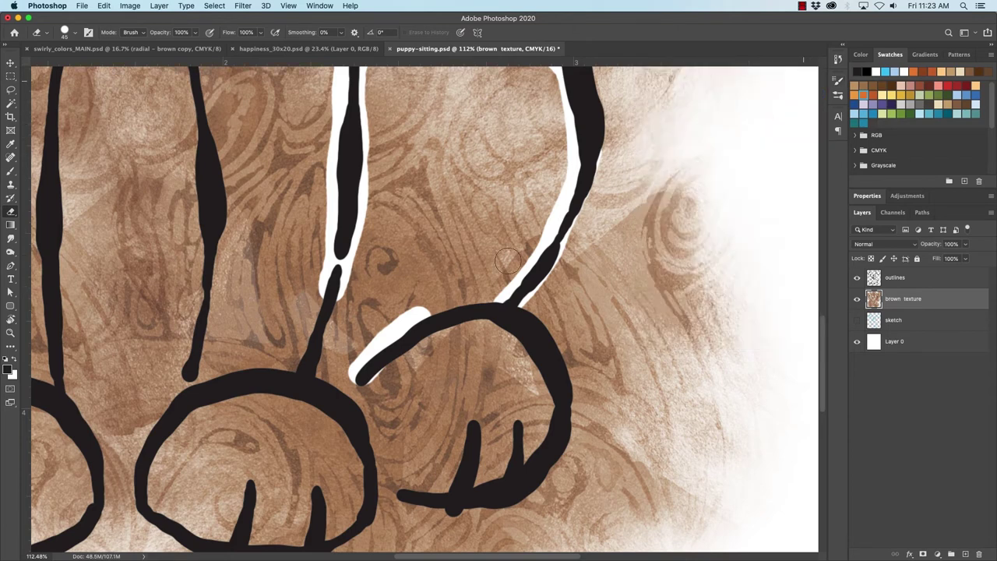
- Undo the last erase stroke on the right hind paw and test the pressure-sensitive eraser with a curved stroke beside the paw
key("super+z")
key("super+z")
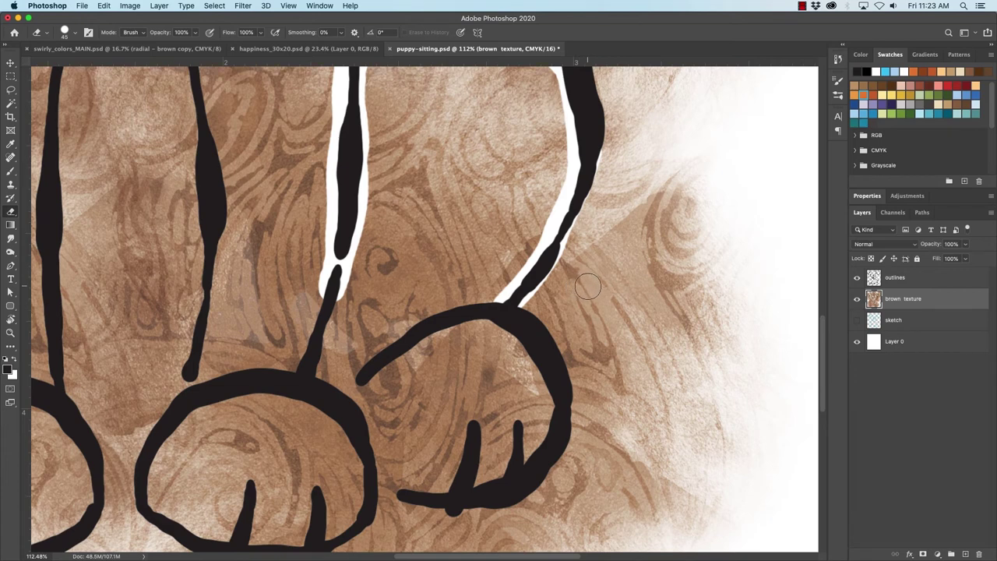
mouse_move(600, 286)
left_mouse_down()
mouse_move(630, 308)
mouse_move(638, 345)
mouse_move(618, 435)
left_mouse_up()
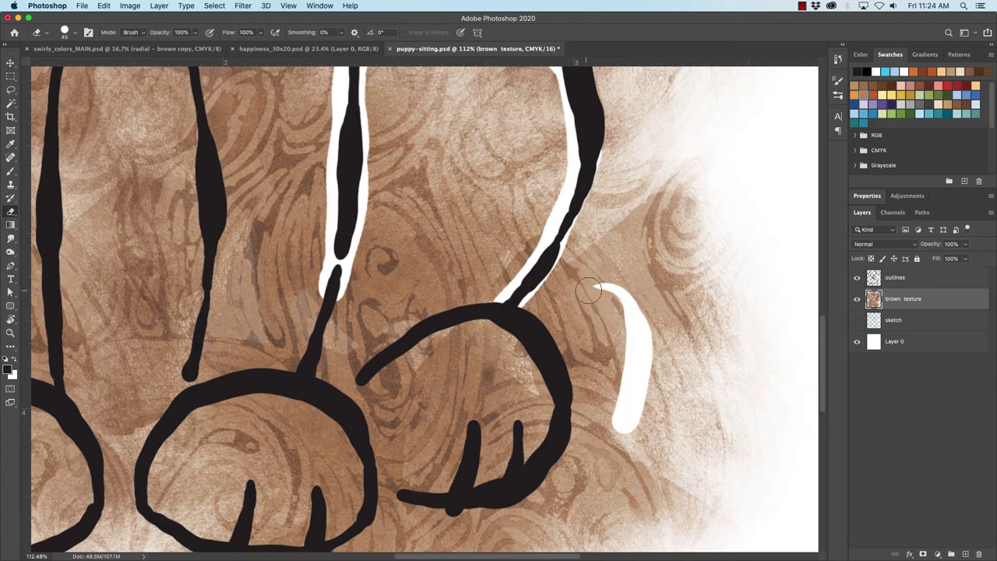
- Erase the brown texture along the right hind paw's top, inside and underside, and along both sides of the lower right leg line
mouse_move(382, 351)
left_mouse_down()
mouse_move(361, 379)
mouse_move(412, 328)
mouse_move(464, 303)
mouse_move(519, 295)
left_mouse_up()
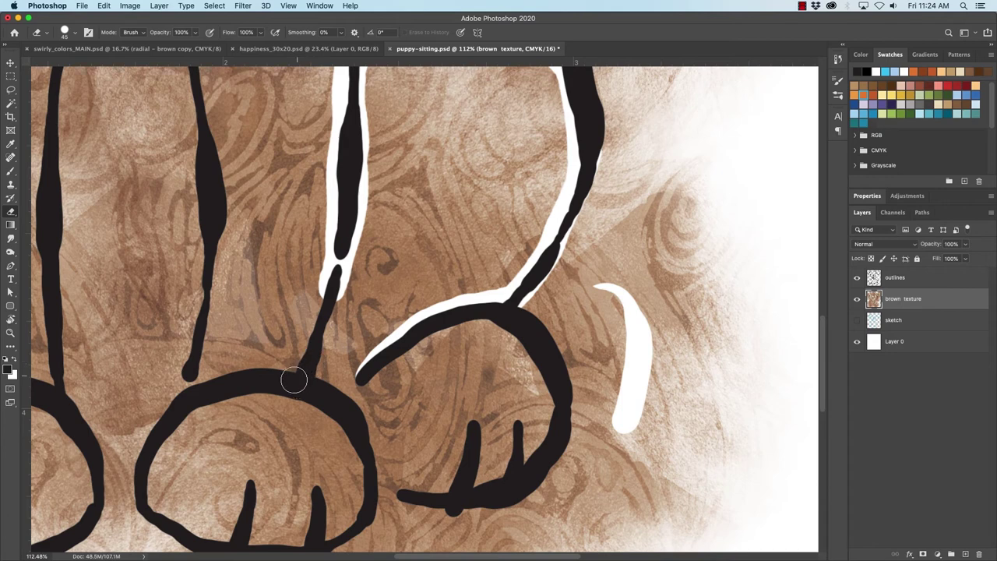
mouse_move(294, 379)
left_mouse_down()
mouse_move(330, 275)
mouse_move(333, 286)
mouse_move(343, 274)
mouse_move(312, 364)
left_mouse_up()
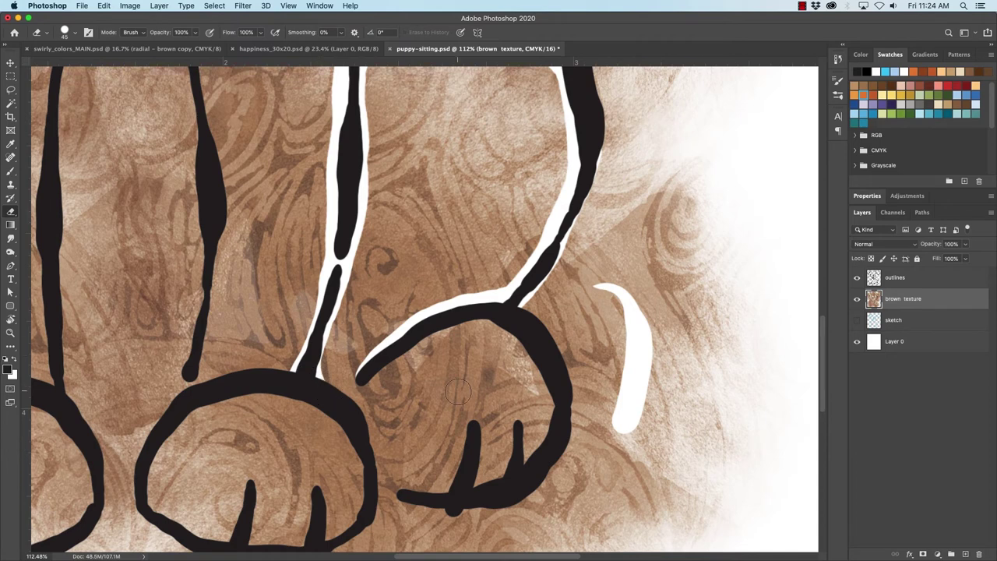
scroll(351, 355, "down", 5)
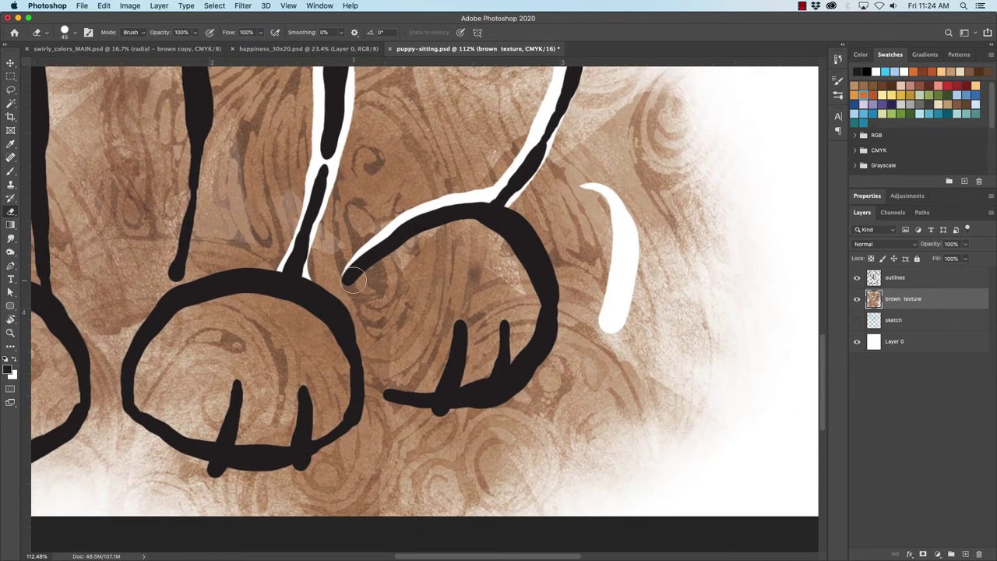
mouse_move(351, 290)
left_mouse_down()
mouse_move(388, 253)
mouse_move(337, 302)
left_mouse_up()
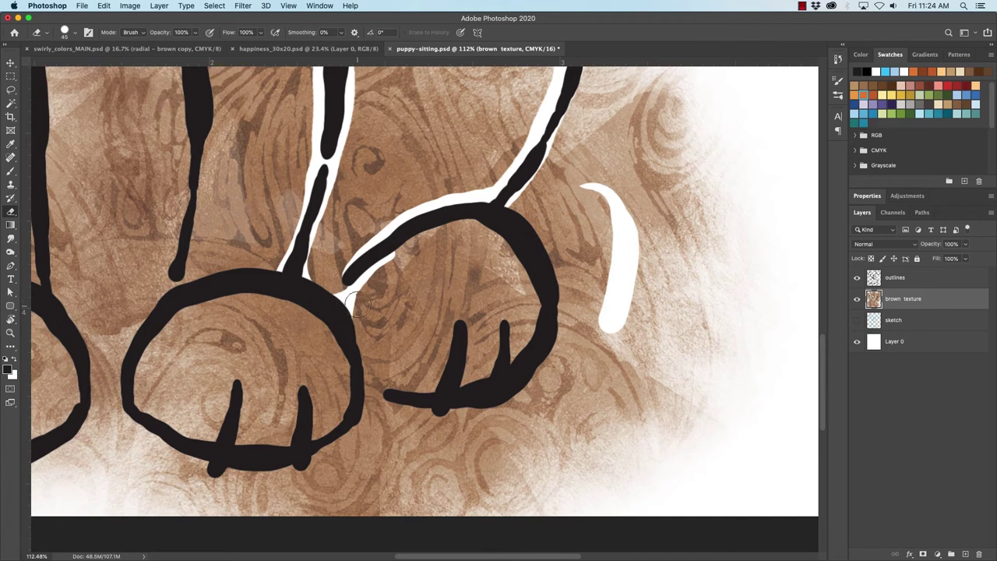
mouse_move(355, 280)
left_mouse_down()
mouse_move(364, 367)
mouse_move(395, 394)
mouse_move(446, 406)
mouse_move(487, 397)
mouse_move(511, 369)
left_mouse_up()
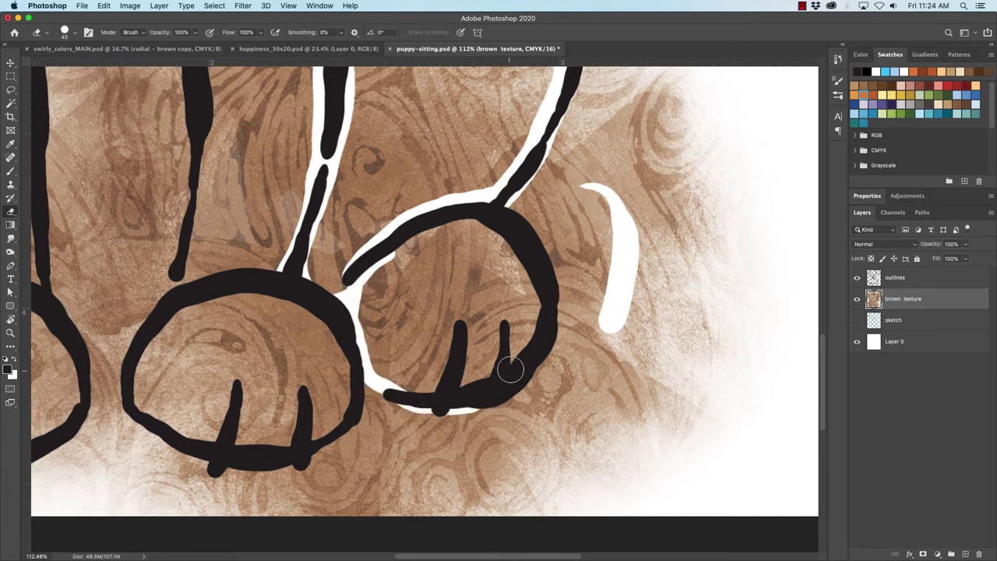
mouse_move(377, 261)
left_mouse_down()
mouse_move(431, 233)
mouse_move(491, 226)
mouse_move(455, 220)
mouse_move(516, 252)
mouse_move(538, 290)
mouse_move(539, 331)
left_mouse_up()
mouse_move(520, 374)
left_mouse_down()
mouse_move(499, 396)
mouse_move(456, 405)
left_mouse_up()
- Erase the brown texture along the inner edges and undersides of both front paws and in the gap between them
left_click_drag(383, 355, 521, 319)
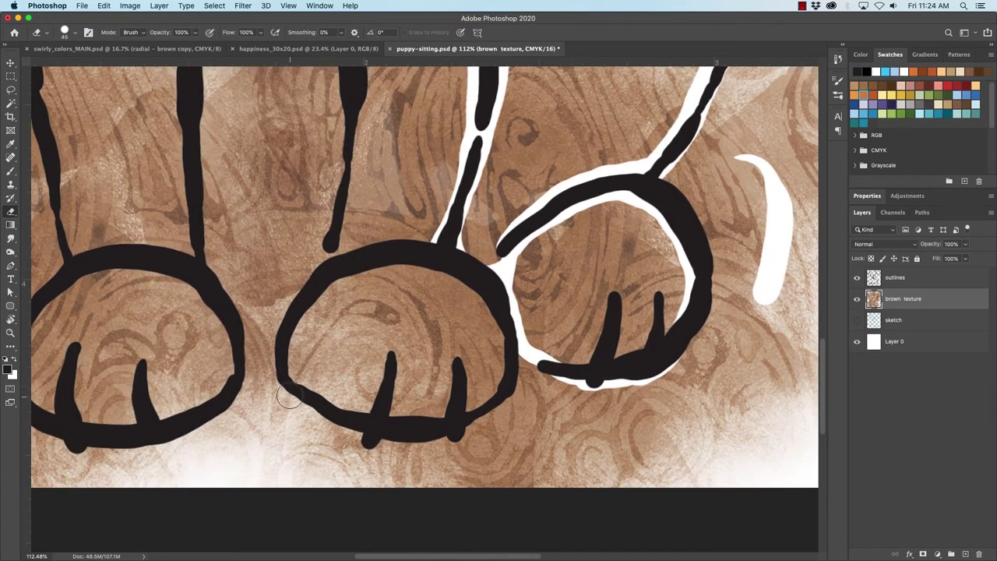
mouse_move(288, 398)
left_mouse_down()
mouse_move(282, 336)
mouse_move(322, 291)
mouse_move(386, 262)
mouse_move(439, 273)
mouse_move(475, 299)
mouse_move(502, 339)
mouse_move(505, 382)
mouse_move(485, 421)
mouse_move(421, 443)
mouse_move(348, 437)
mouse_move(300, 413)
mouse_move(285, 386)
left_mouse_up()
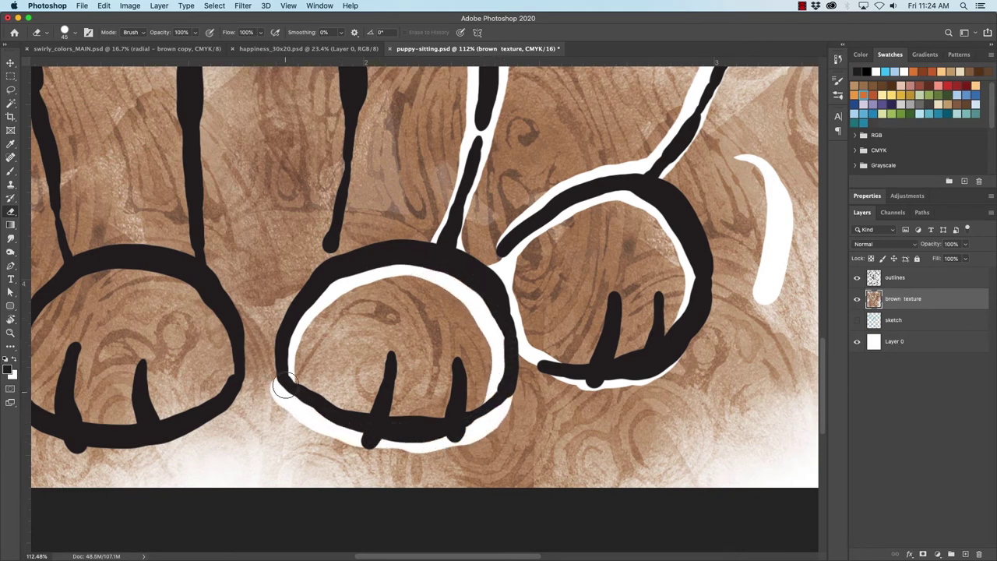
left_click_drag(354, 353, 347, 501)
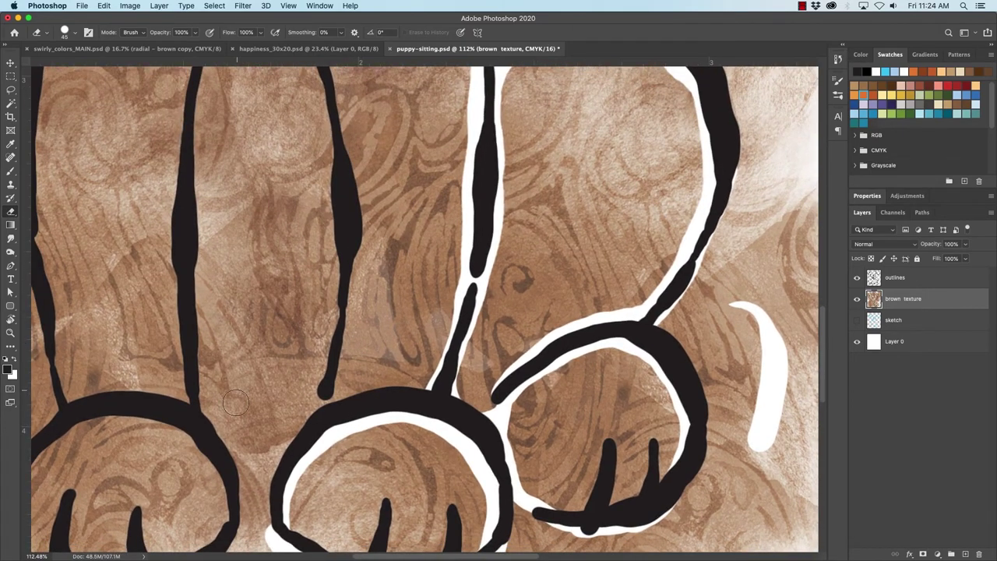
mouse_move(279, 363)
left_mouse_down()
mouse_move(289, 335)
mouse_move(387, 264)
left_mouse_up()
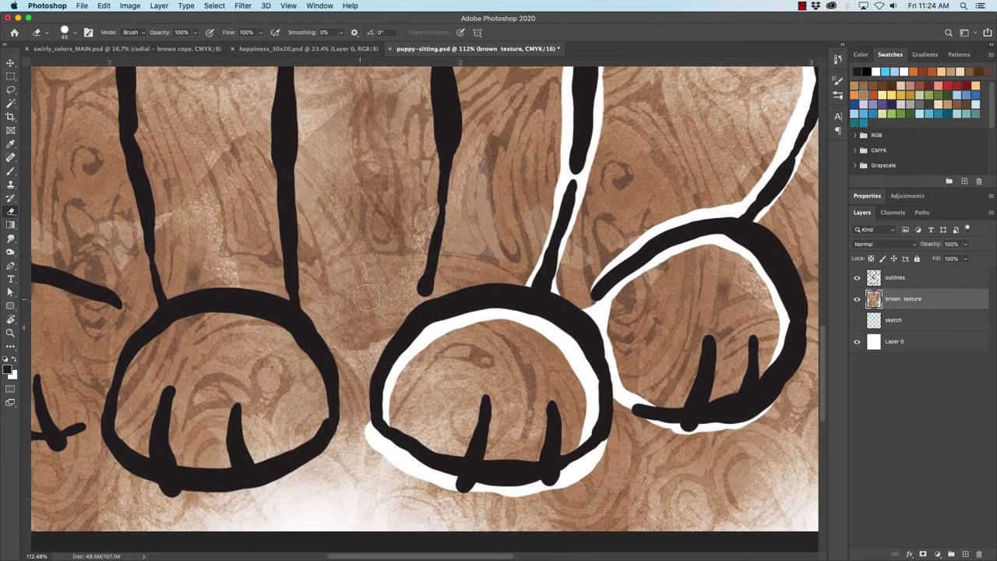
mouse_move(398, 341)
left_mouse_down()
mouse_move(361, 376)
mouse_move(327, 365)
left_mouse_up()
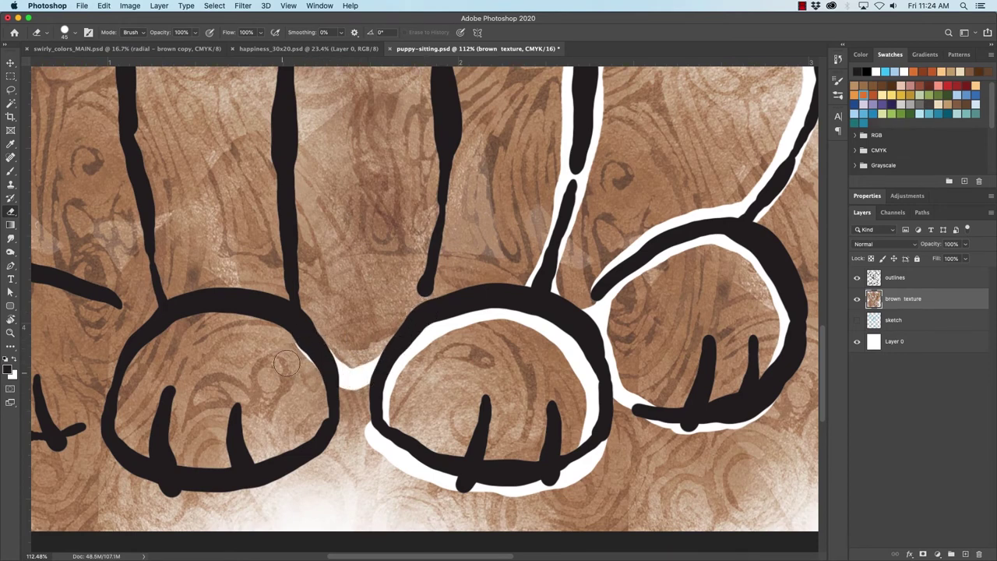
mouse_move(328, 417)
left_mouse_down()
mouse_move(302, 333)
mouse_move(279, 317)
mouse_move(204, 306)
mouse_move(129, 355)
mouse_move(107, 425)
mouse_move(113, 460)
mouse_move(156, 489)
mouse_move(212, 494)
mouse_move(297, 475)
mouse_move(327, 446)
mouse_move(340, 397)
mouse_move(356, 395)
mouse_move(360, 413)
mouse_move(342, 456)
mouse_move(378, 456)
left_mouse_up()
- Erase the brown texture along the left hind paw's inner edge and underside, up to the neighboring front paw
left_click_drag(337, 378, 413, 458)
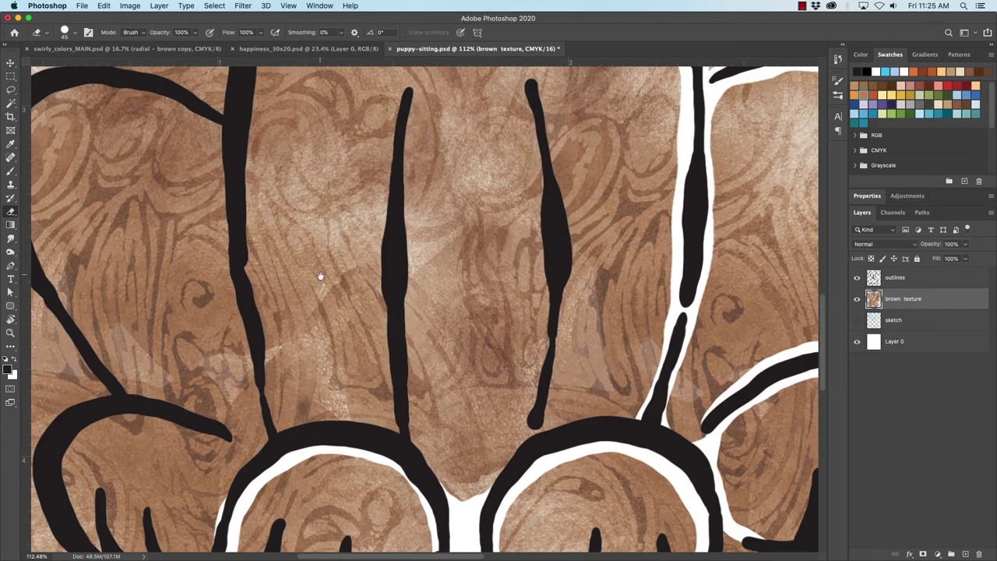
mouse_move(321, 276)
left_mouse_down()
mouse_move(405, 251)
mouse_move(433, 162)
left_mouse_up()
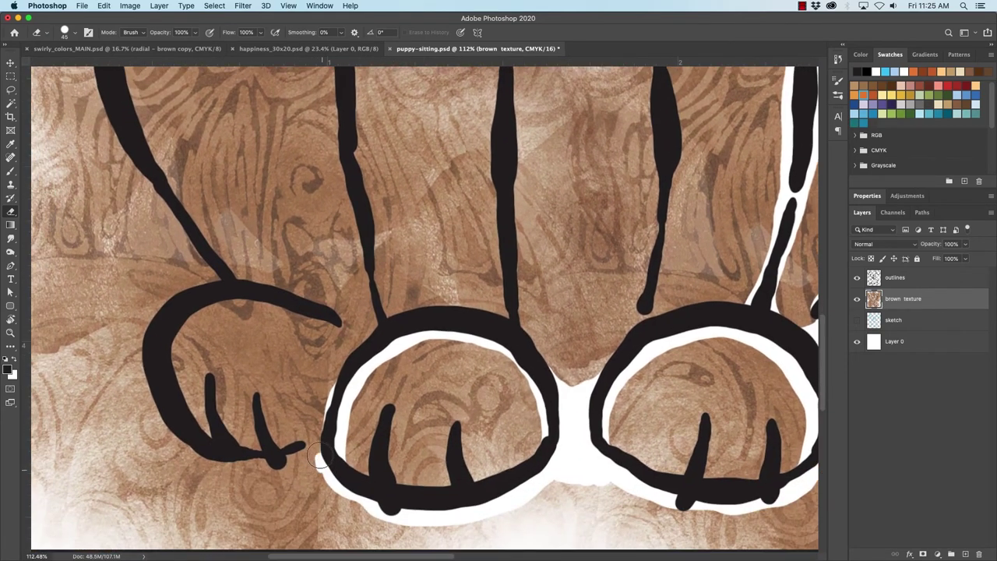
mouse_move(313, 445)
left_mouse_down()
mouse_move(242, 466)
mouse_move(199, 447)
mouse_move(170, 376)
mouse_move(180, 329)
mouse_move(200, 312)
mouse_move(252, 299)
mouse_move(298, 311)
left_mouse_up()
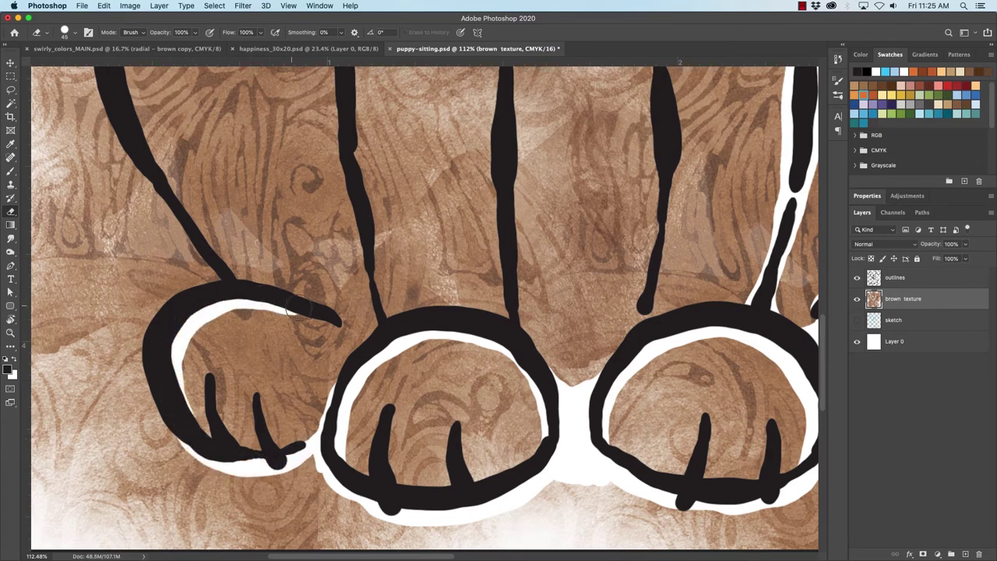
- Erase the brown texture along both sides of the left body line up to the collar and along the left haunch's inner edge
scroll(335, 319, "up", 4)
scroll(335, 319, "right", 1)
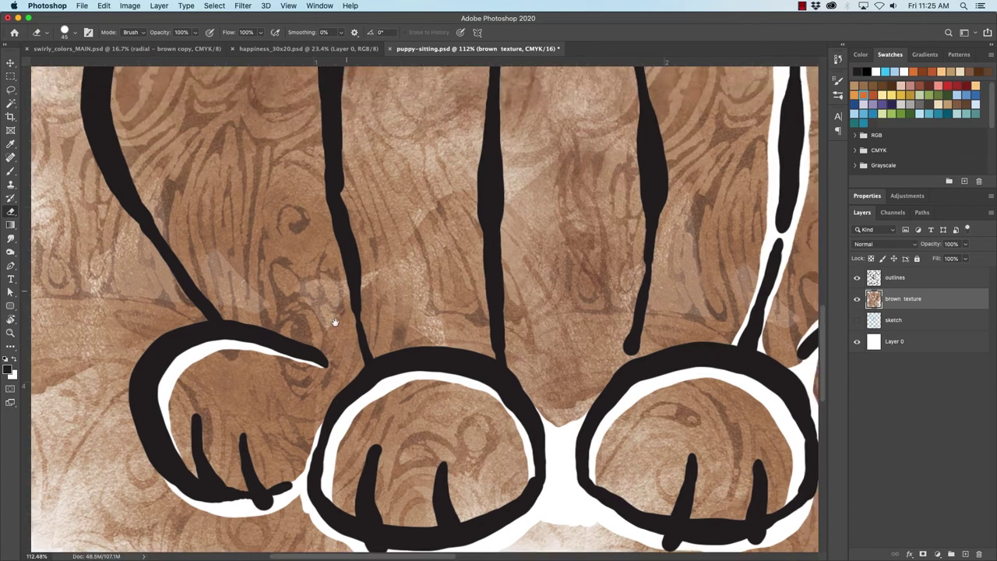
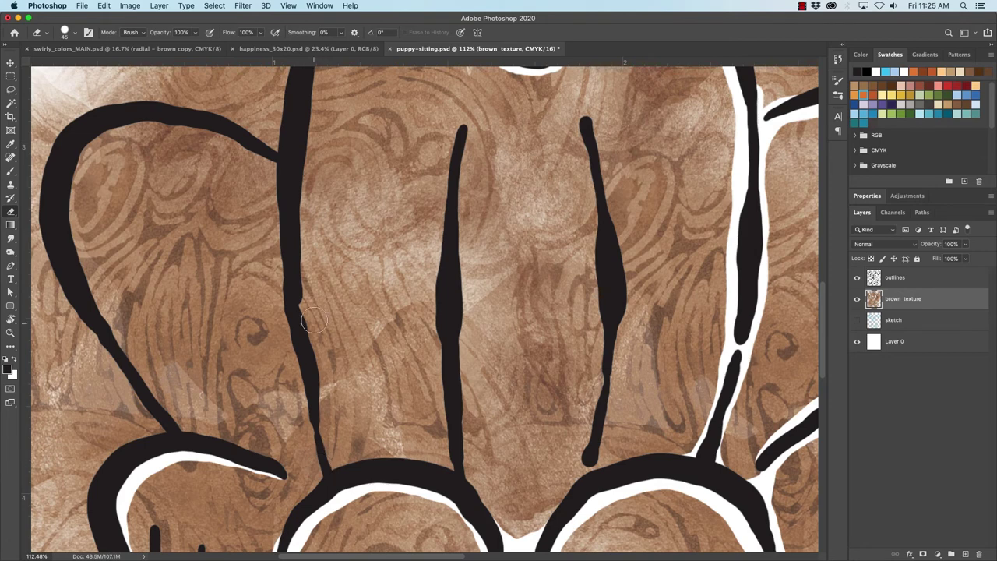
left_click(338, 469)
mouse_move(338, 469)
left_mouse_down()
mouse_move(325, 446)
mouse_move(306, 319)
mouse_move(297, 153)
mouse_move(277, 161)
mouse_move(259, 142)
mouse_move(277, 178)
mouse_move(292, 336)
mouse_move(321, 497)
left_mouse_up()
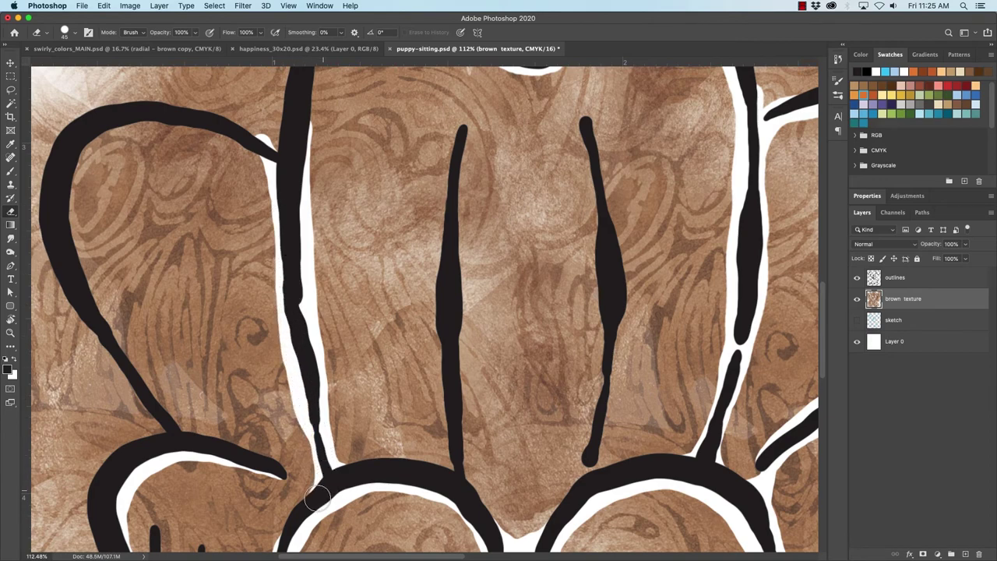
mouse_move(254, 454)
left_mouse_down()
mouse_move(179, 426)
mouse_move(79, 286)
mouse_move(107, 336)
mouse_move(70, 236)
mouse_move(70, 177)
mouse_move(104, 133)
mouse_move(156, 119)
mouse_move(212, 133)
mouse_move(209, 125)
mouse_move(149, 122)
mouse_move(254, 146)
mouse_move(278, 184)
mouse_move(290, 176)
mouse_move(266, 408)
mouse_move(297, 194)
mouse_move(330, 153)
mouse_move(286, 248)
mouse_move(331, 160)
left_mouse_up()
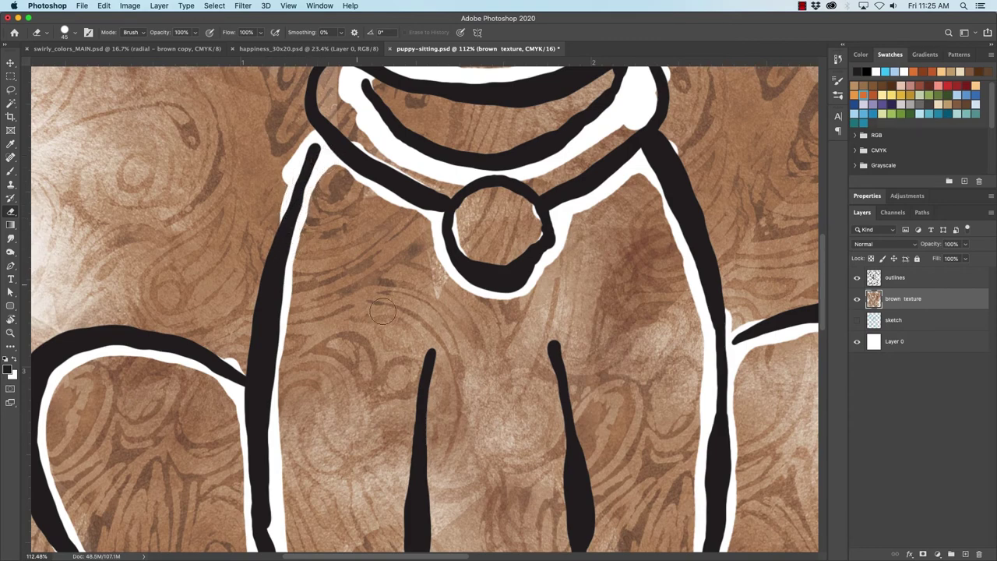
- Activate the Lasso tool and hide the outlines layer, leaving the erased brown texture shapes in view
left_click(490, 345, "alt")
left_click(490, 344, "alt")
left_click(490, 344, "alt")
left_click(487, 342, "alt")
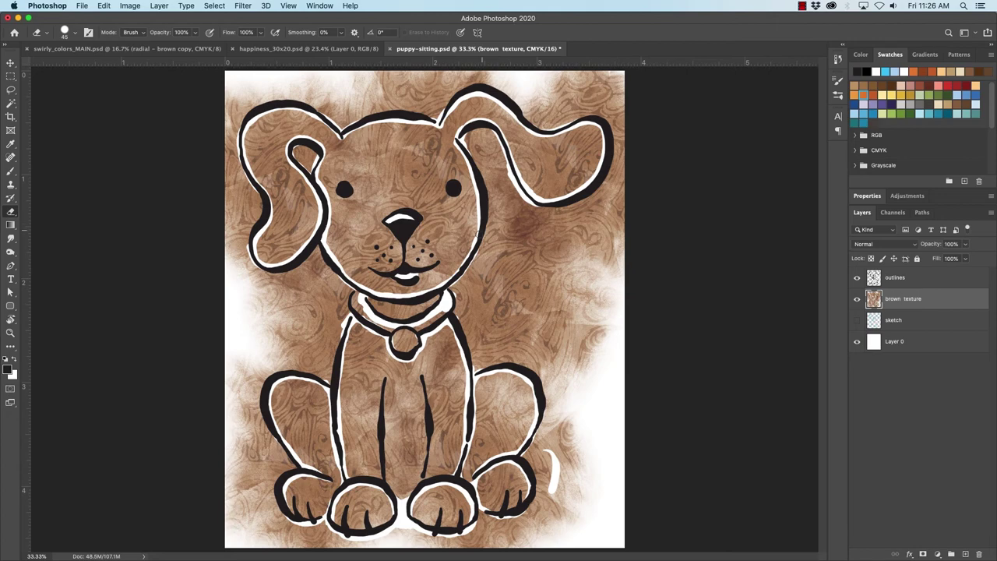
left_click(448, 234)
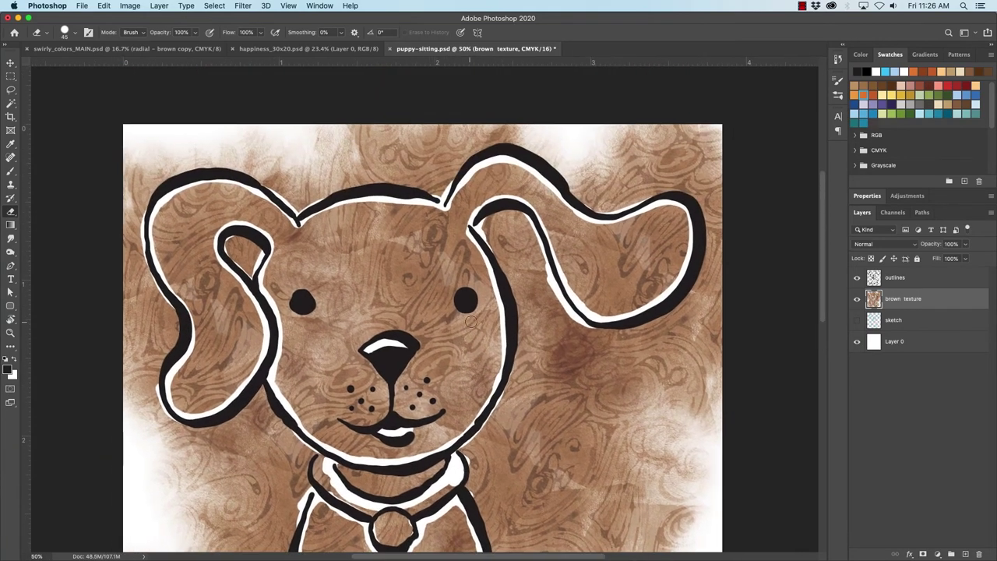
key("l")
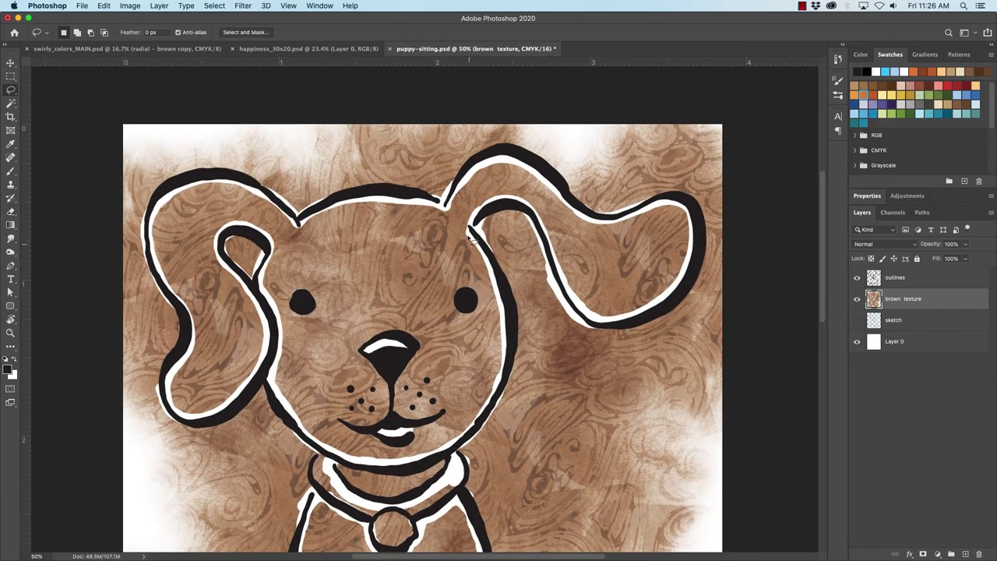
left_click(857, 278)
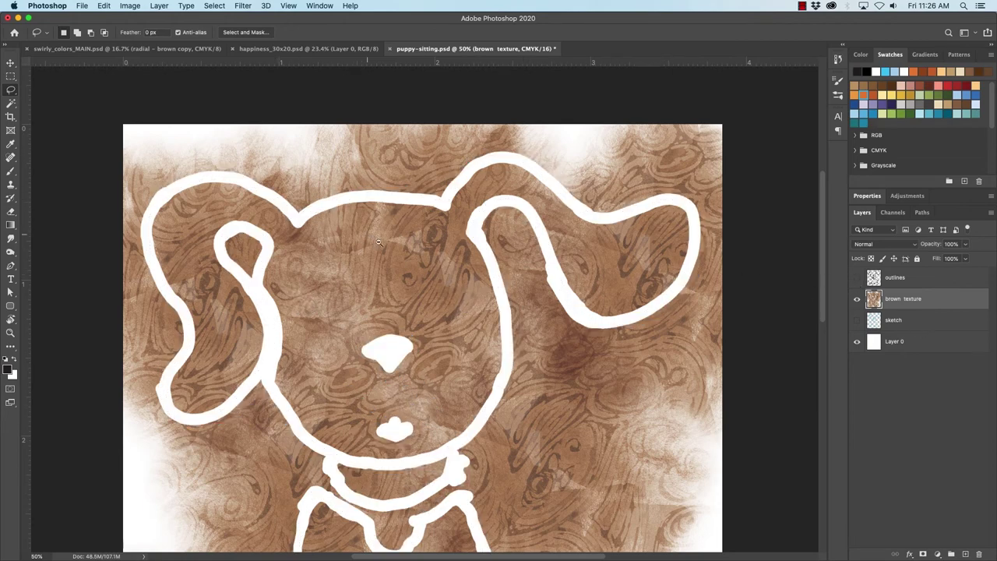
scroll(379, 242, "up", 3)
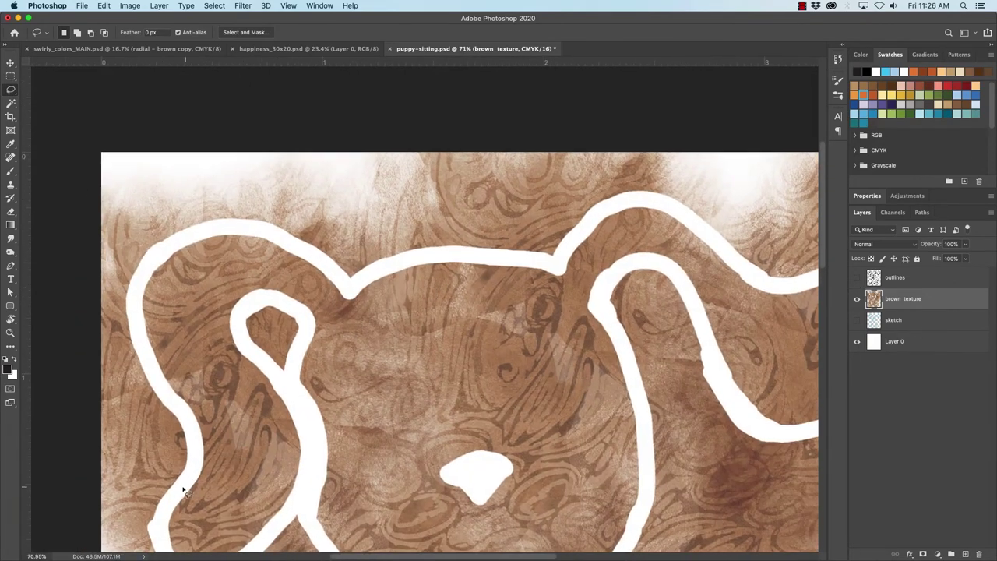
- Lasso and delete the brown texture outside the left ear and above the head, up to the top of the right ear
mouse_move(81, 522)
left_mouse_down()
mouse_move(157, 517)
mouse_move(190, 472)
mouse_move(184, 415)
mouse_move(139, 337)
mouse_move(133, 305)
mouse_move(140, 276)
mouse_move(176, 241)
mouse_move(261, 227)
mouse_move(345, 282)
mouse_move(437, 258)
mouse_move(556, 264)
mouse_move(592, 221)
mouse_move(643, 190)
mouse_move(621, 132)
mouse_move(55, 276)
left_mouse_up()
key("BackSpace")
key("super+d")
- Lasso and delete the brown texture surrounding the right ear and beside the head's right edge, out to the page border
mouse_move(618, 257)
left_mouse_down()
mouse_move(352, 242)
mouse_move(252, 257)
left_mouse_up()
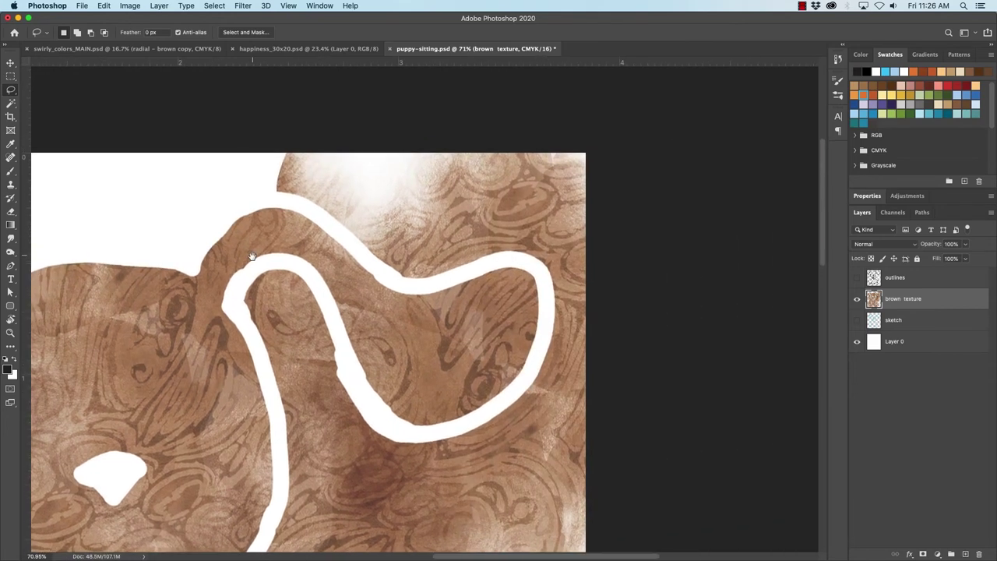
mouse_move(272, 142)
left_mouse_down()
mouse_move(250, 166)
mouse_move(253, 205)
mouse_move(291, 209)
mouse_move(374, 269)
left_mouse_up()
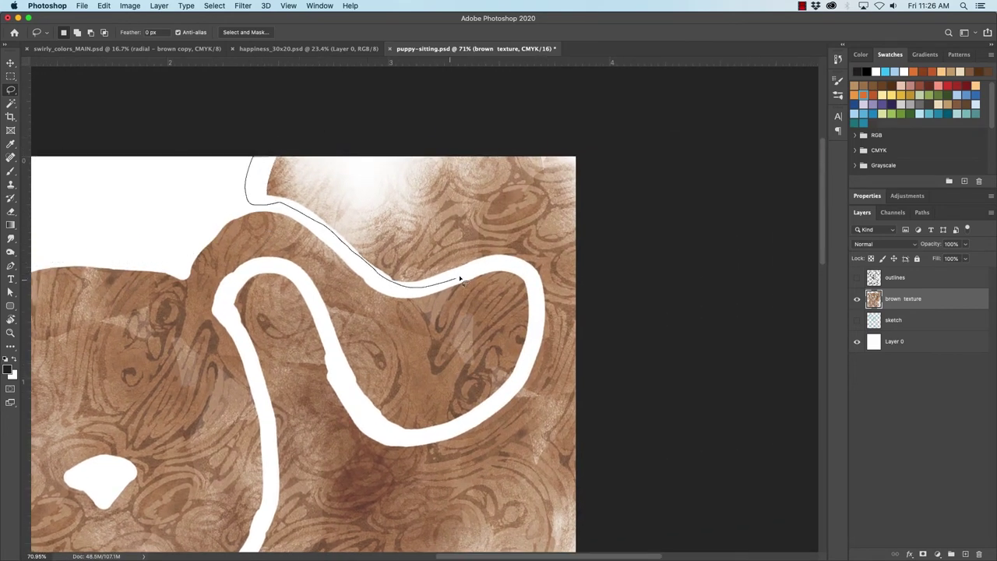
mouse_move(460, 278)
left_mouse_down()
mouse_move(494, 263)
mouse_move(527, 279)
left_mouse_up()
left_click_drag(534, 321, 508, 397)
mouse_move(467, 424)
left_mouse_down()
mouse_move(411, 434)
mouse_move(366, 417)
left_mouse_up()
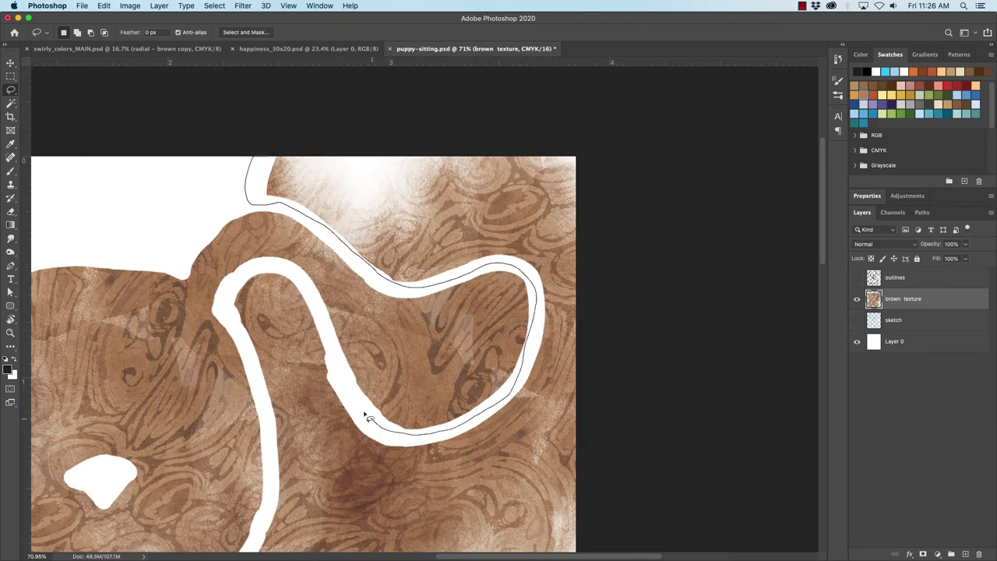
left_click_drag(328, 328, 309, 290)
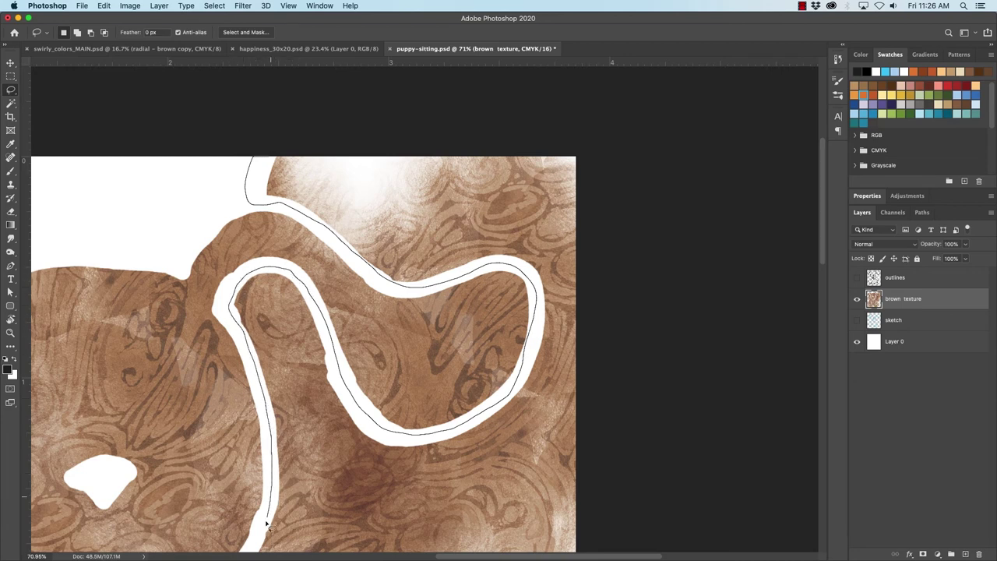
mouse_move(266, 527)
left_mouse_down()
mouse_move(581, 531)
mouse_move(614, 405)
left_mouse_up()
left_click_drag(600, 149, 585, 201)
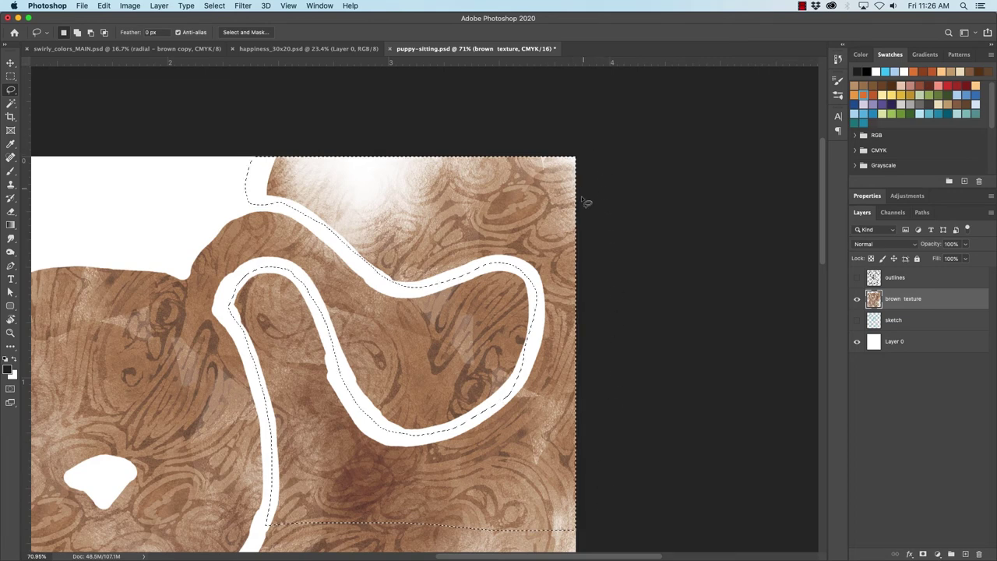
key("Delete")
- Lasso and delete the background texture along the lower right of the head, the collar's right end, the body and the right haunch's top
left_click_drag(373, 458, 497, 166)
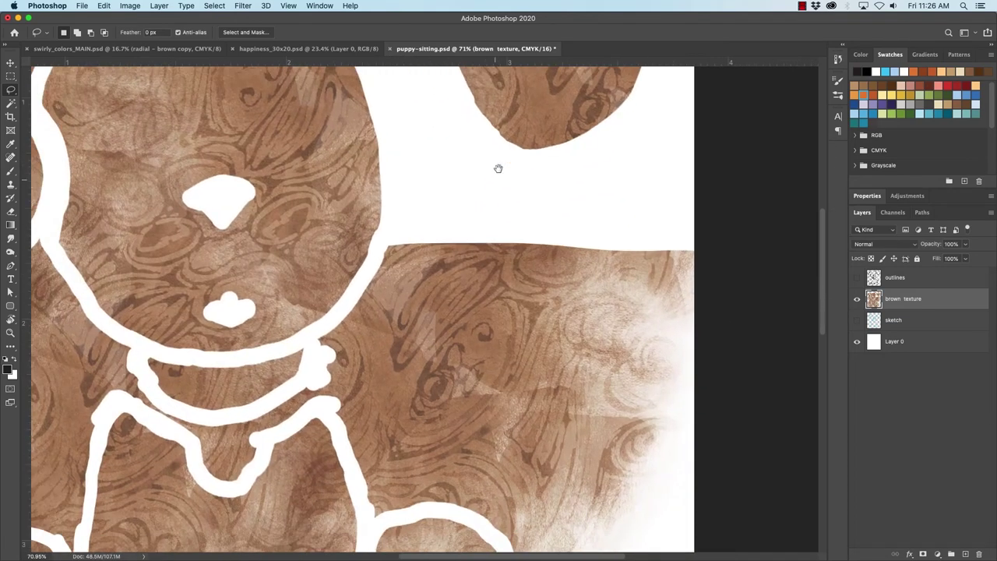
mouse_move(385, 235)
left_mouse_down()
mouse_move(324, 322)
mouse_move(301, 378)
left_mouse_up()
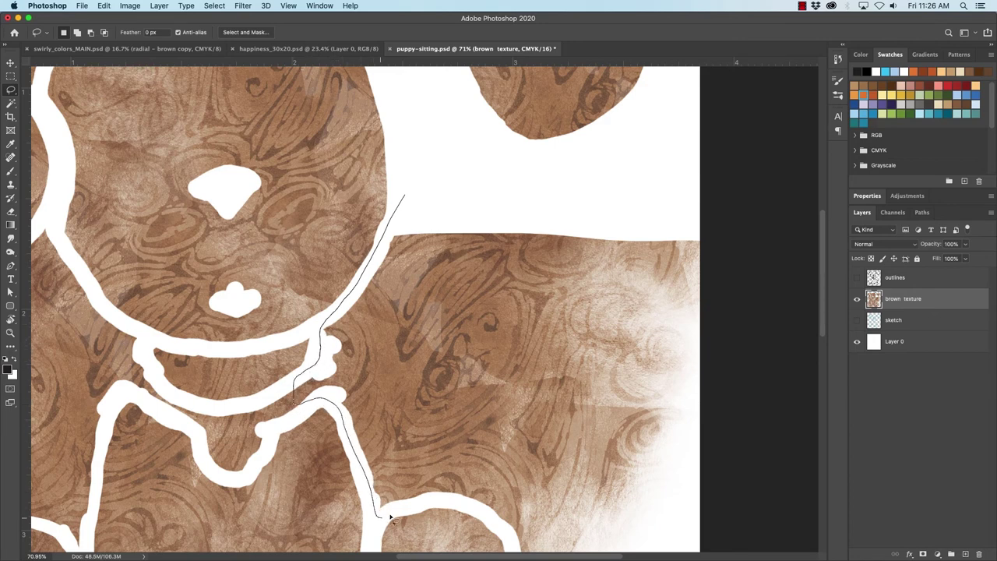
mouse_move(390, 516)
left_mouse_down()
mouse_move(443, 502)
mouse_move(542, 531)
mouse_move(723, 531)
mouse_move(752, 472)
mouse_move(760, 237)
left_mouse_up()
key("Delete")
key("super+d")
- Lasso and delete the brown texture on the collar and its round tag, including the patch beside the collar's left end
mouse_move(336, 341)
left_mouse_down()
mouse_move(521, 239)
mouse_move(479, 294)
left_mouse_up()
key("super+z")
key("super+shift+z")
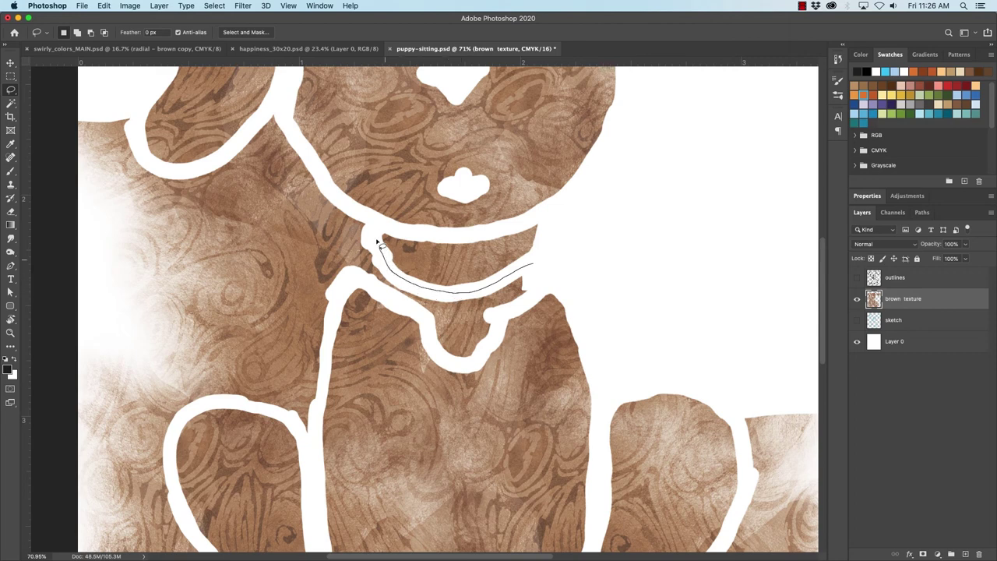
mouse_move(379, 243)
left_mouse_down()
mouse_move(326, 202)
mouse_move(292, 281)
mouse_move(307, 319)
mouse_move(373, 290)
left_mouse_up()
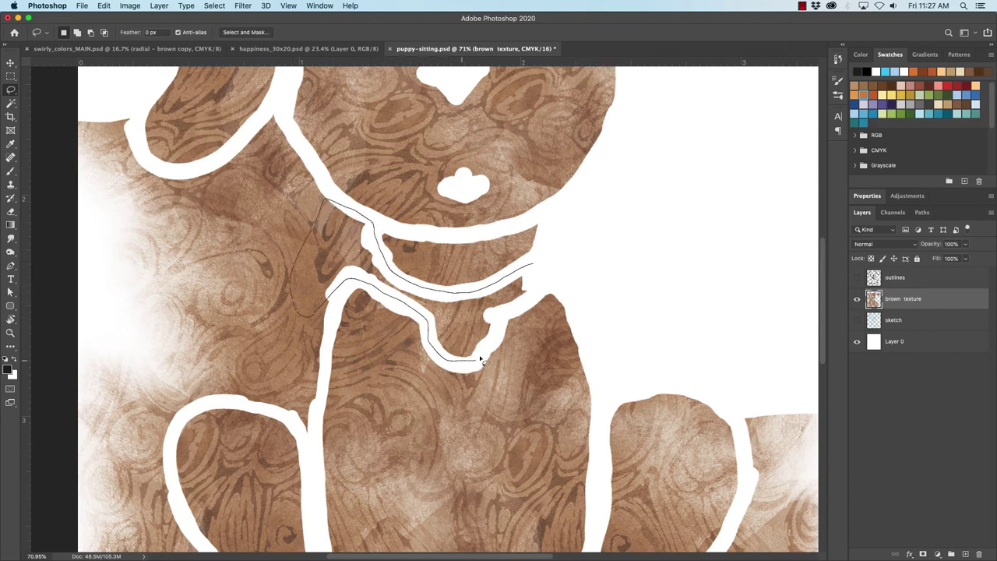
left_click_drag(510, 314, 558, 271)
key("Delete")
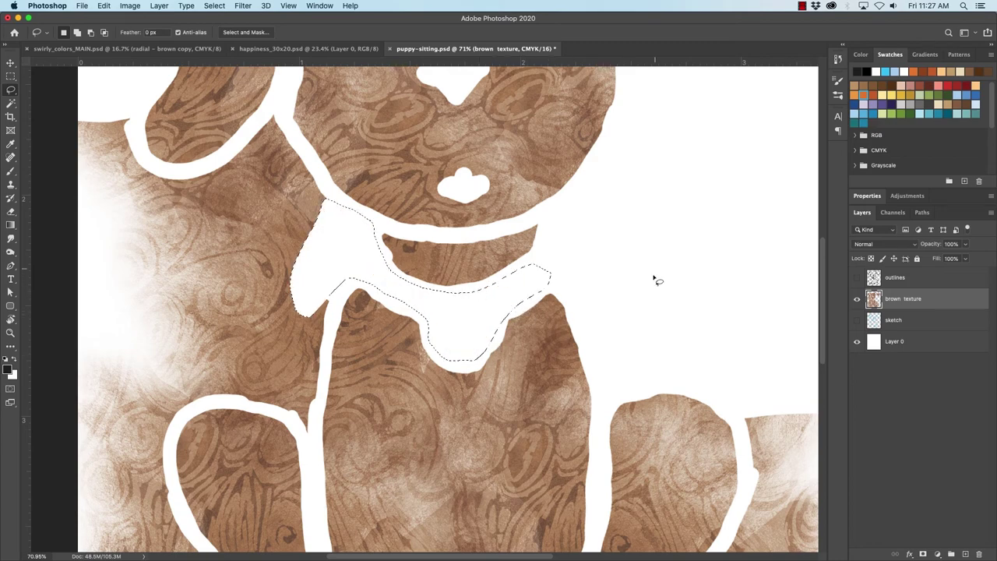
key("super+d")
- Lasso and delete the background texture between the left ear, the chin, the left body side and the left haunch's top
mouse_move(270, 209)
left_mouse_down()
mouse_move(324, 220)
mouse_move(370, 270)
left_mouse_up()
mouse_move(134, 167)
left_mouse_down()
mouse_move(237, 168)
mouse_move(246, 222)
mouse_move(279, 240)
mouse_move(318, 229)
mouse_move(348, 204)
left_mouse_up()
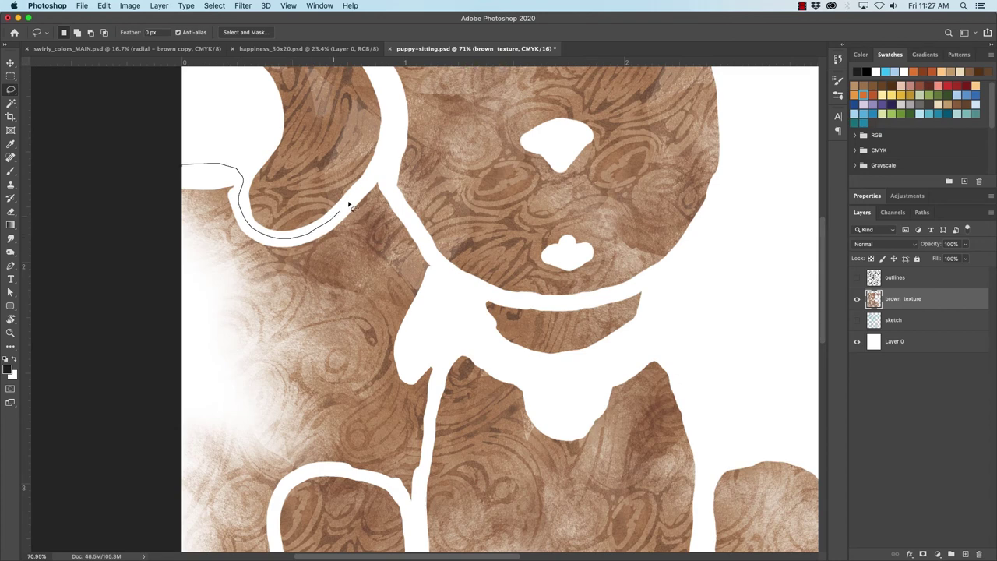
mouse_move(427, 239)
left_mouse_down()
mouse_move(444, 273)
mouse_move(449, 321)
mouse_move(437, 384)
left_mouse_up()
left_click_drag(429, 426, 423, 472)
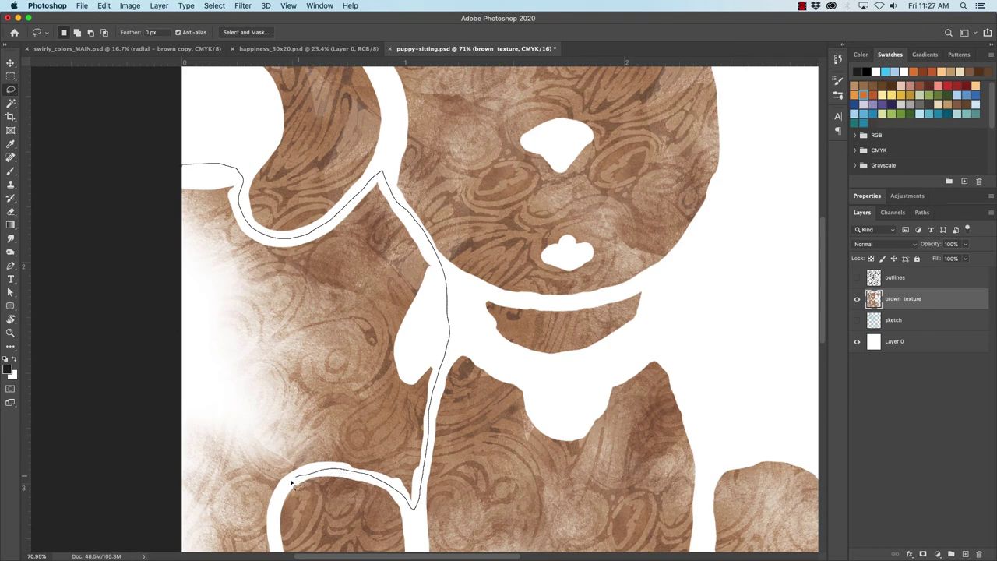
mouse_move(291, 483)
left_mouse_down()
mouse_move(267, 530)
mouse_move(135, 540)
left_mouse_up()
left_click_drag(112, 307, 113, 296)
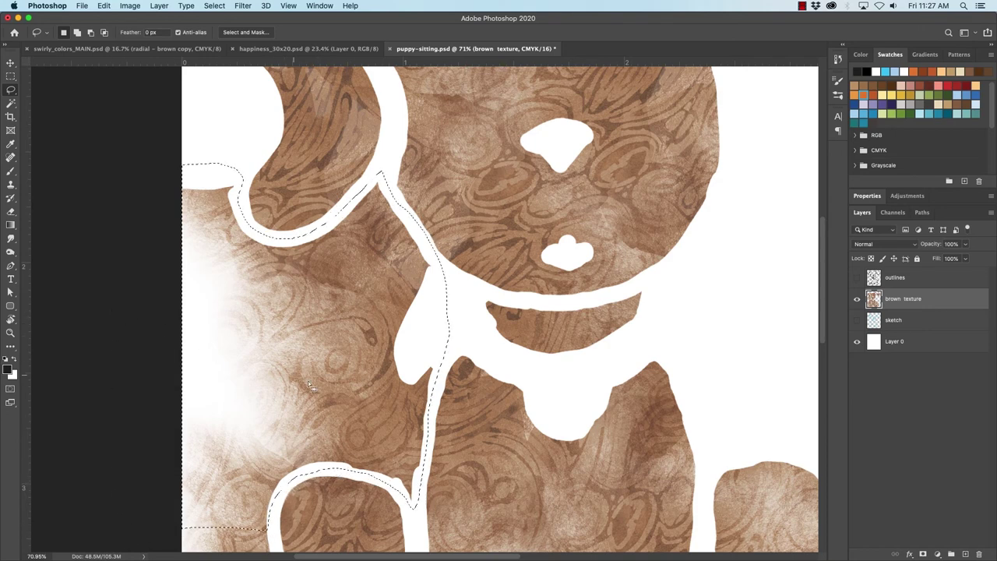
key("Delete")
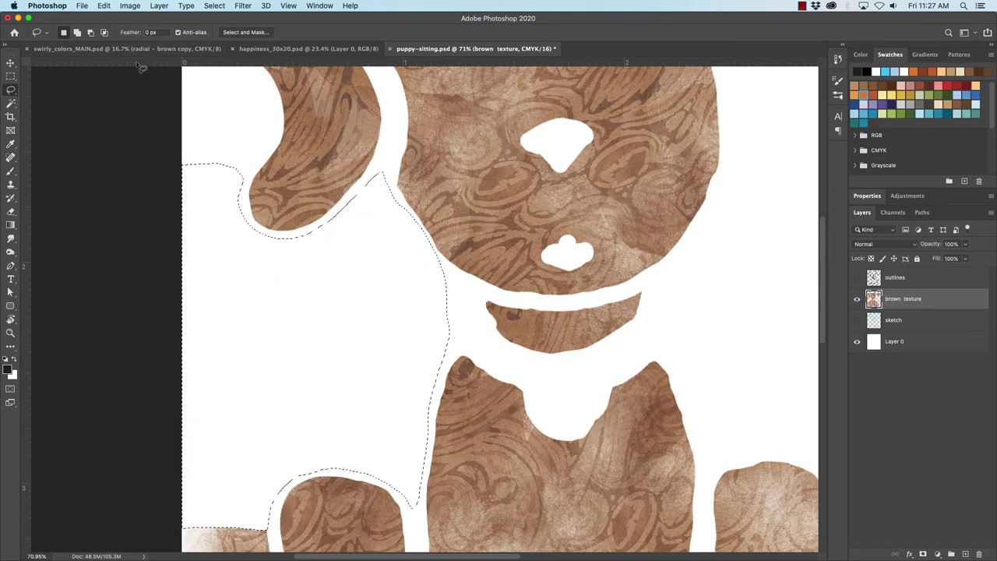
key("ctrl+d")
- Lasso and delete the background texture outside the left haunch and left hind paw and beneath the left front paw
left_click_drag(425, 340, 409, 235)
scroll(410, 234, "down", 5)
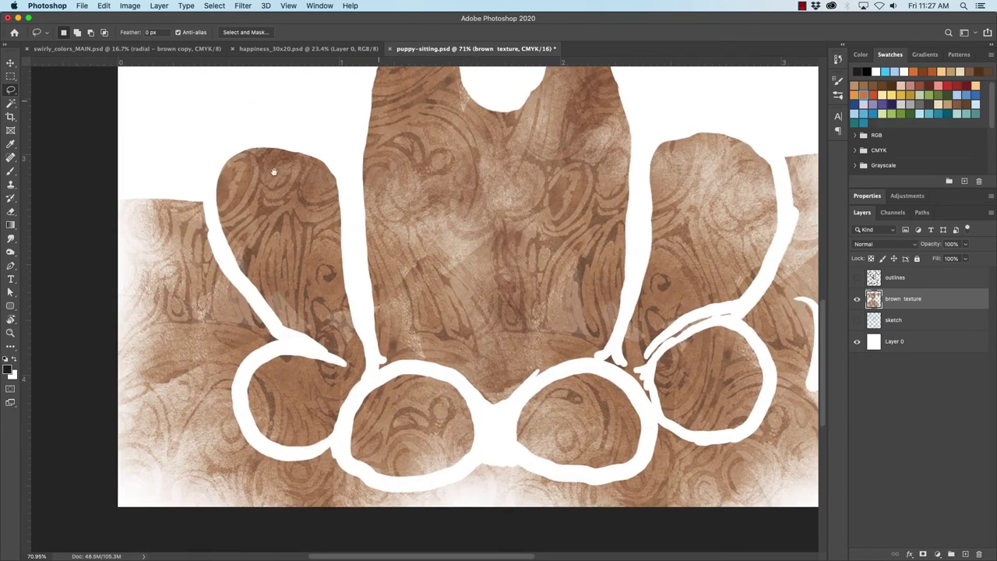
mouse_move(80, 169)
left_mouse_down()
mouse_move(212, 194)
mouse_move(218, 236)
left_mouse_up()
left_click_drag(291, 345, 252, 369)
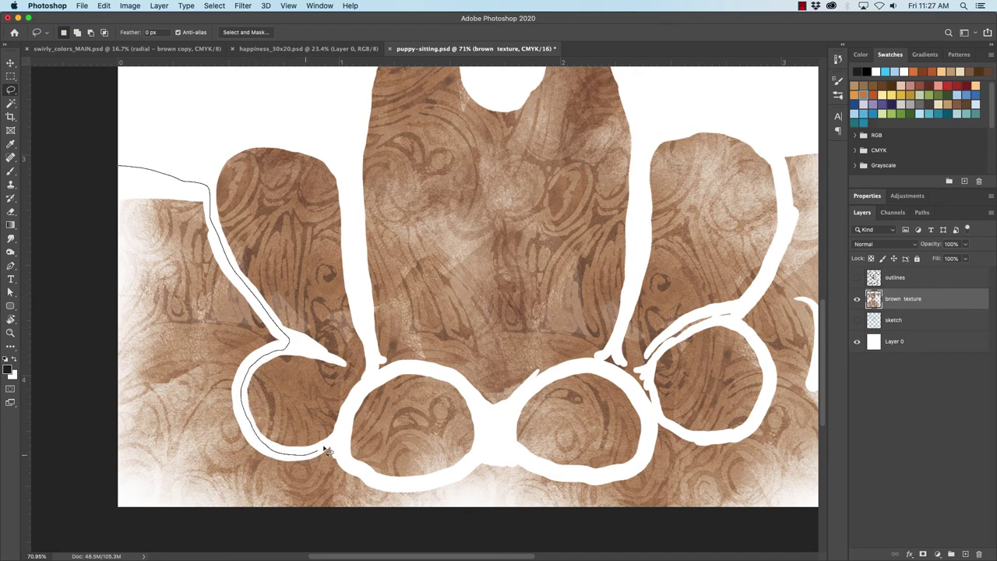
mouse_move(360, 472)
left_mouse_down()
mouse_move(438, 478)
mouse_move(502, 445)
mouse_move(516, 462)
mouse_move(537, 464)
mouse_move(559, 505)
left_mouse_up()
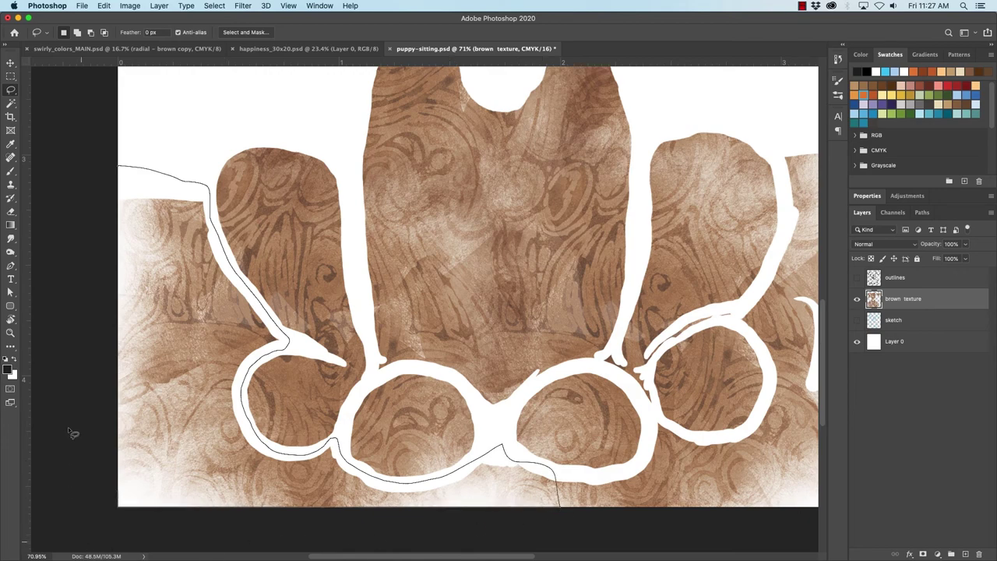
key("Delete")
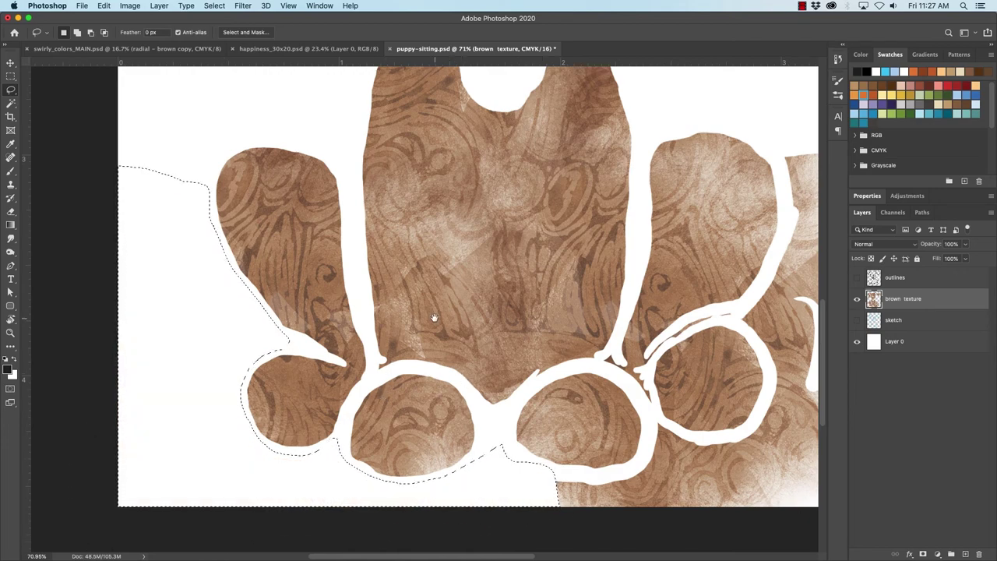
- Lasso and delete the background texture beneath the right front paw and outside the right hind paw and right haunch
scroll(172, 280, "right", 10)
scroll(171, 281, "down", 2)
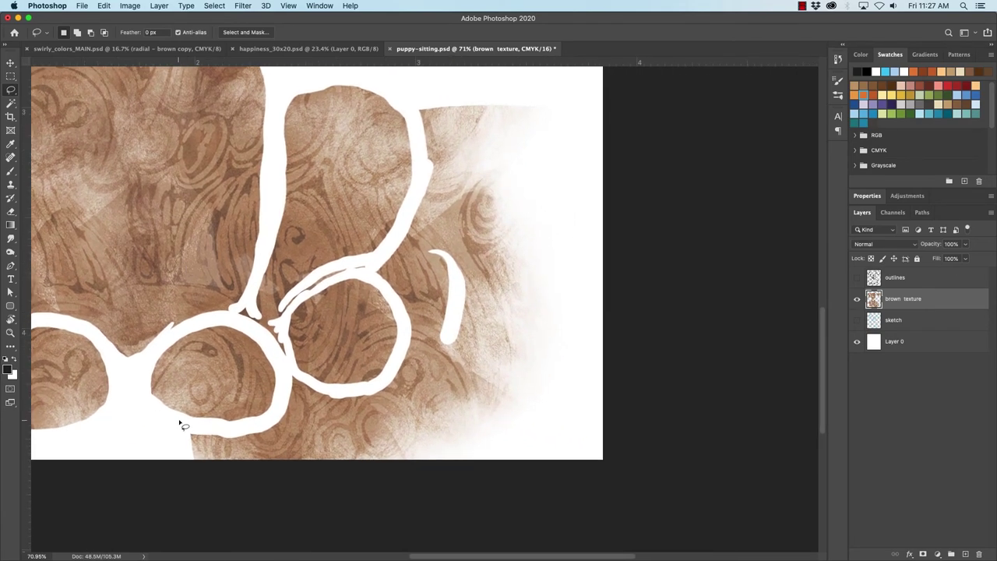
left_click_drag(180, 424, 258, 427)
mouse_move(385, 380)
left_mouse_down()
mouse_move(401, 337)
mouse_move(393, 304)
left_mouse_up()
mouse_move(397, 243)
left_mouse_down()
mouse_move(422, 182)
mouse_move(414, 114)
mouse_move(443, 86)
mouse_move(558, 77)
mouse_move(627, 89)
mouse_move(658, 268)
mouse_move(662, 478)
mouse_move(572, 516)
mouse_move(214, 515)
mouse_move(187, 525)
left_mouse_up()
key("Delete")
key("ctrl+d")
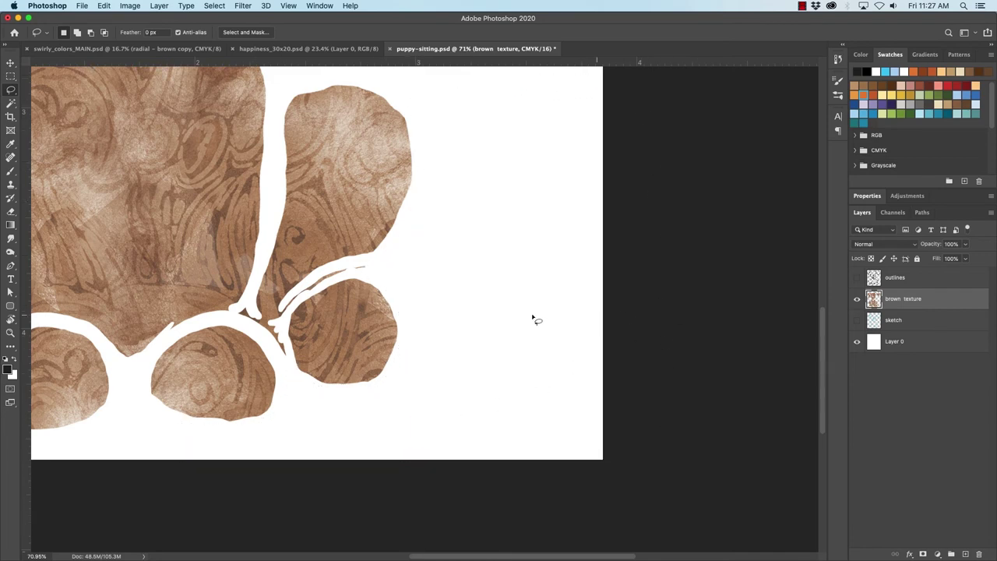
- Check against the outlines, and clear the stray texture slivers between the right haunch, right hind paw and right front paw
left_click_drag(346, 316, 447, 399)
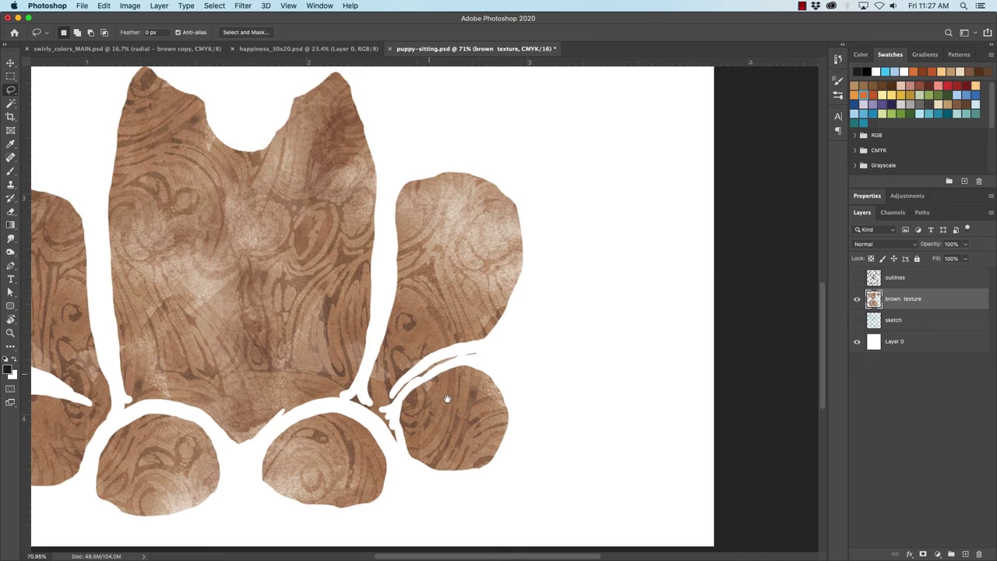
left_click(857, 278)
left_click(857, 279)
mouse_move(450, 352)
left_mouse_down()
mouse_move(491, 358)
mouse_move(450, 367)
left_mouse_up()
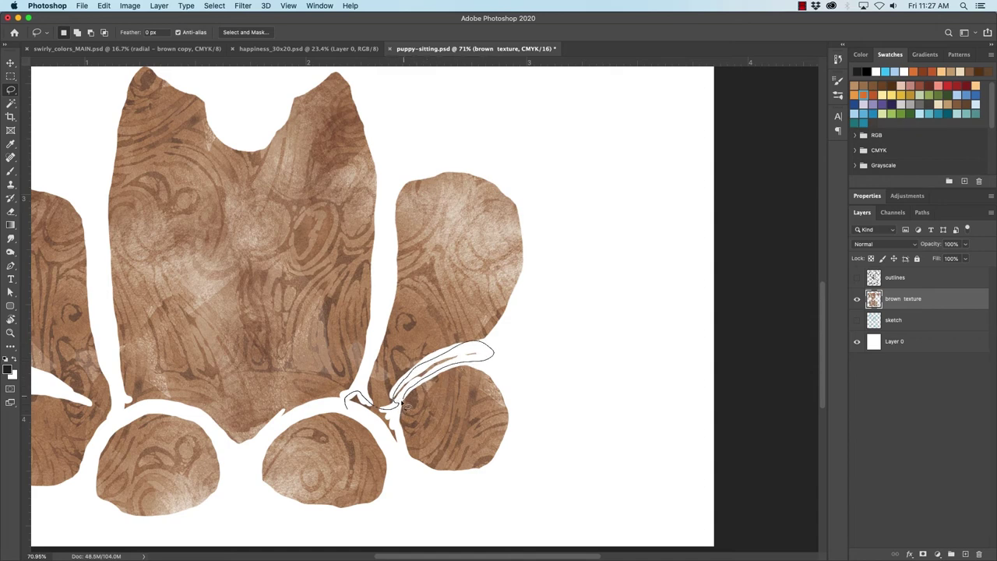
left_click_drag(392, 447, 395, 449)
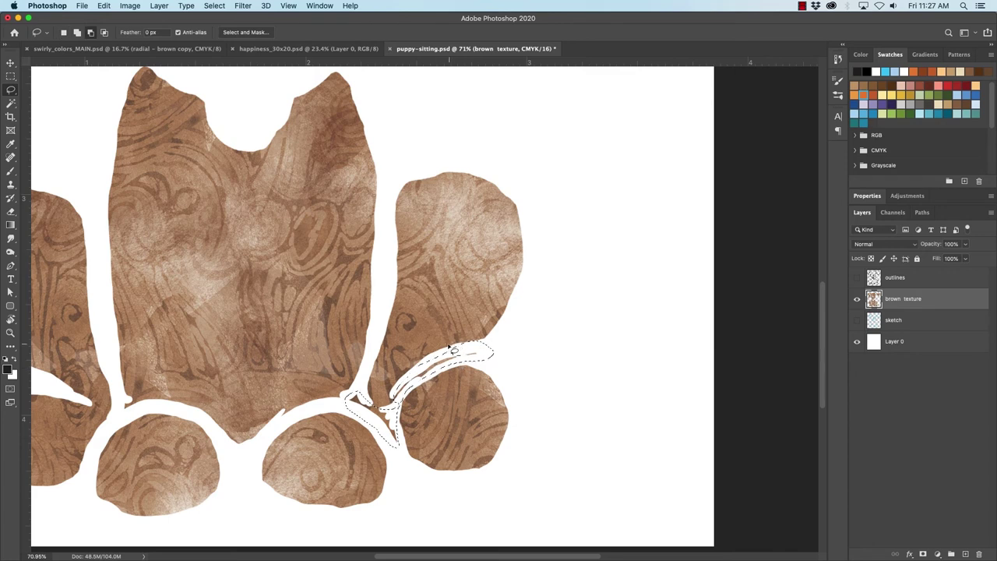
left_click_drag(493, 349, 494, 352)
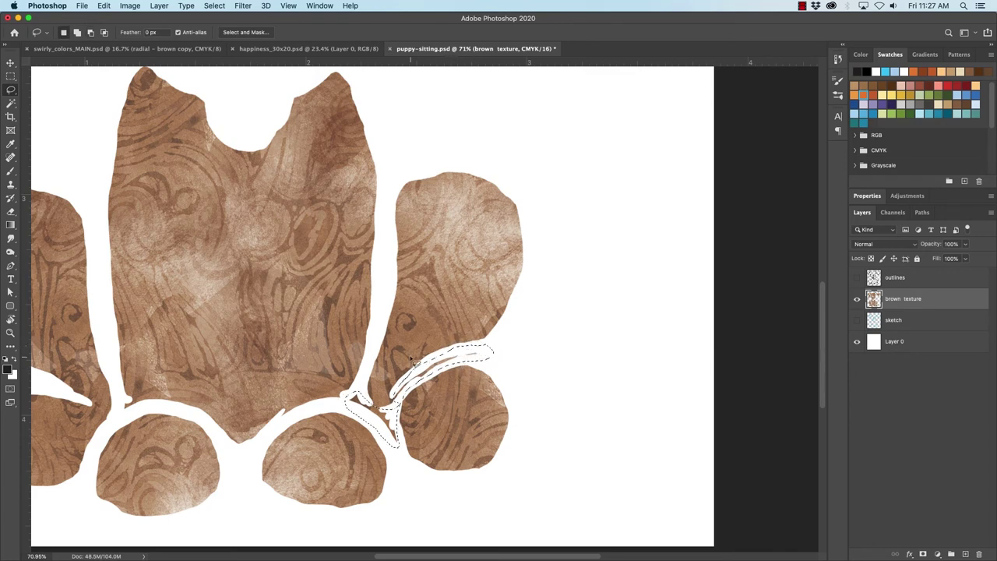
key("super+d")
- Compare the texture with and without the outlines layer, leave the outlines shown and save the document
left_click(857, 278)
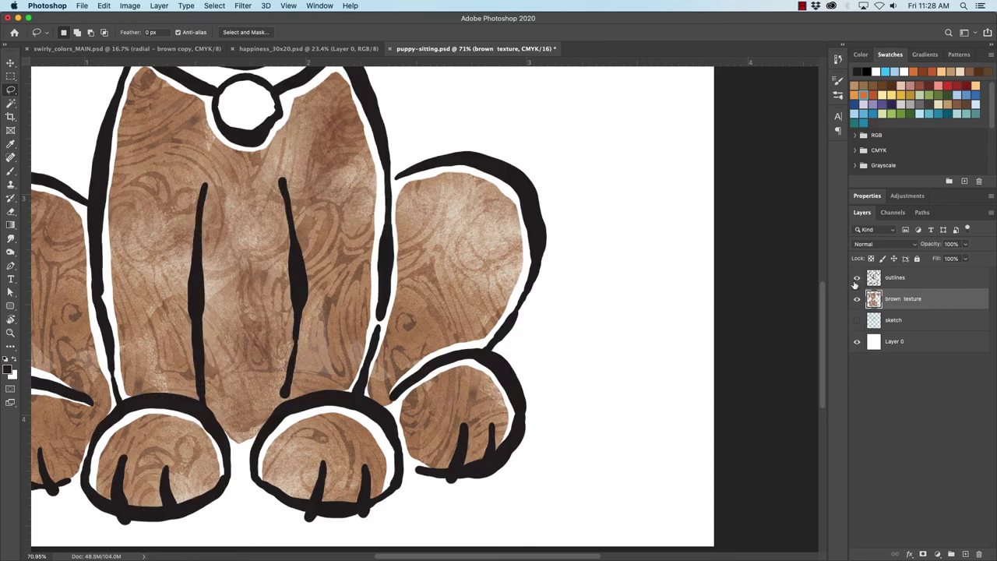
left_click(856, 278)
left_click(855, 282)
left_click(855, 282)
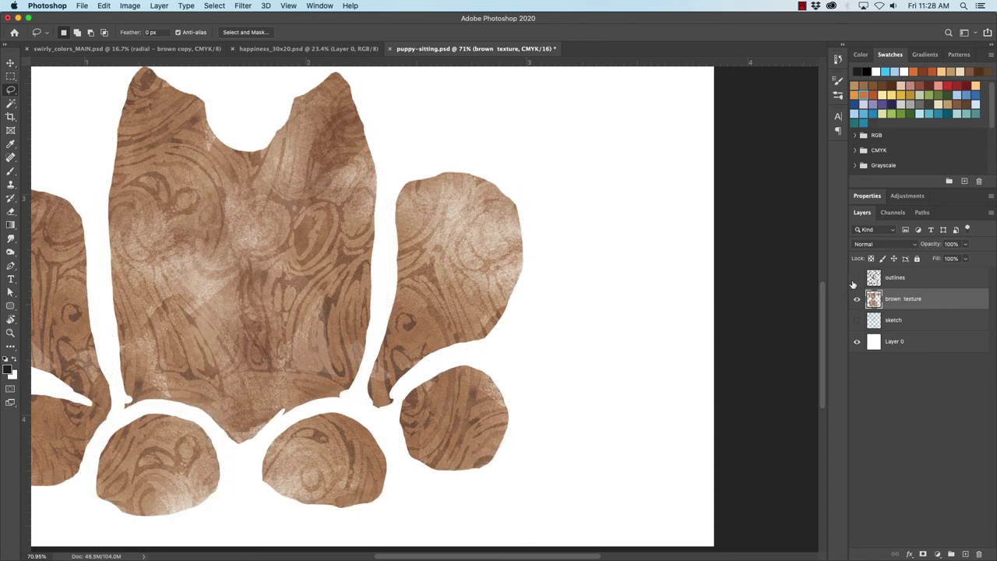
left_click(855, 282)
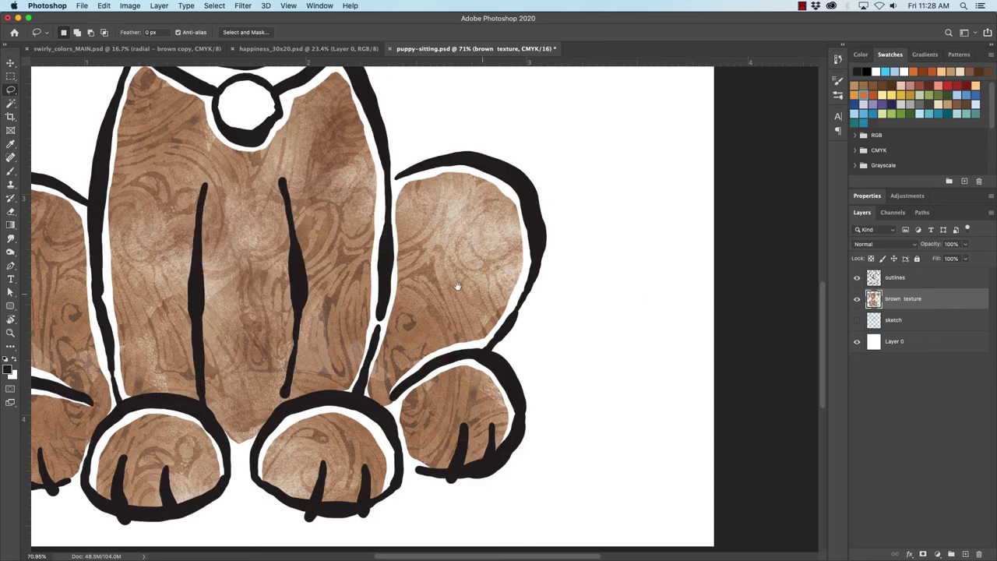
scroll(457, 286, "down", 2)
key("super+0")
key("super+s")
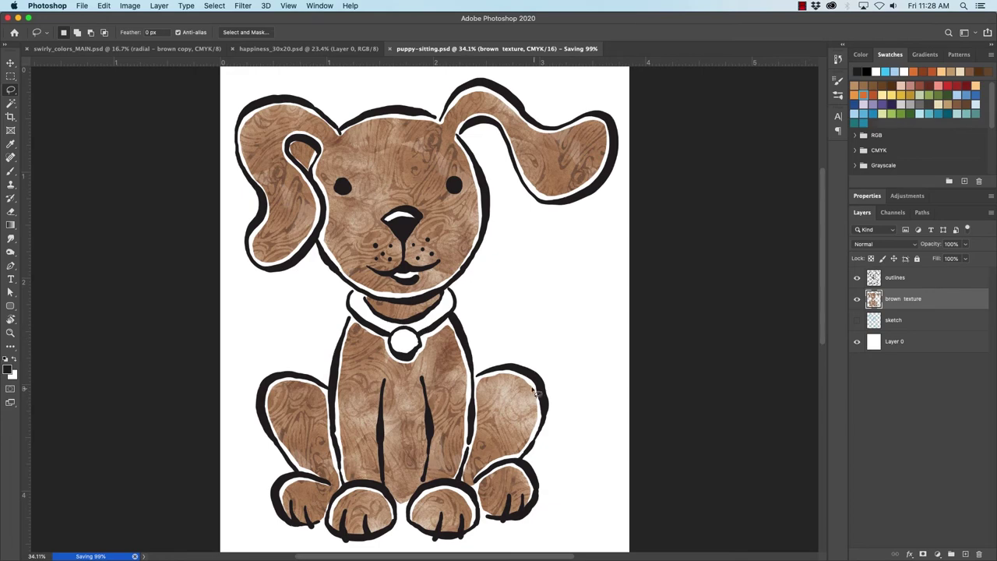
- Hide the outlines, delete the brown texture inside the small loop at the left ear's inner fold, and show the outlines again
scroll(301, 149, "up", 5)
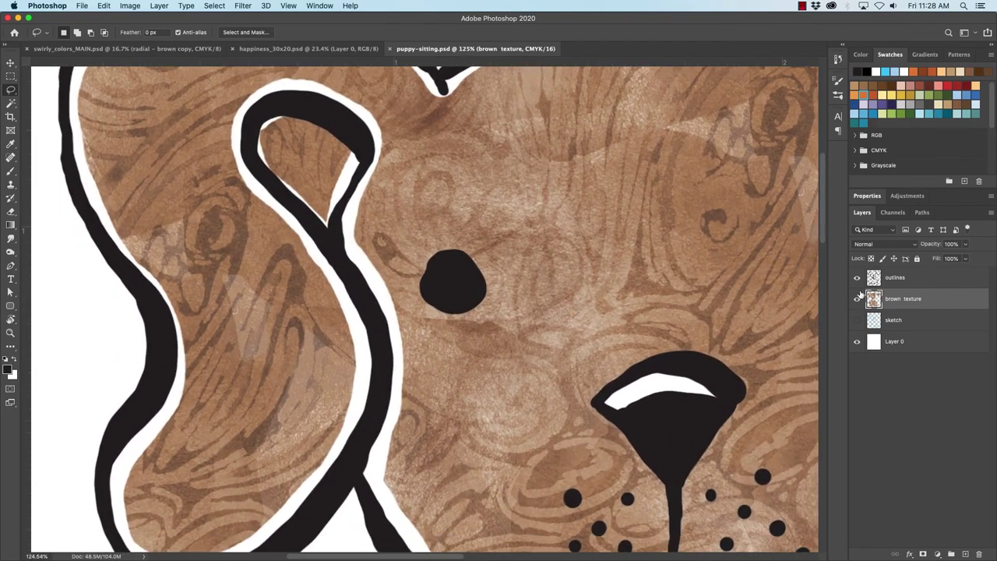
left_click(857, 278)
mouse_move(340, 224)
left_mouse_down()
mouse_move(366, 150)
mouse_move(357, 117)
mouse_move(308, 96)
mouse_move(270, 98)
mouse_move(250, 133)
mouse_move(258, 166)
mouse_move(337, 254)
left_mouse_up()
key("Delete")
key("ctrl+d")
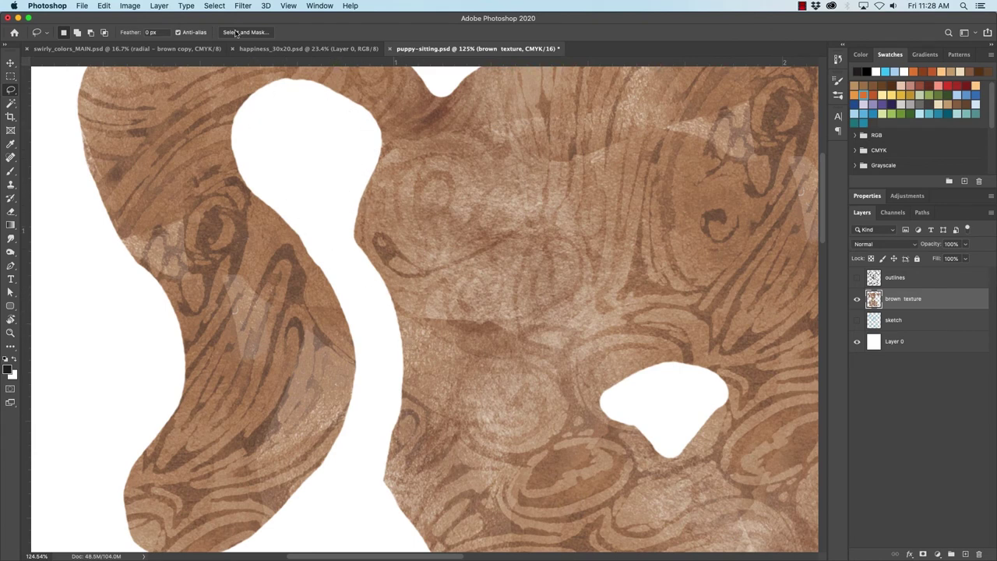
key("super+0")
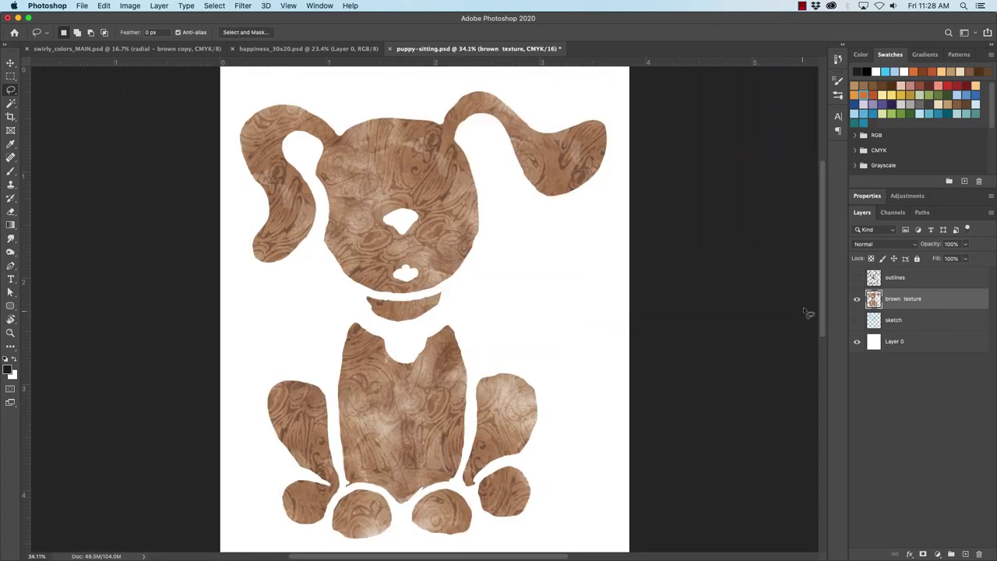
left_click(857, 278)
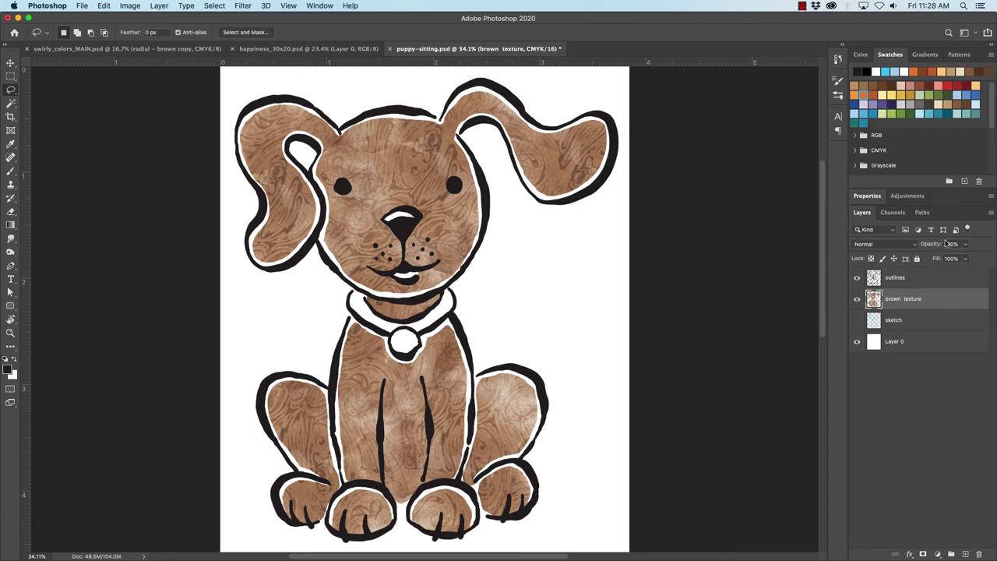
- Try lower opacities on the brown texture layer and return it to 100%
left_click_drag(932, 247, 916, 246)
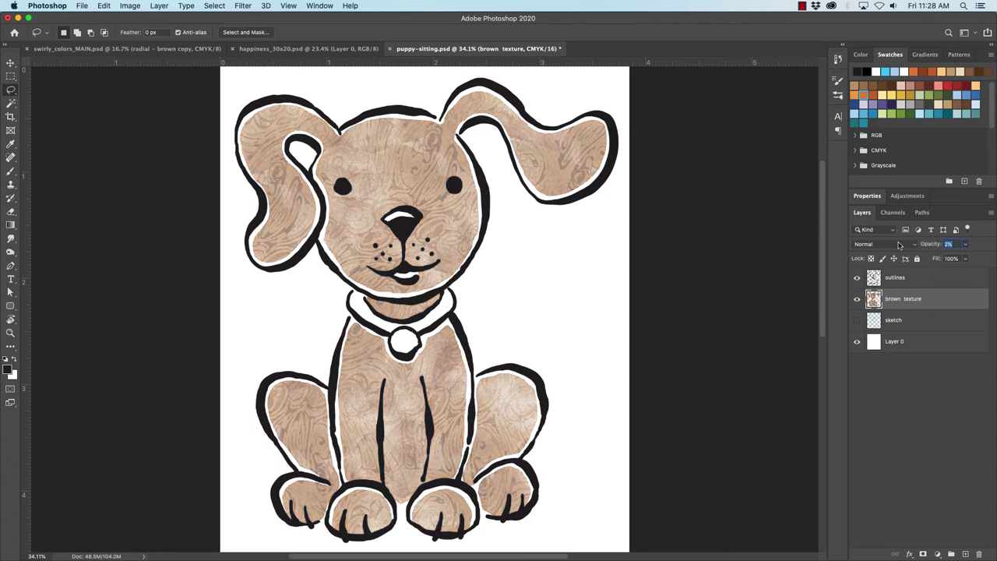
key("Return")
left_click_drag(913, 244, 924, 244)
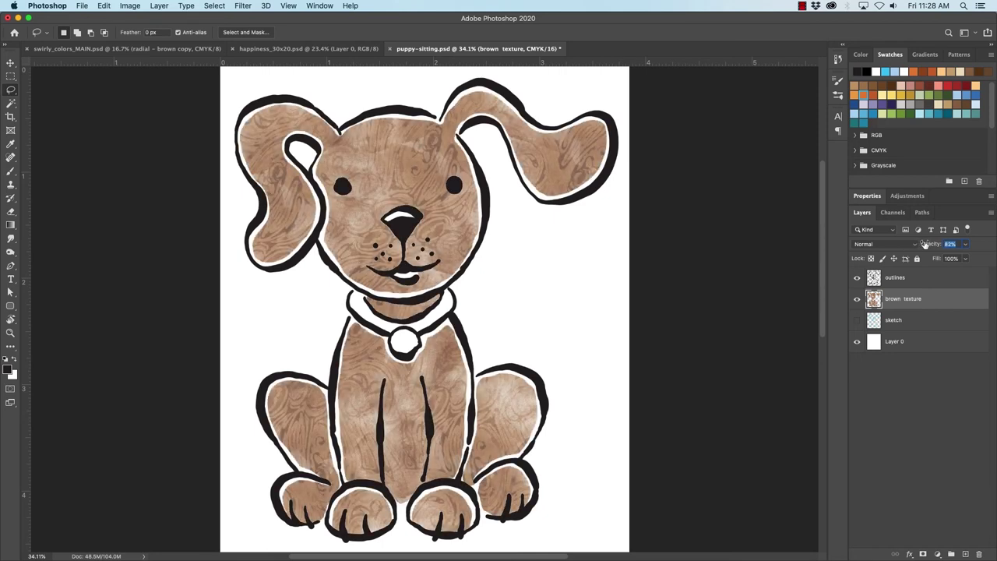
left_click_drag(925, 244, 944, 244)
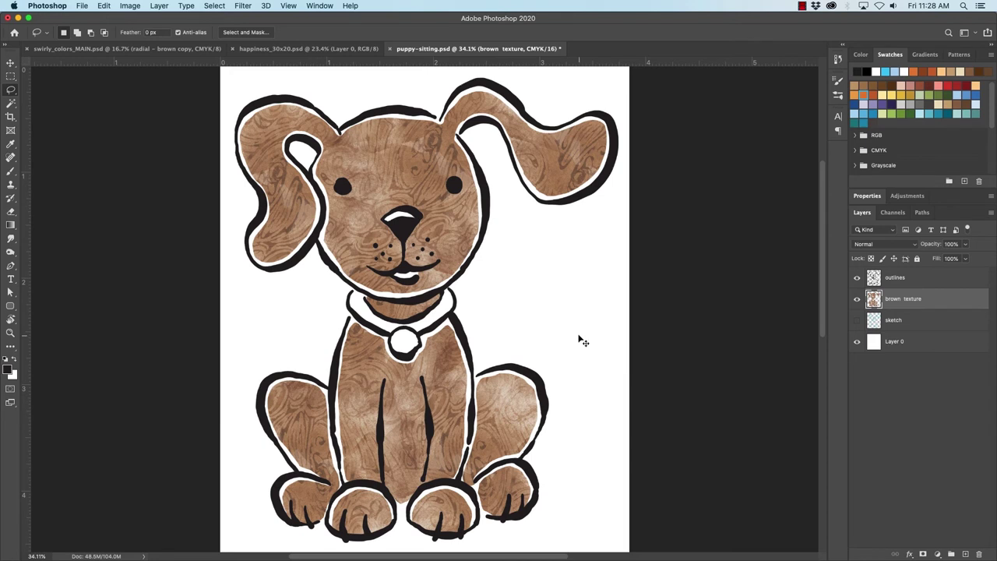
- Save the puppy drawing and copy the gold swirl texture from swirly_colors_MAIN.psd
key("super+s")
left_click(148, 49)
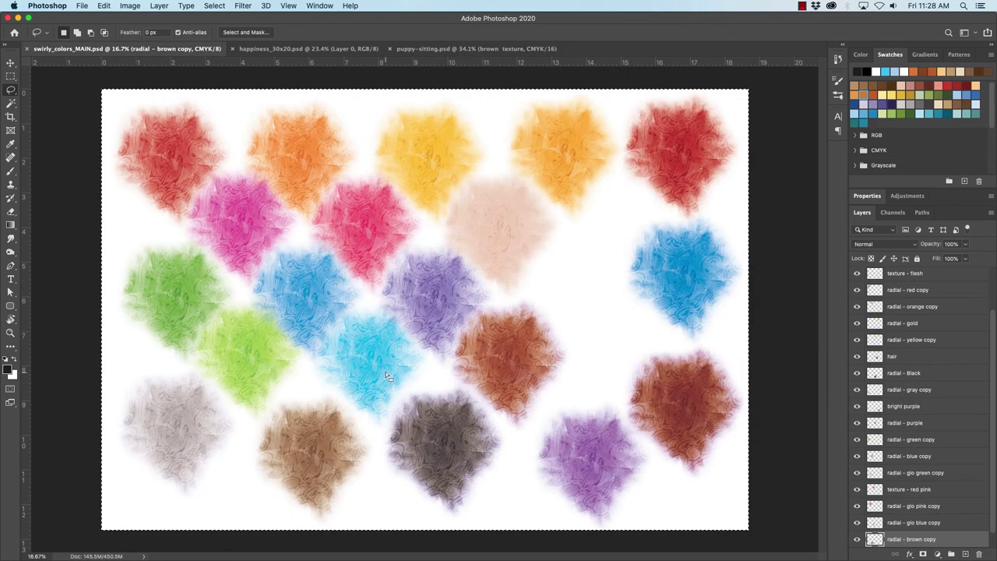
key("v")
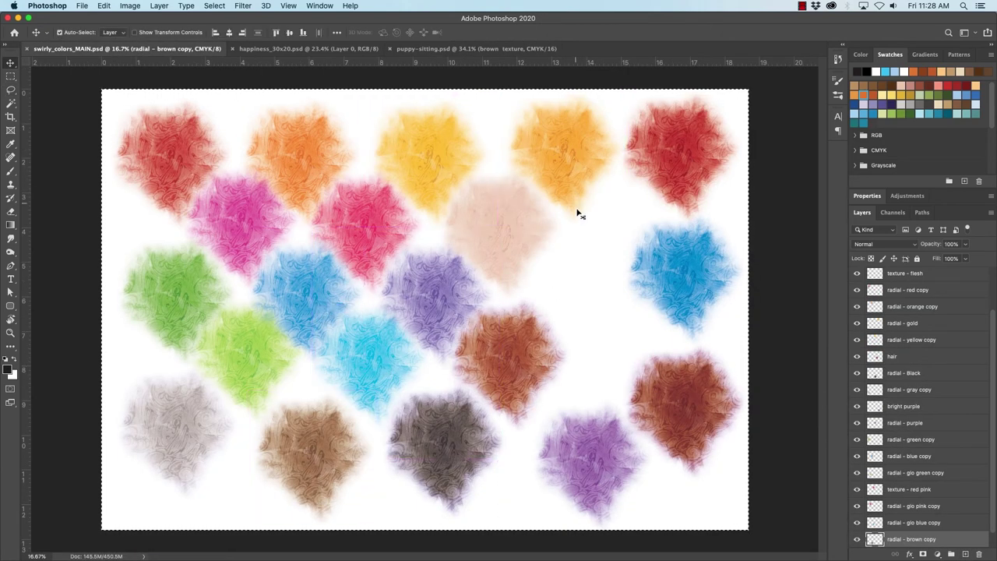
key("super")
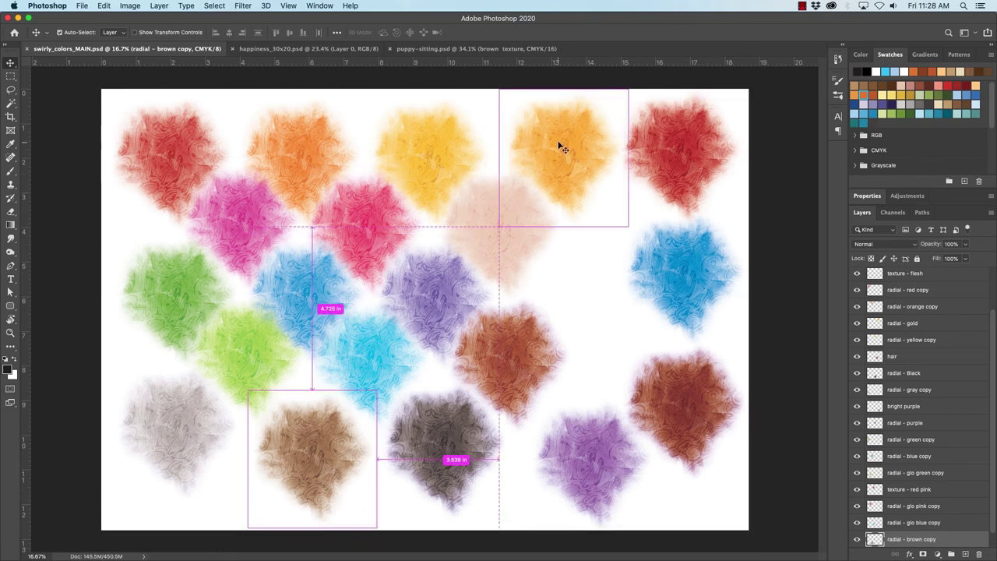
left_click(564, 149)
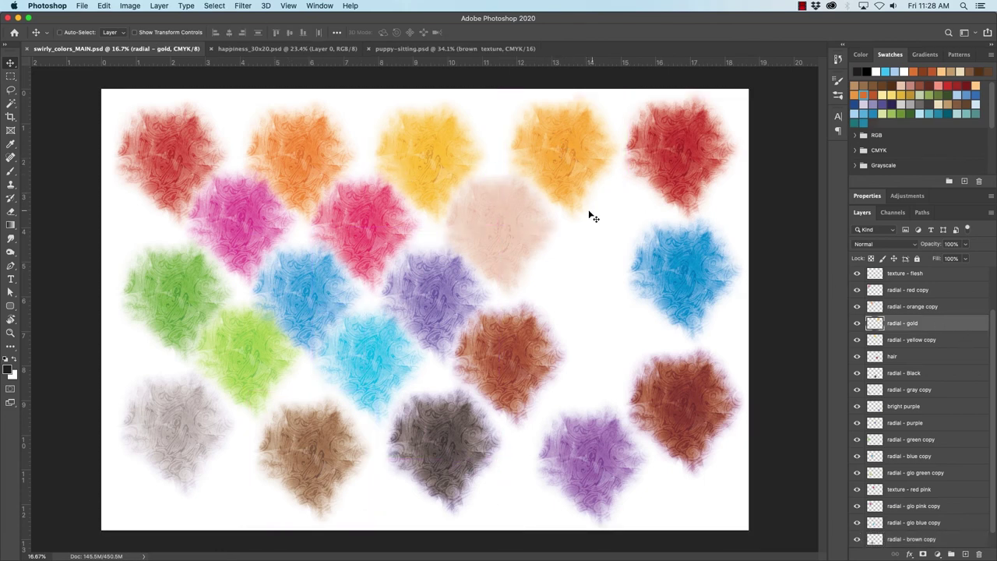
key("super")
key("super")
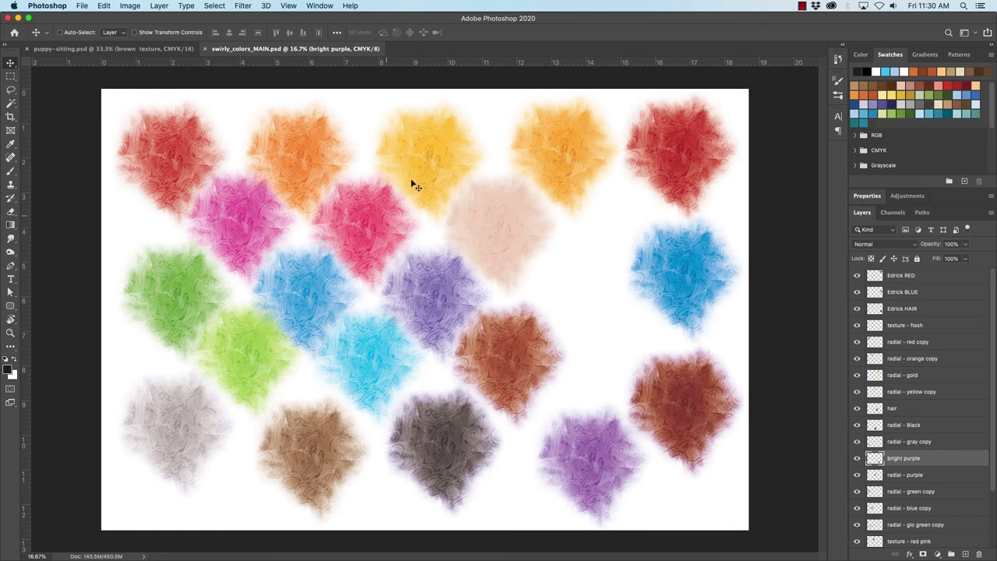
left_click(562, 153, "super")
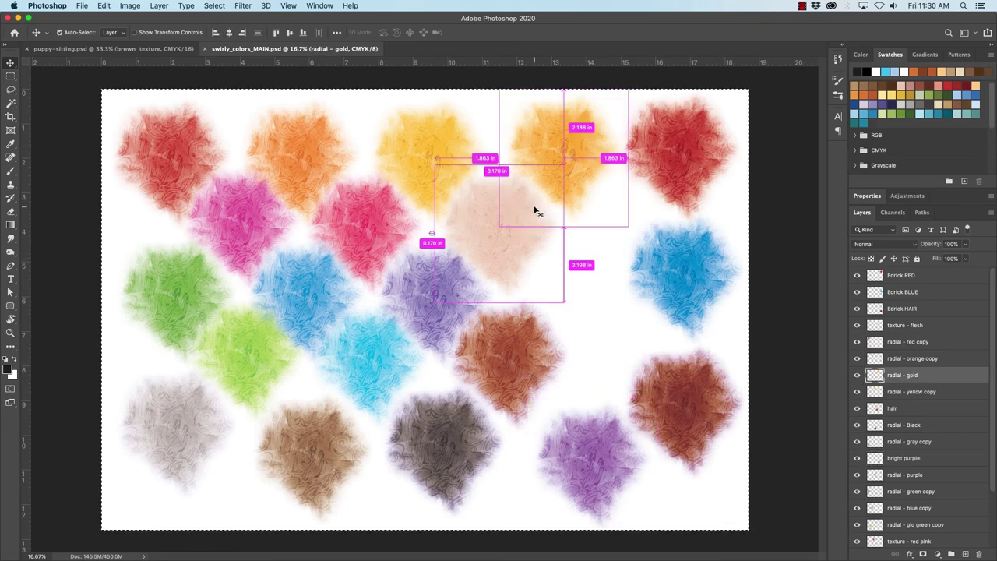
- Paste the gold texture into puppy-sitting.psd and position it over the collar and tag, with the brown texture layer hidden
left_click(133, 49)
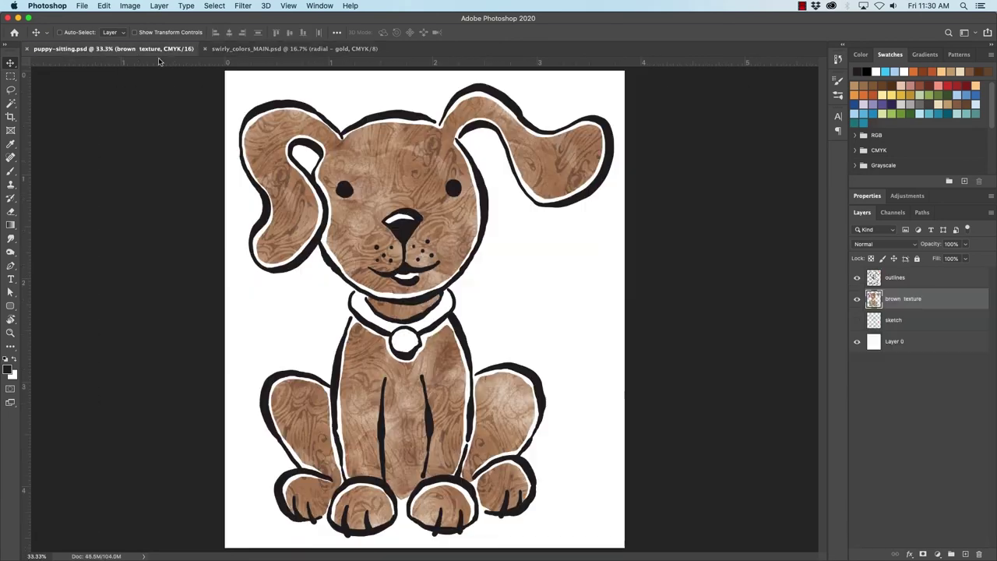
mouse_move(463, 289)
left_mouse_down()
mouse_move(452, 286)
mouse_move(483, 304)
mouse_move(444, 355)
mouse_move(560, 294)
mouse_move(562, 304)
mouse_move(561, 295)
mouse_move(481, 305)
mouse_move(504, 303)
mouse_move(472, 290)
mouse_move(458, 306)
left_mouse_up()
left_click(857, 321)
key("super+space")
left_click_drag(403, 323, 452, 352)
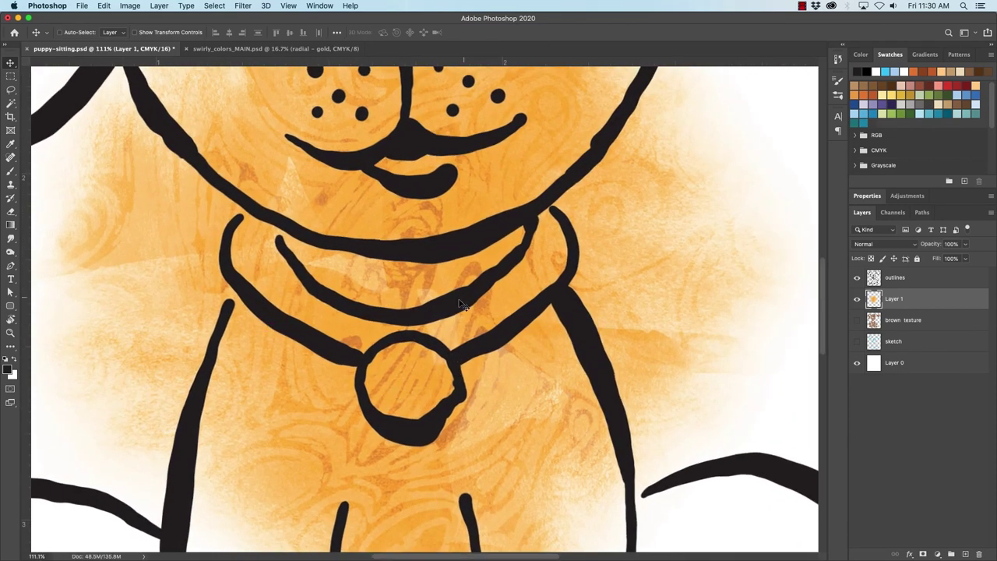
left_click_drag(514, 379, 683, 217)
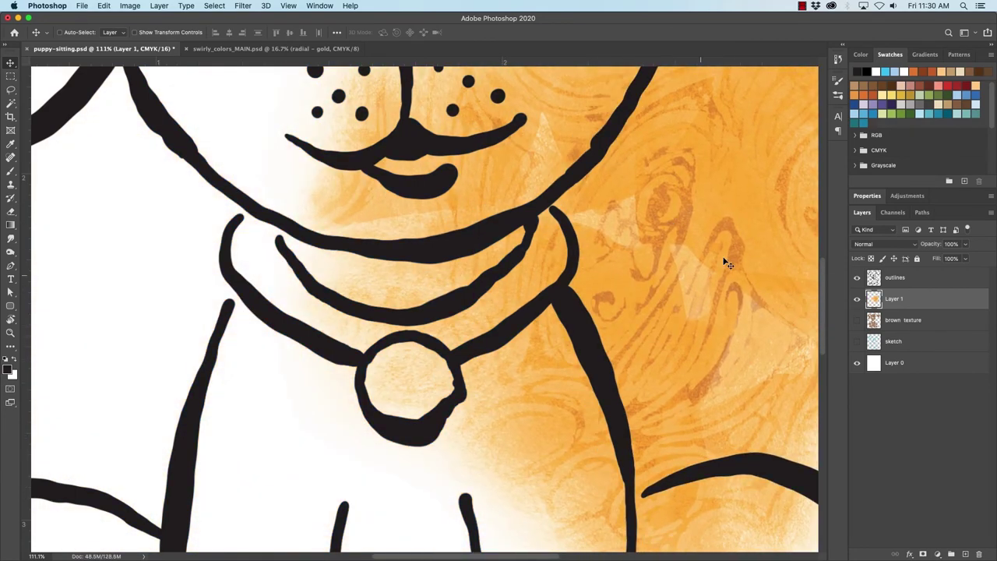
left_click_drag(753, 249, 483, 366)
- Rotate the gold texture counterclockwise and shift it so it fully covers the collar and tag
key("super+t")
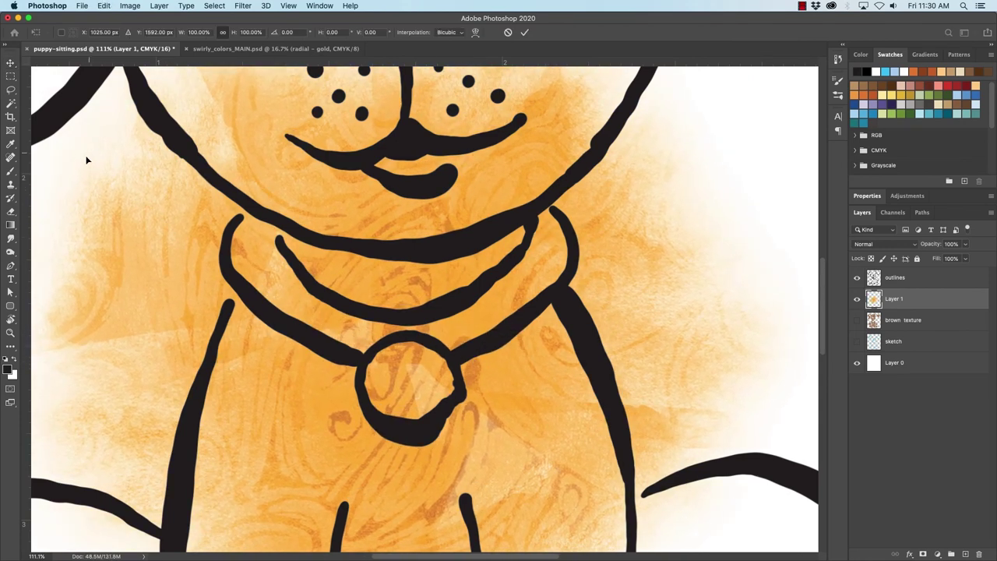
left_click(439, 343, "alt+super")
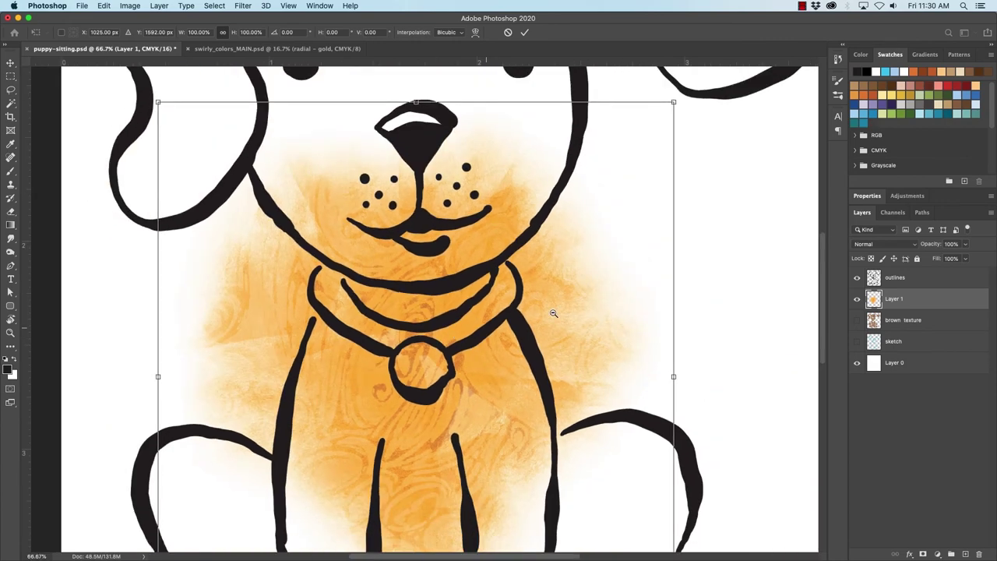
left_click_drag(711, 292, 527, 118)
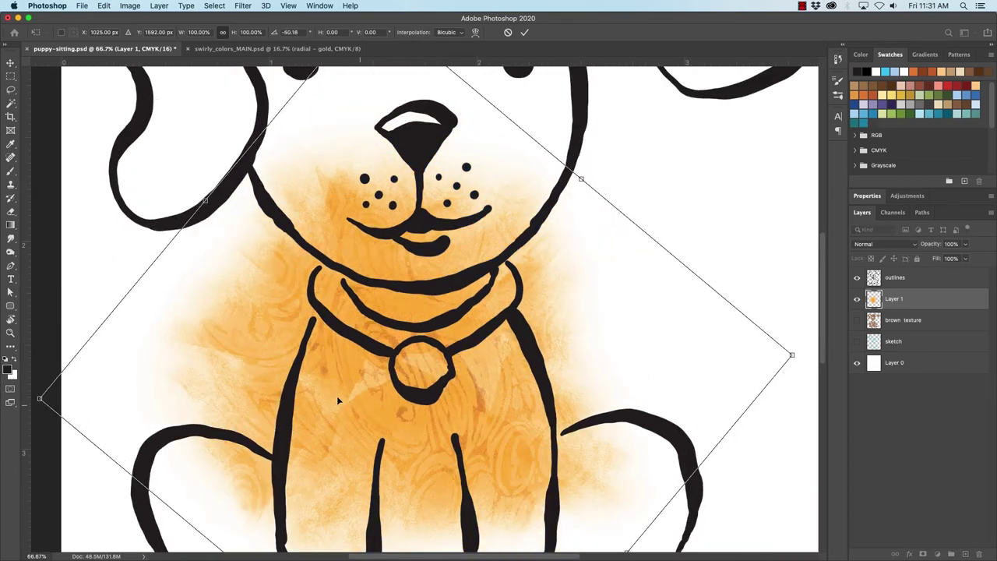
left_click_drag(518, 414, 495, 367)
key("Return")
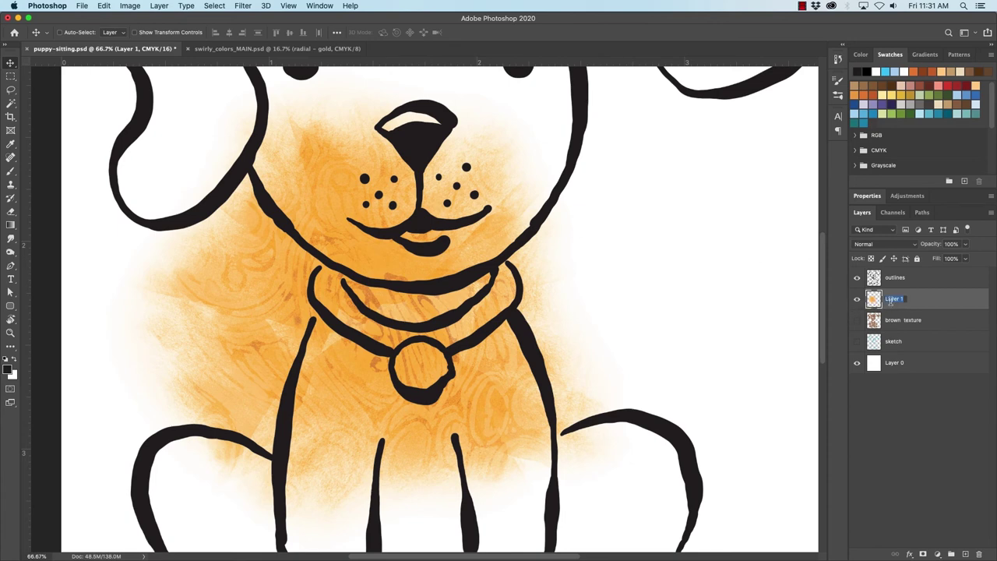
- Rename the pasted layer as "gold - texture"
type("gold")
key("Return")
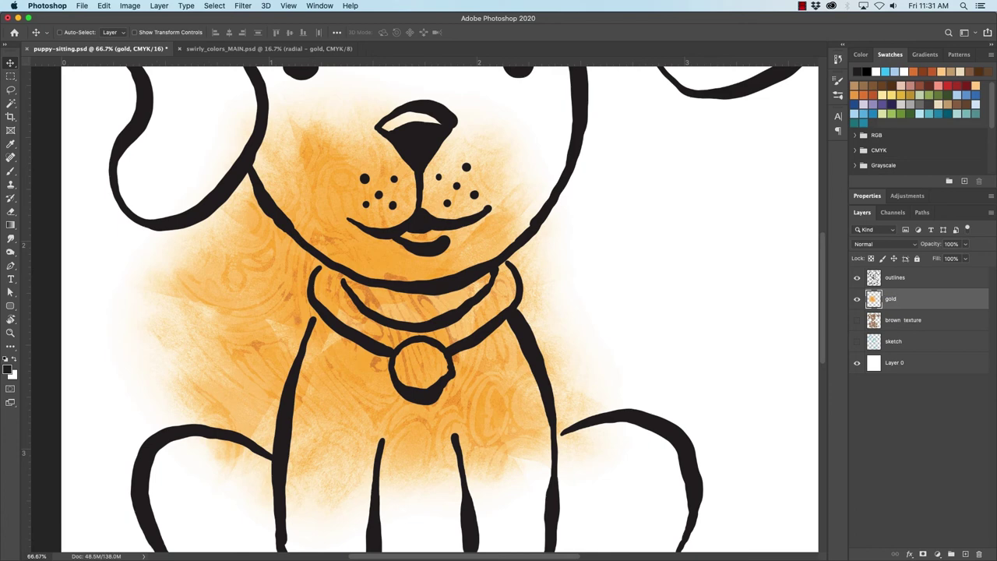
double_click(891, 300)
key("Return")
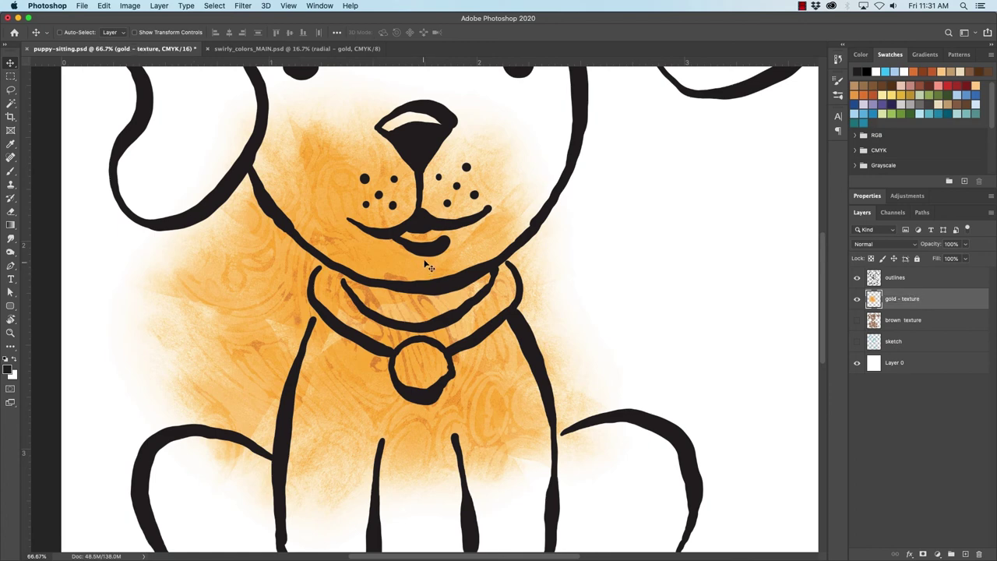
- Erase the gold texture in a narrow band around the outer edges of the collar and tag and beside the collar's inner curve
left_click_drag(374, 321, 397, 319)
key("e")
mouse_move(236, 221)
left_mouse_down()
mouse_move(265, 200)
mouse_move(307, 211)
mouse_move(353, 299)
mouse_move(399, 327)
mouse_move(478, 349)
mouse_move(519, 349)
mouse_move(594, 309)
mouse_move(653, 249)
mouse_move(679, 188)
mouse_move(697, 185)
mouse_move(732, 246)
mouse_move(710, 304)
mouse_move(684, 332)
mouse_move(572, 405)
mouse_move(572, 449)
mouse_move(557, 470)
mouse_move(498, 505)
mouse_move(466, 504)
mouse_move(426, 479)
mouse_move(406, 420)
mouse_move(345, 389)
mouse_move(237, 299)
mouse_move(227, 241)
mouse_move(238, 192)
left_mouse_up()
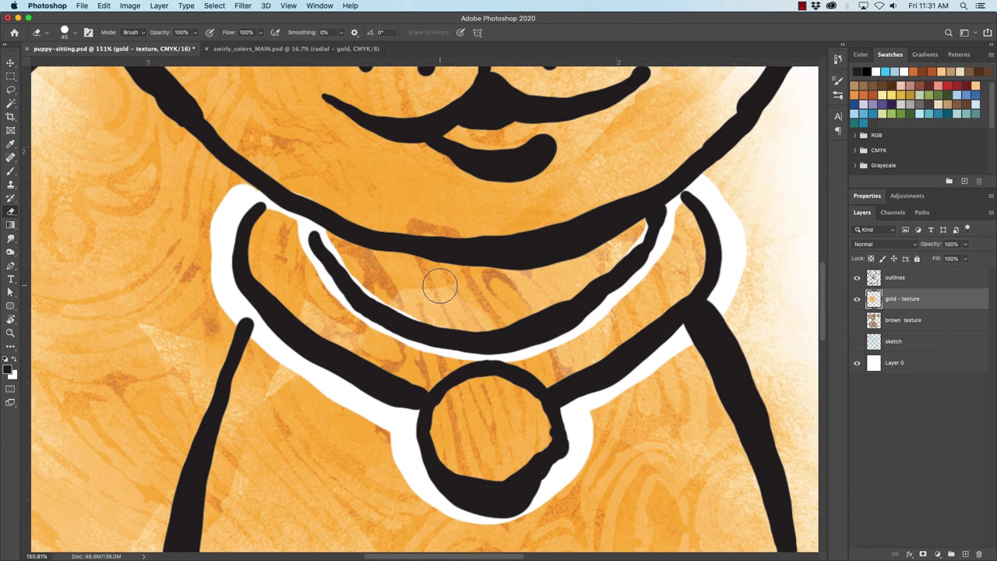
- Reduce the eraser size to 30 and erase a thin gap inside the tag's ring and below the collar's inner curve
key("bracketleft")
key("bracketleft")
mouse_move(426, 465)
left_mouse_down()
mouse_move(429, 430)
mouse_move(450, 393)
mouse_move(505, 378)
mouse_move(536, 395)
mouse_move(555, 435)
mouse_move(548, 461)
mouse_move(521, 497)
mouse_move(488, 507)
left_mouse_up()
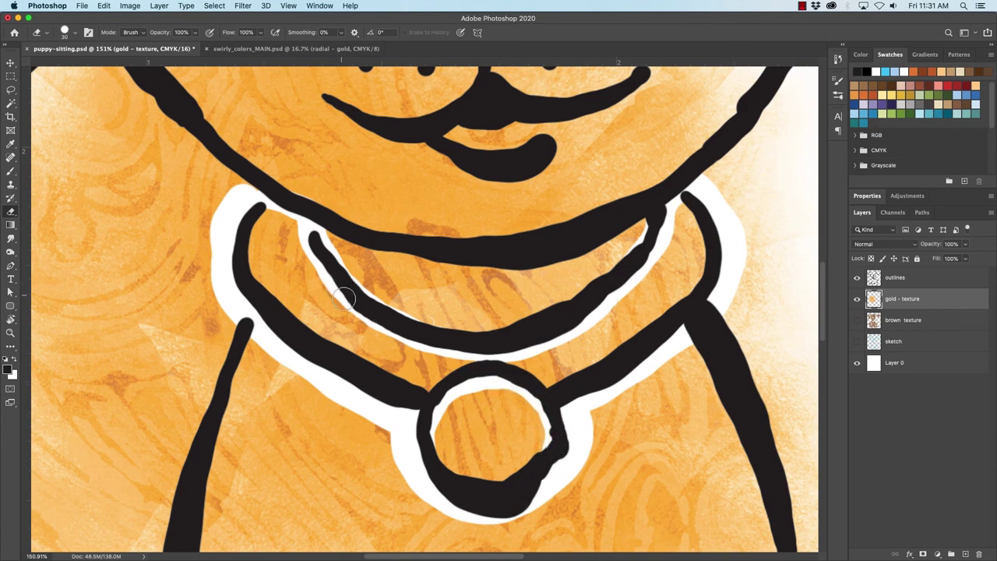
mouse_move(347, 299)
left_mouse_down()
mouse_move(409, 338)
mouse_move(460, 345)
left_mouse_up()
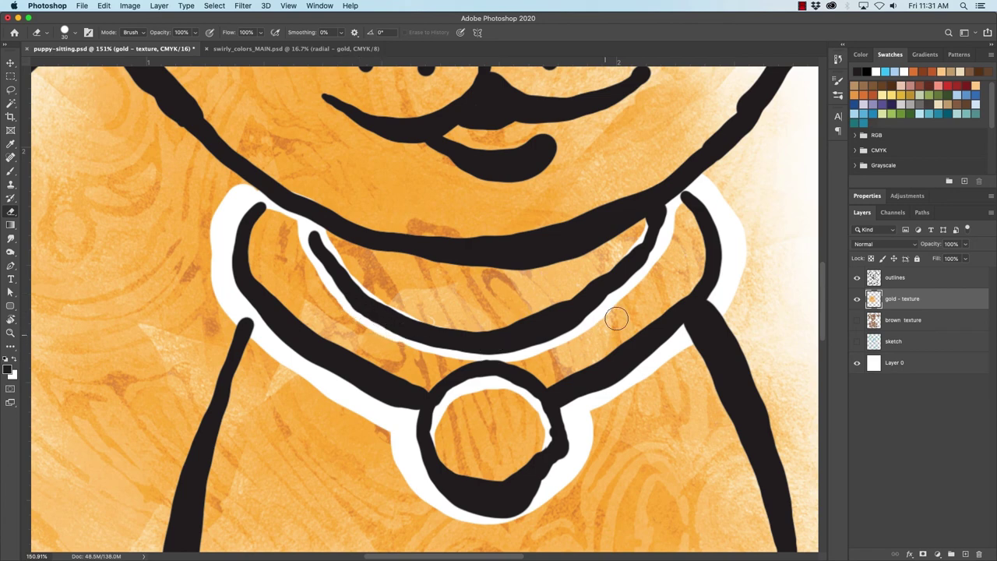
- Hide the outlines, lasso around the gold collar and tag within the erased band, and invert the selection
scroll(668, 350, "right", 2)
left_click(857, 277)
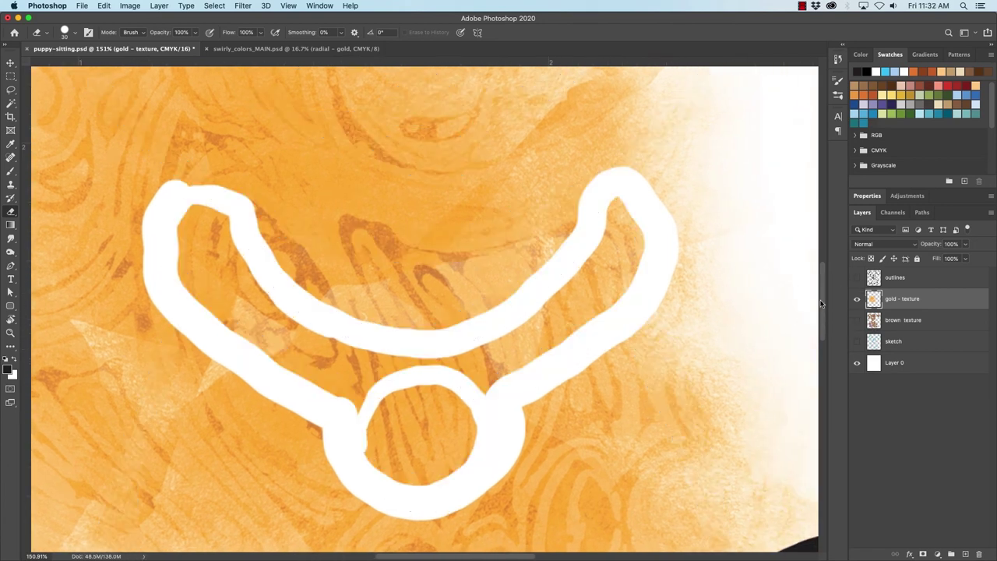
key("l")
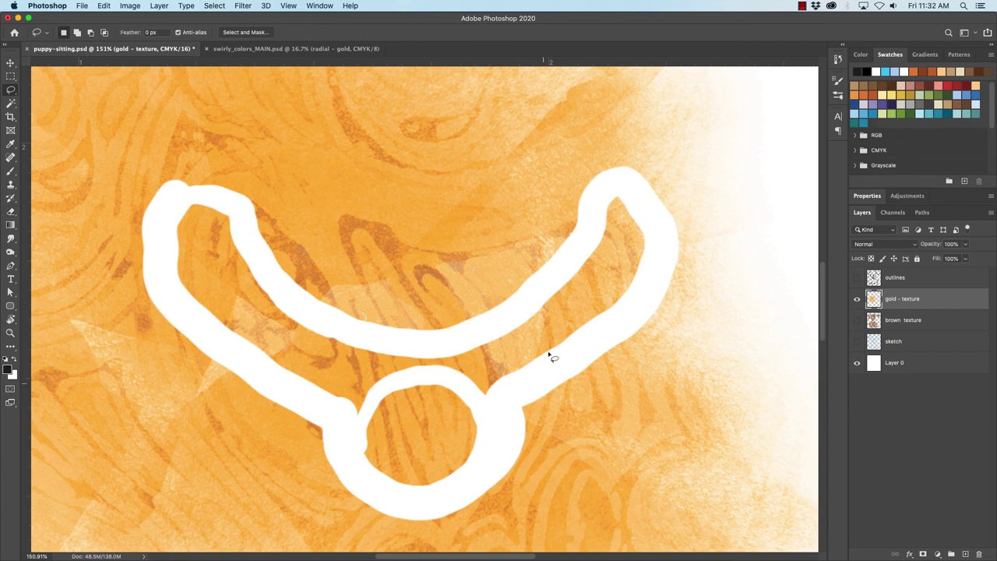
mouse_move(212, 200)
left_mouse_down()
mouse_move(168, 224)
mouse_move(174, 292)
mouse_move(336, 423)
mouse_move(378, 490)
mouse_move(420, 498)
mouse_move(463, 482)
mouse_move(502, 436)
mouse_move(511, 402)
mouse_move(638, 305)
mouse_move(657, 274)
mouse_move(662, 231)
mouse_move(643, 199)
mouse_move(610, 181)
mouse_move(540, 285)
mouse_move(491, 319)
mouse_move(403, 339)
mouse_move(320, 318)
mouse_move(265, 270)
left_mouse_up()
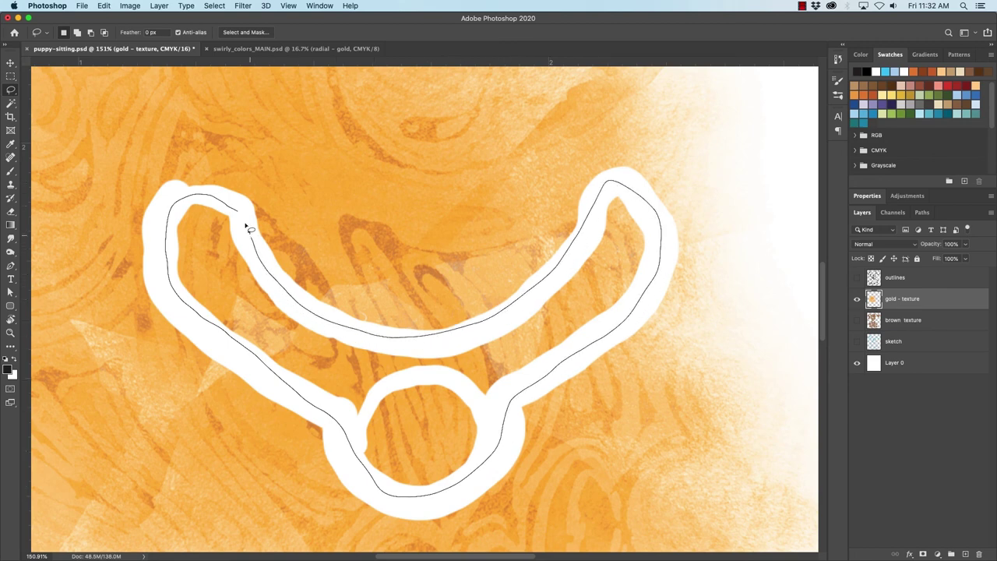
left_click_drag(247, 227, 240, 212)
left_click(215, 5)
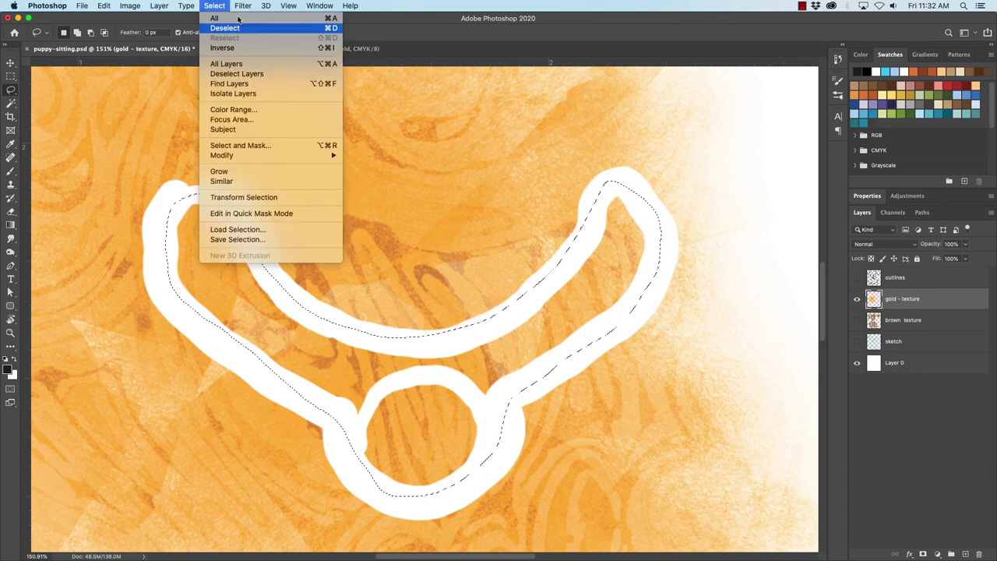
left_click(326, 48)
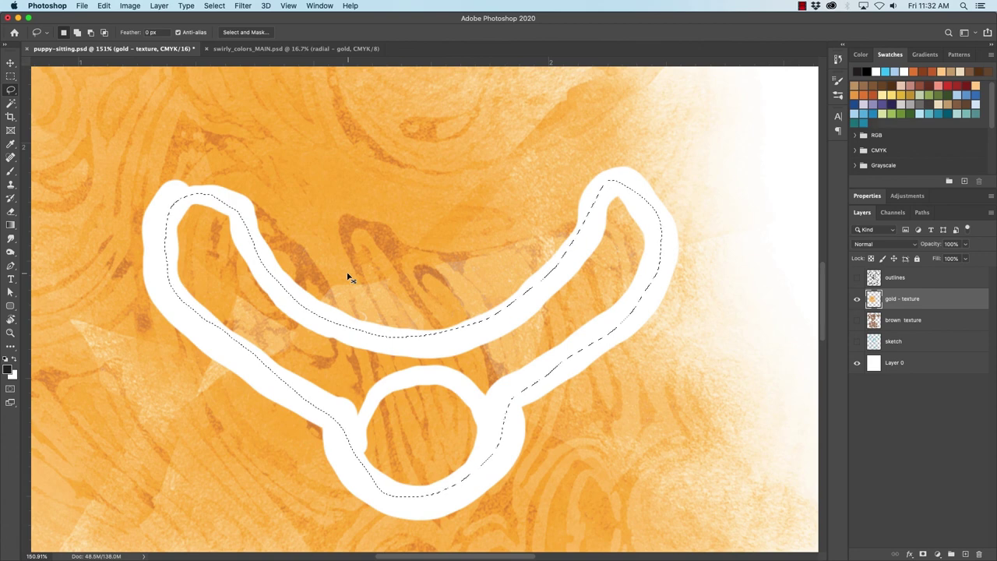
- Delete the gold texture outside the collar and tag, deselect, and show the outlines and brown texture layers again
key("super+0")
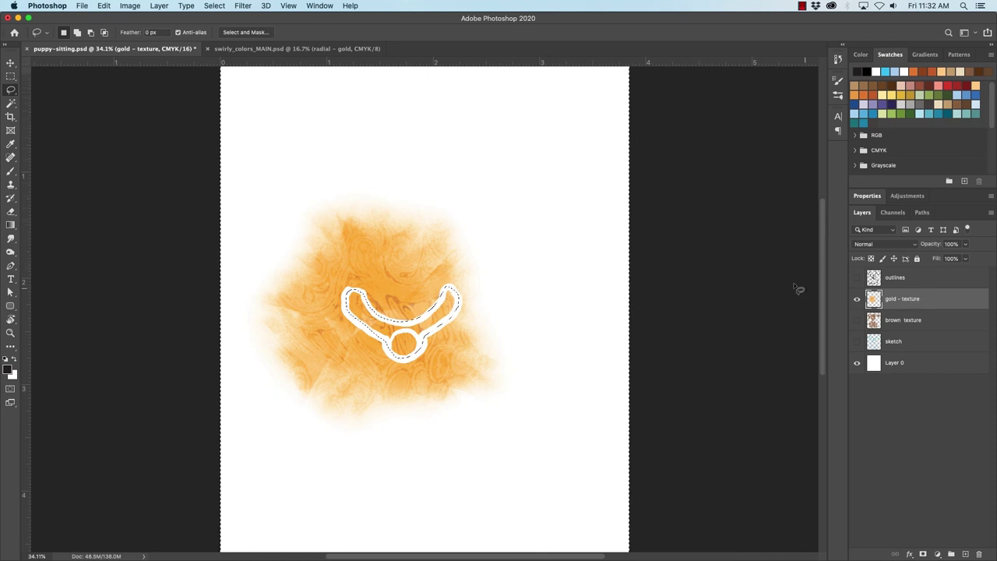
key("Delete")
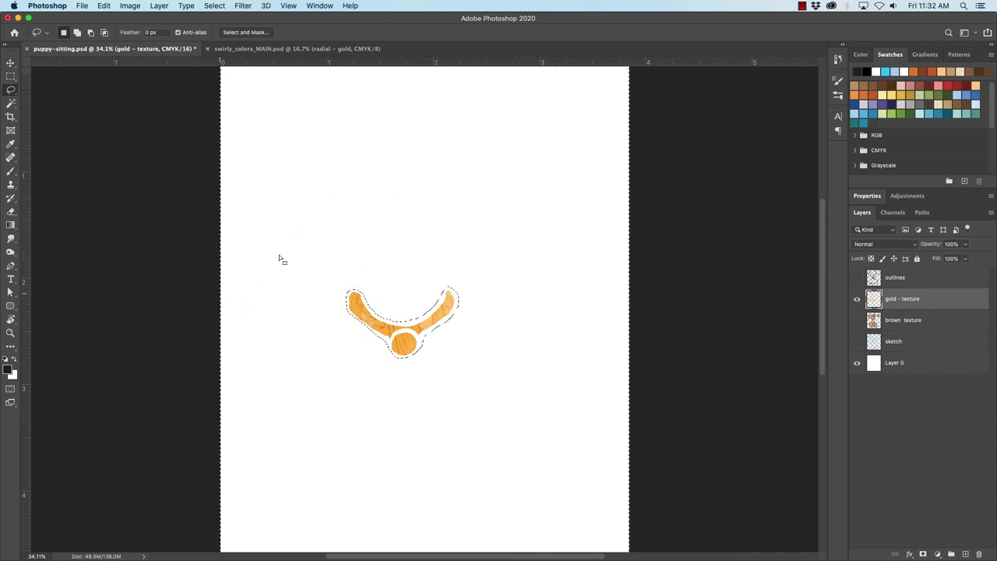
left_click(506, 362)
left_click(857, 278)
left_click(857, 321)
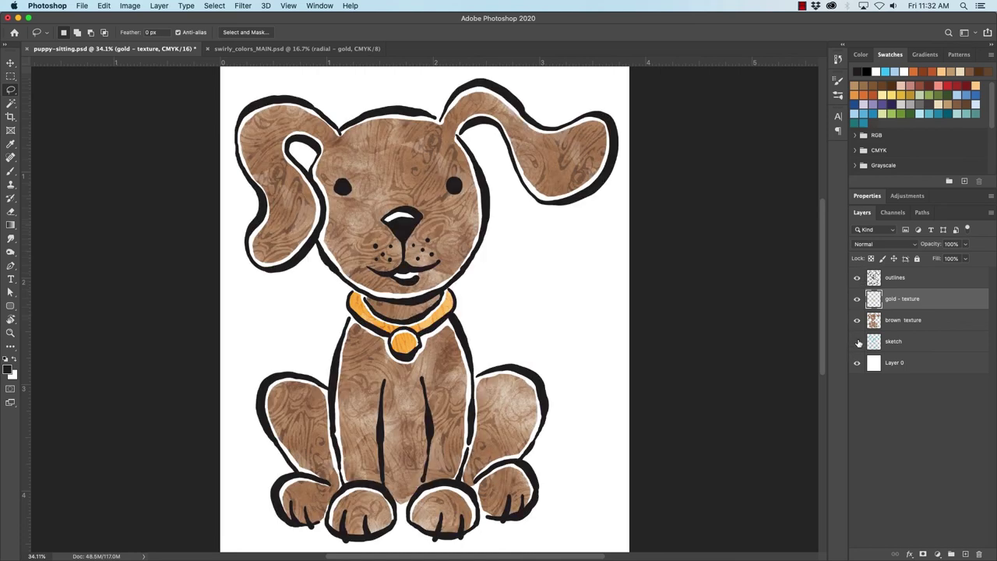
- Compare the artwork with the sketch shown and the textures hidden, restore the textures without the sketch, and save the document
left_click(857, 342)
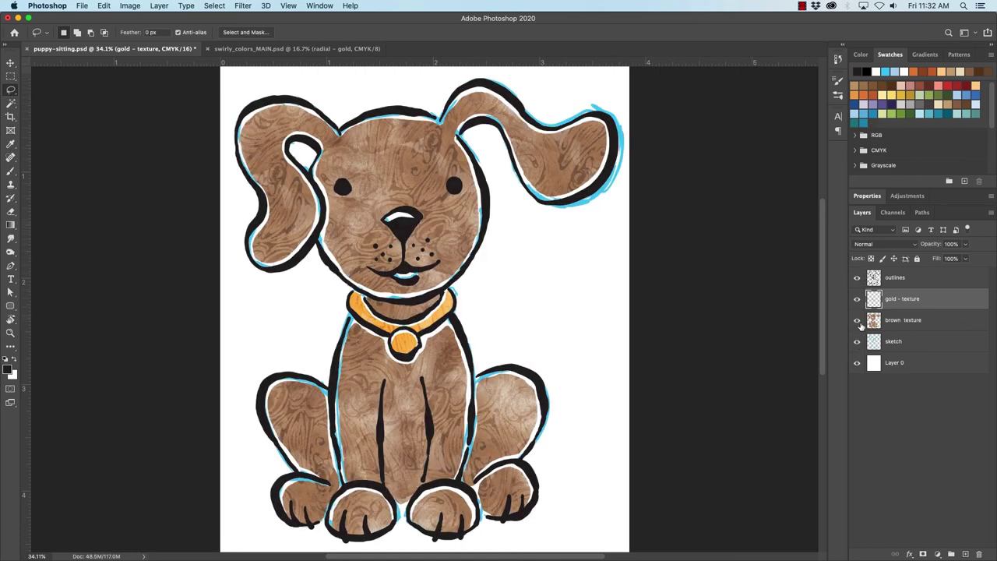
left_click_drag(857, 278, 858, 320)
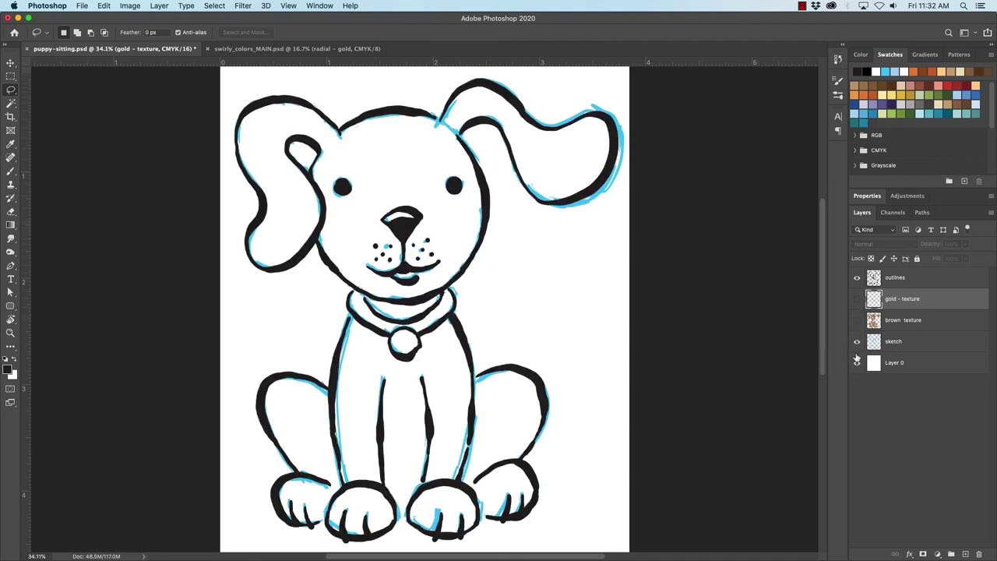
left_click(857, 342)
left_click(857, 320)
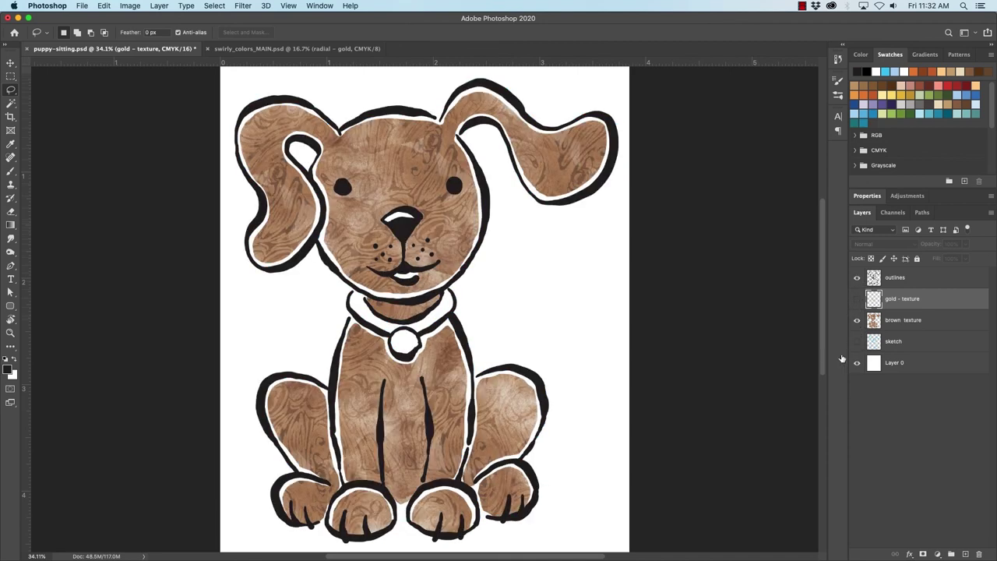
left_click(857, 299)
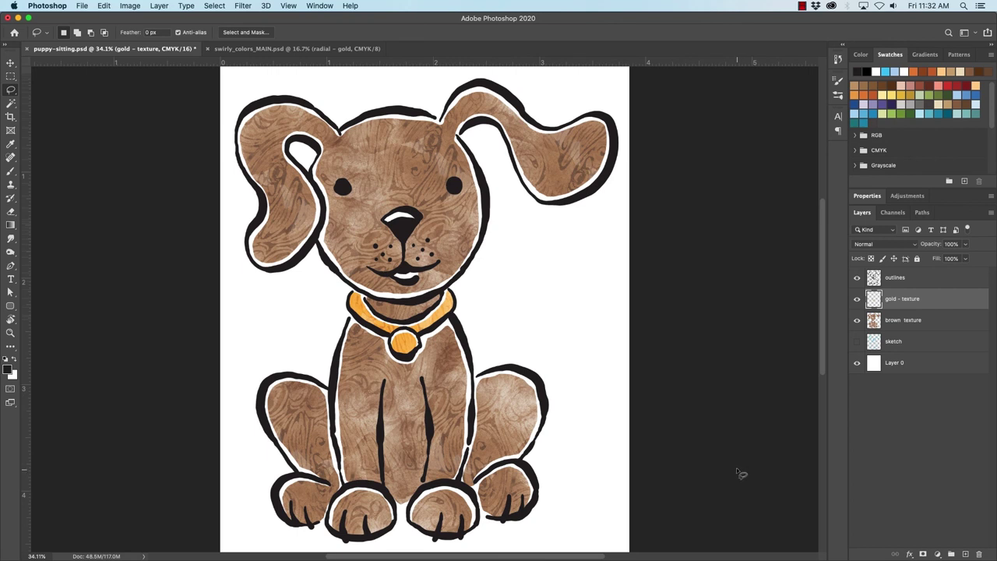
key("super+0")
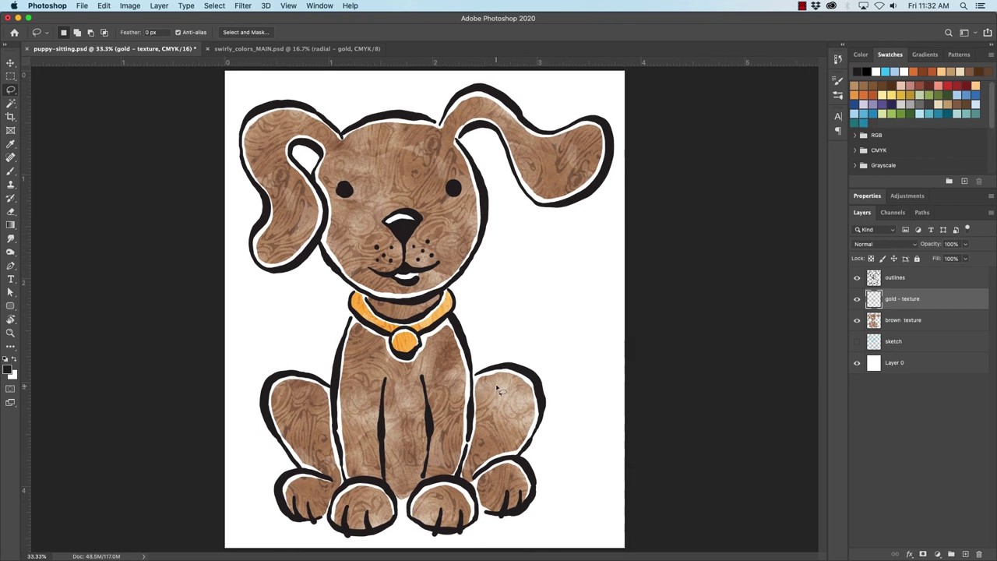
key("super+s")
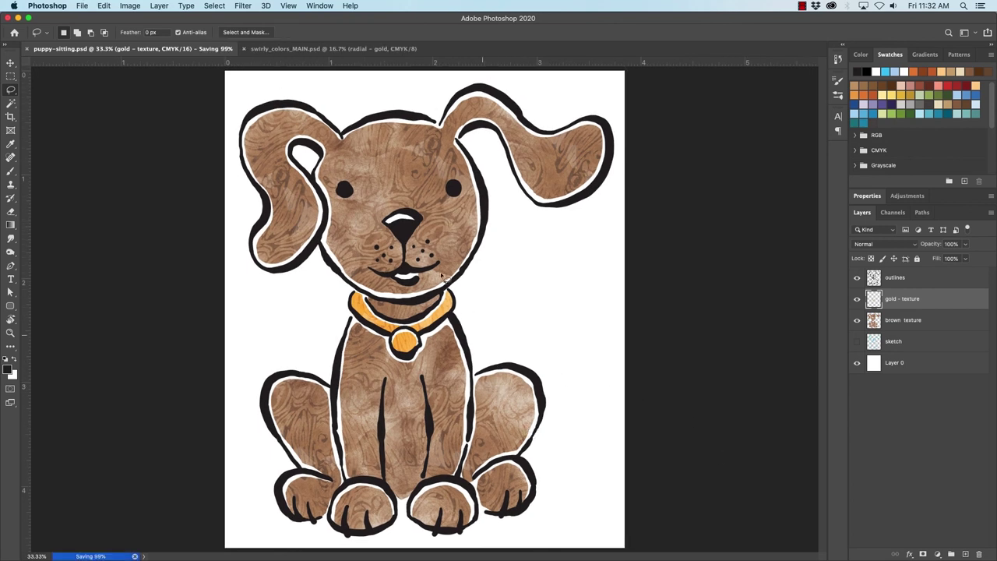
- Add a new layer above the gold texture and set up the Brush tool with white paint at size 15
scroll(380, 194, "up", 6)
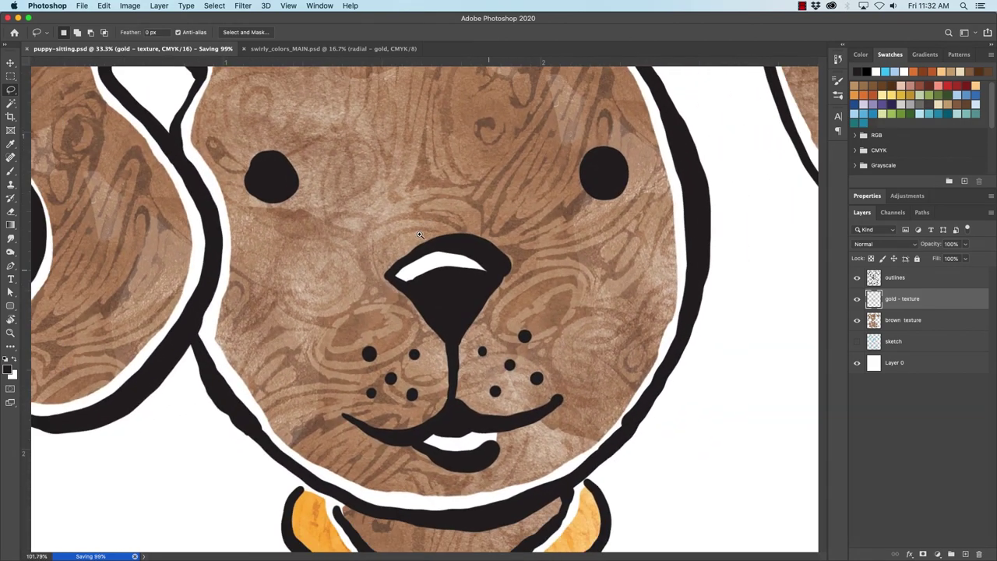
left_click(951, 554)
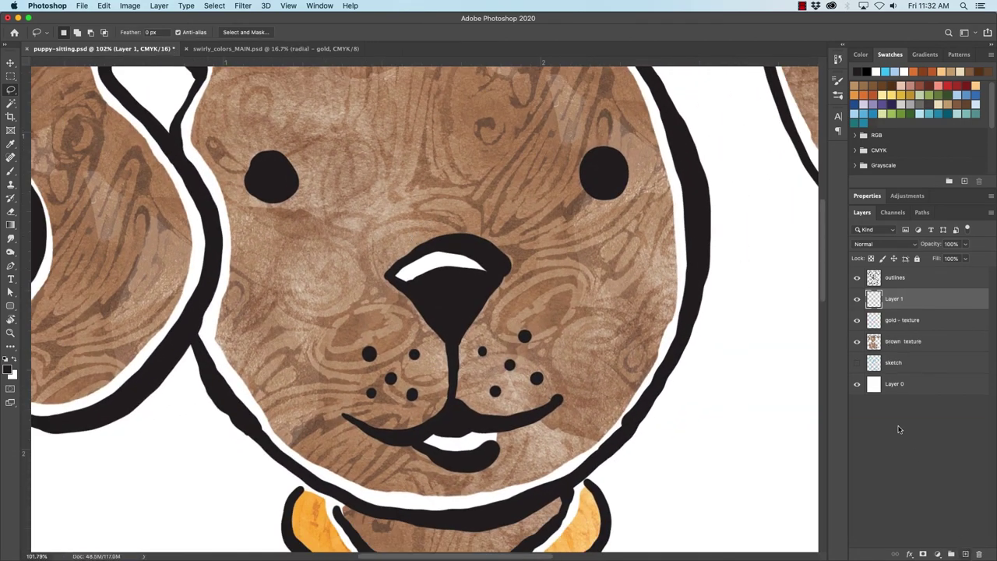
key("b")
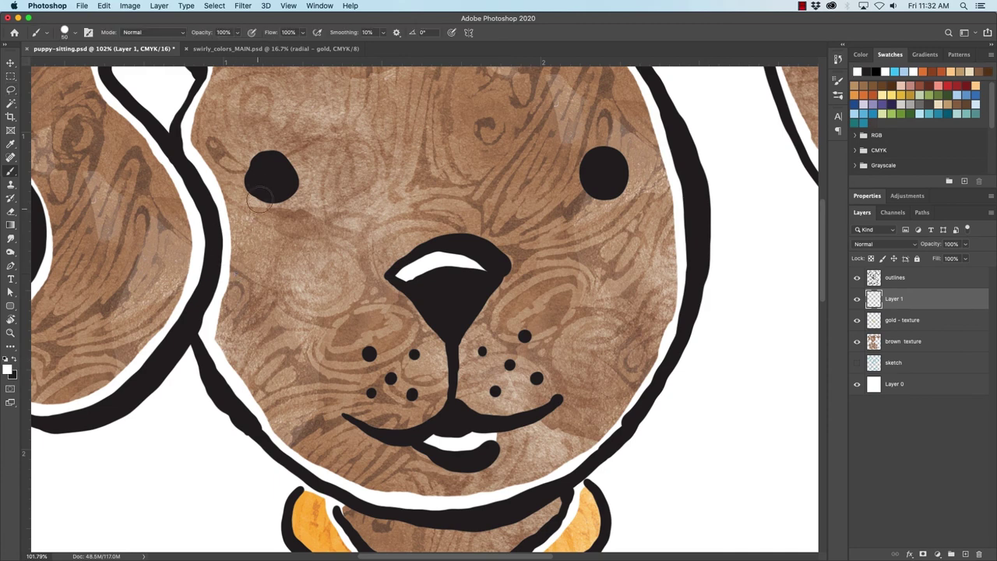
key("bracketleft")
key("bracketleft")
key("bracketleft")
key("bracketleft")
- Try small round white highlights in both eyes with the outlines layer beneath the new layer, and restore the outlines on top
left_click_drag(874, 279, 871, 309)
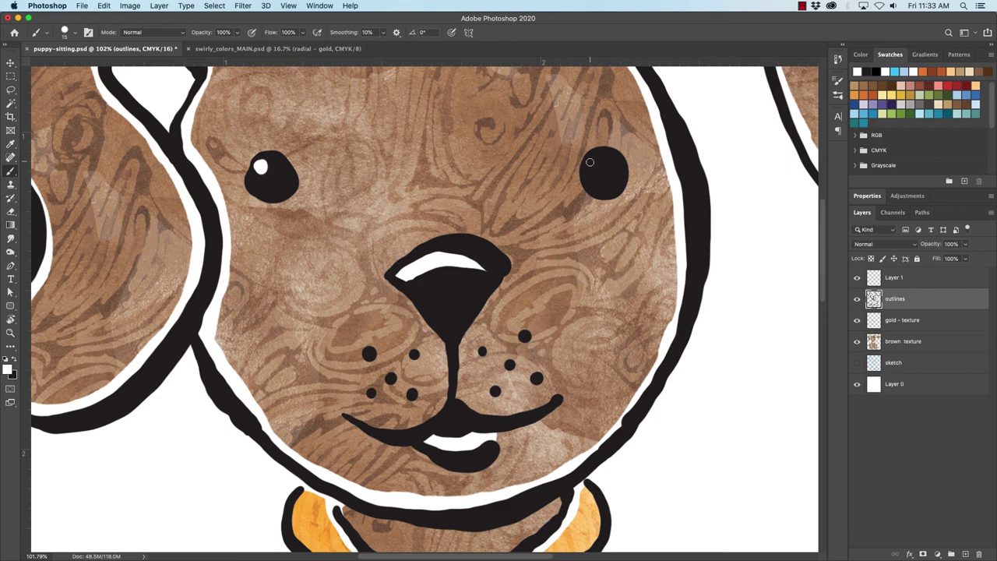
left_click_drag(590, 163, 592, 163)
scroll(429, 326, "down", 2)
scroll(430, 326, "down", 3)
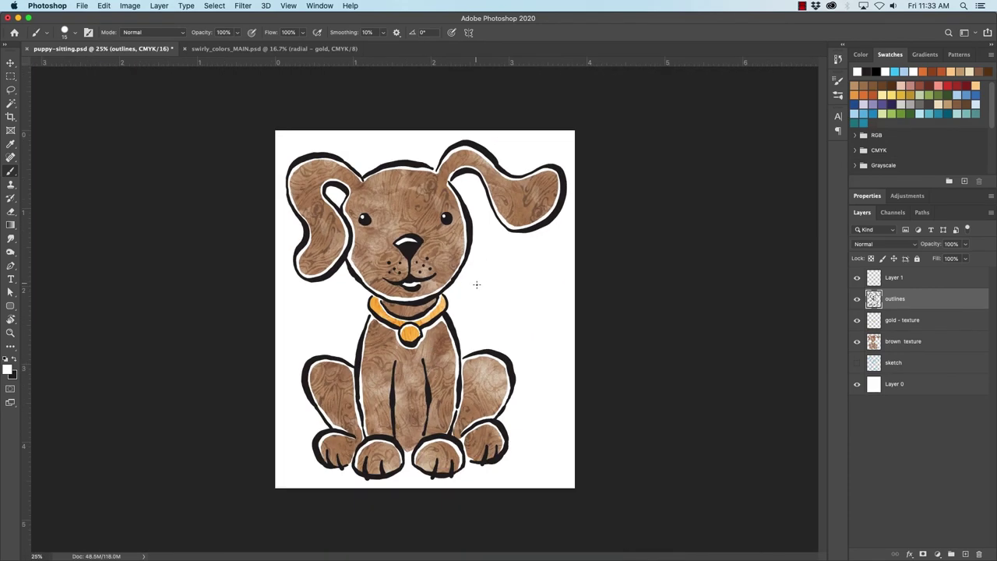
scroll(389, 226, "up", 2)
scroll(419, 244, "up", 3)
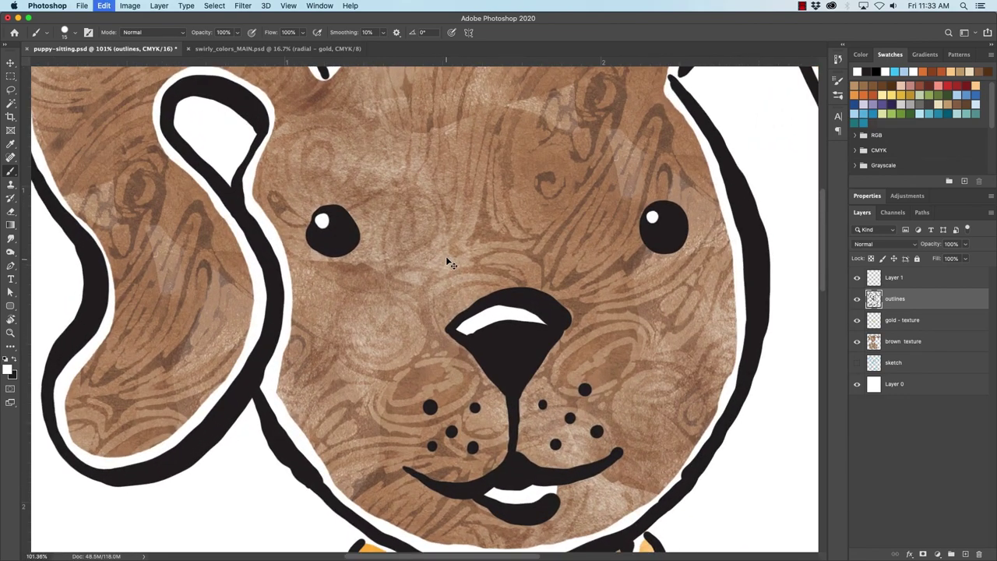
key("super+bracketright")
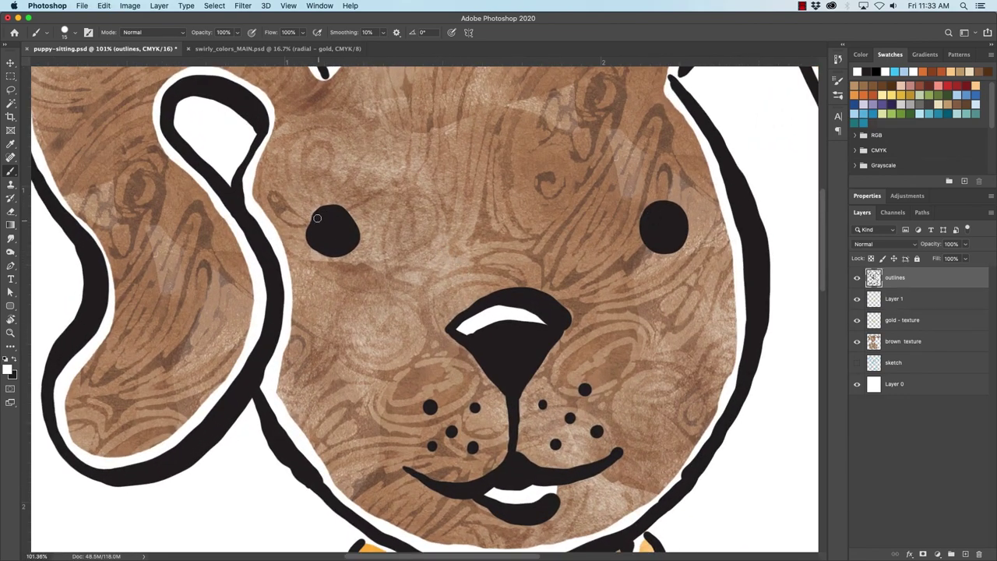
- Try a thin curved white highlight near the upper-left edge of each eye on the outlines layer, and undo it
mouse_move(314, 225)
left_mouse_down()
mouse_move(332, 214)
mouse_move(318, 224)
left_mouse_up()
mouse_move(646, 224)
left_mouse_down()
mouse_move(656, 210)
mouse_move(649, 218)
left_mouse_up()
left_click(448, 355, "alt")
left_click(448, 355, "alt")
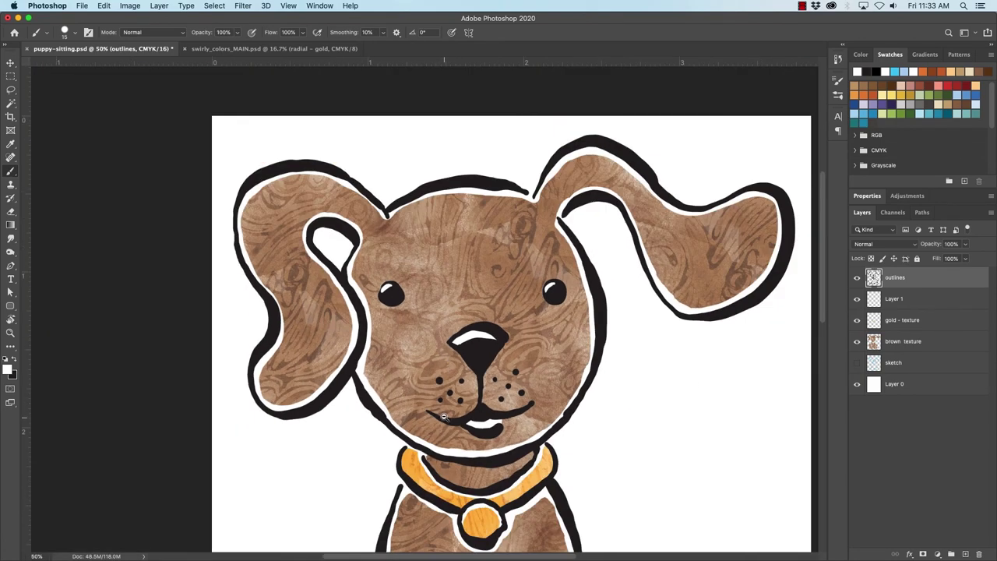
left_click(445, 417, "alt")
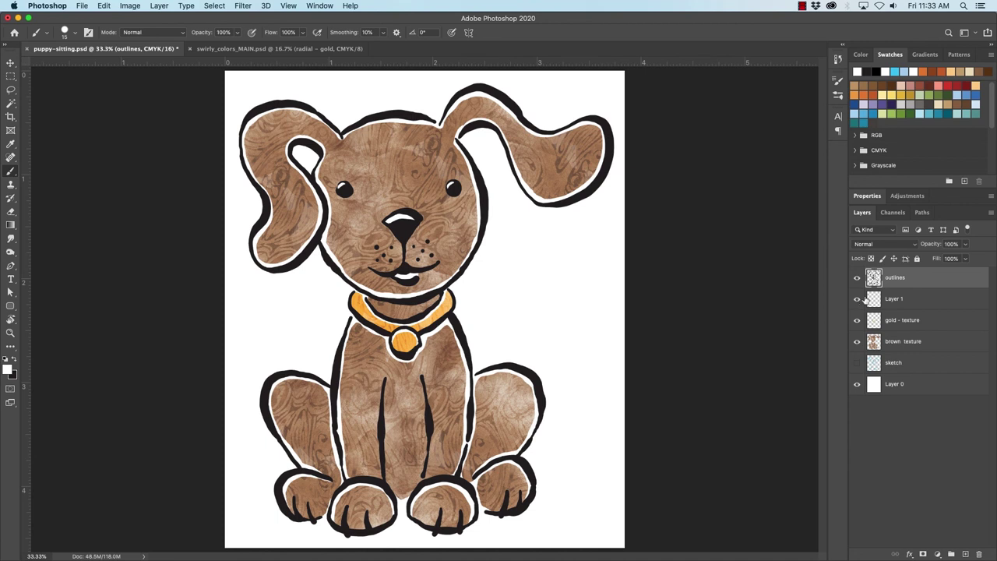
key("super+z")
- Save the puppy document
key("super+s")
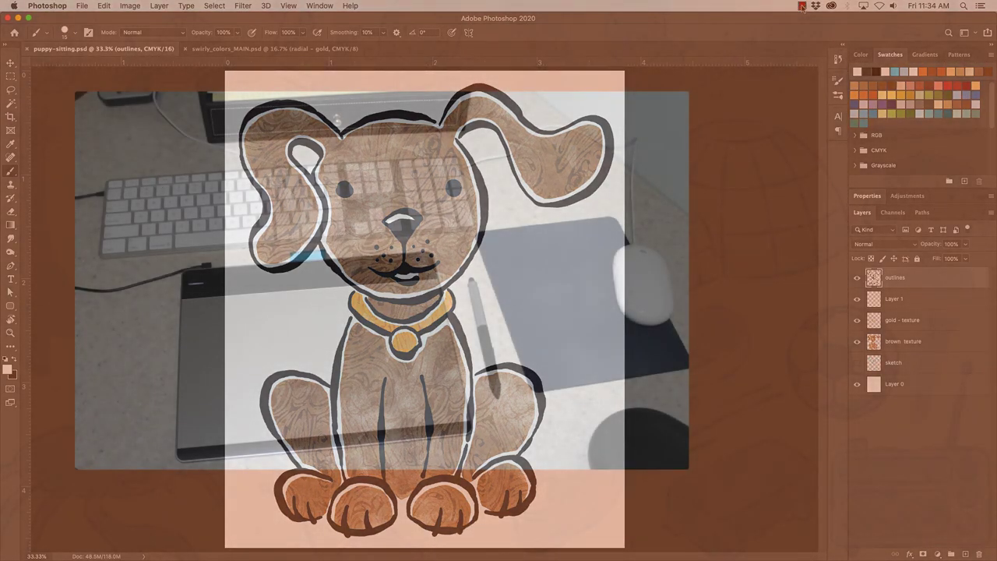
left_click(803, 5)
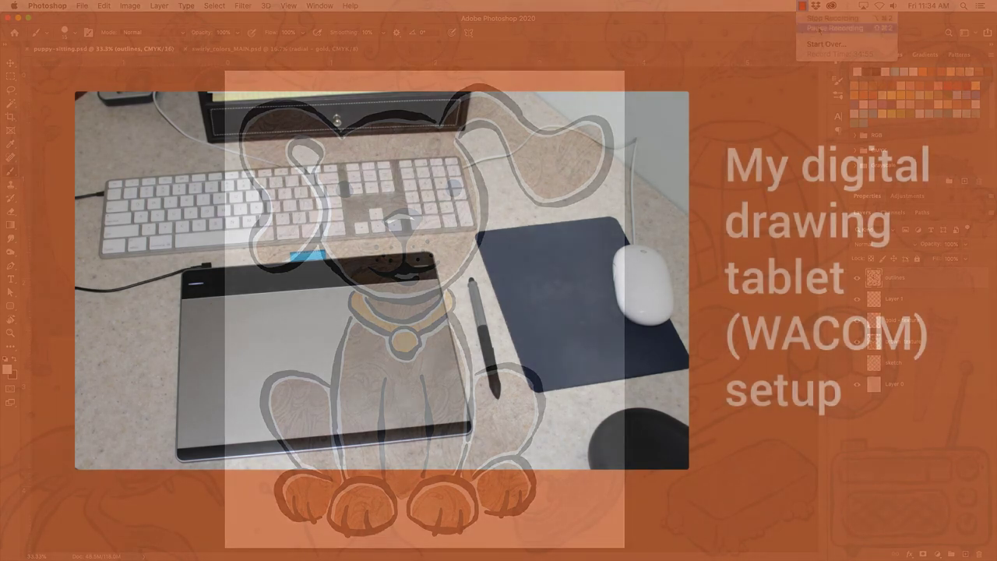